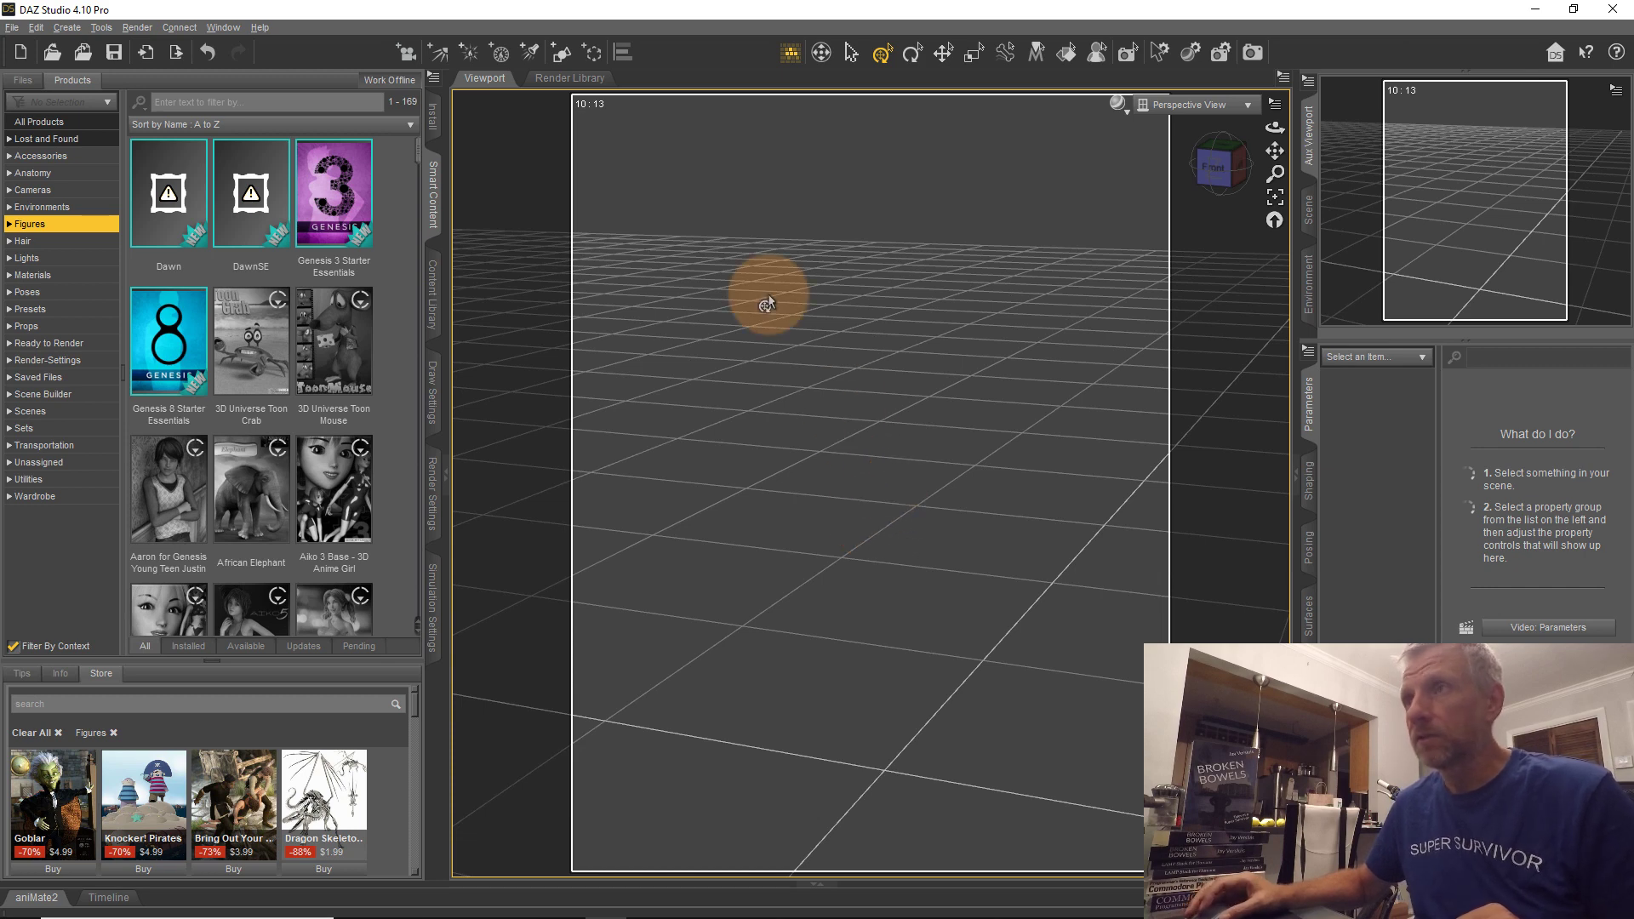
Collapse Smart Content, show the Scene tab, and uncheck Show Aspect Frame in viewport options
click(434, 206)
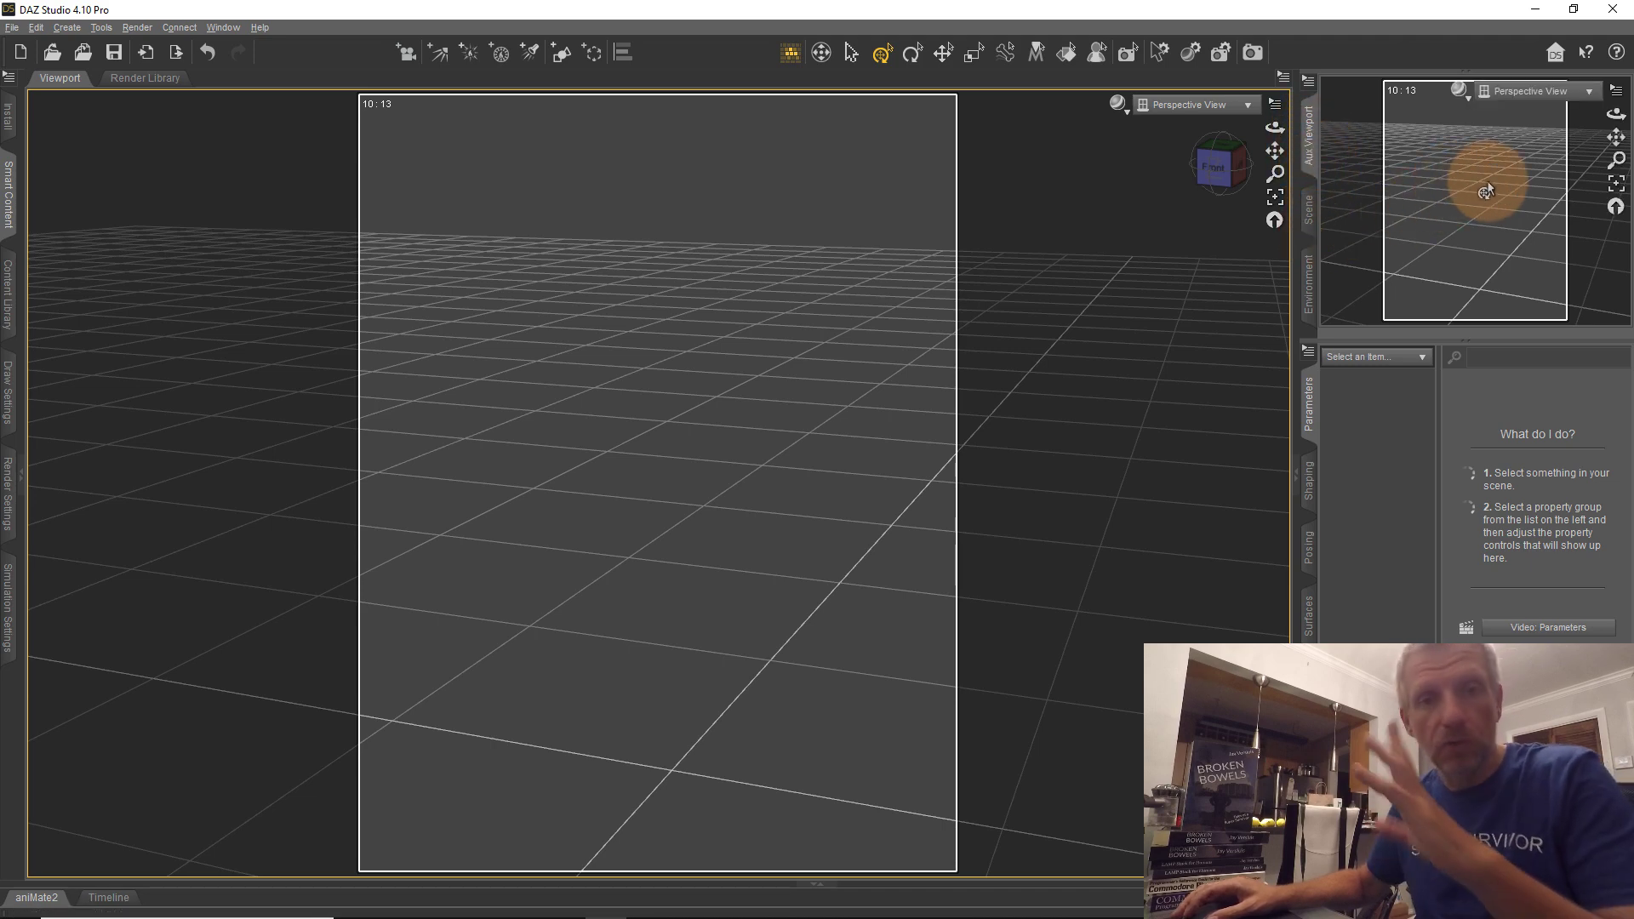
click(1308, 213)
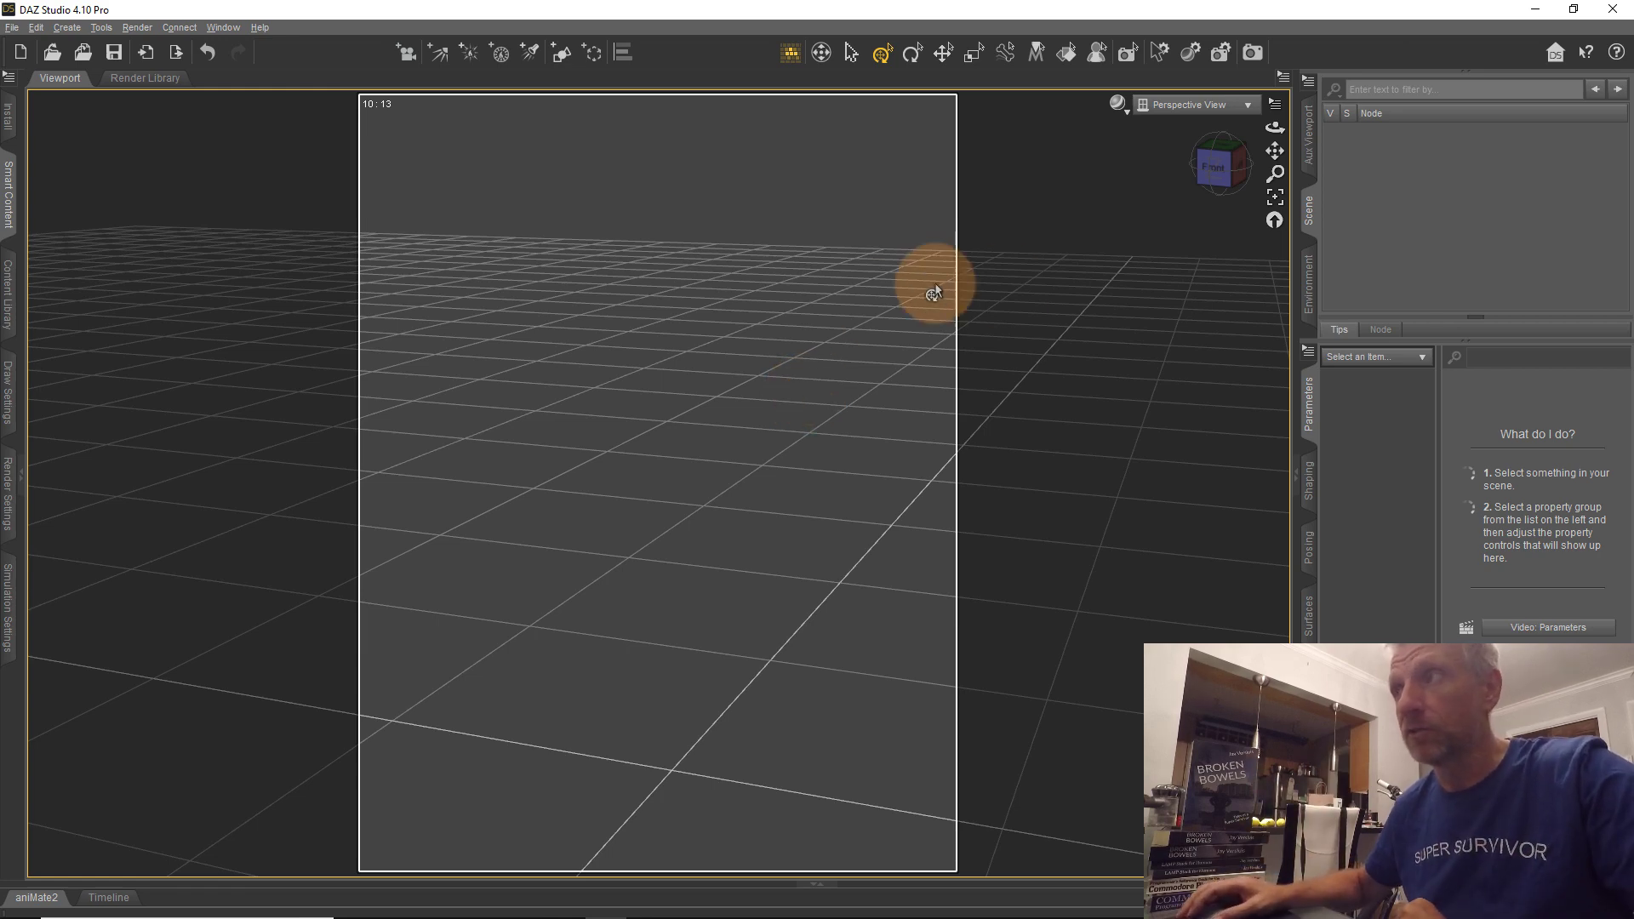
click(1277, 106)
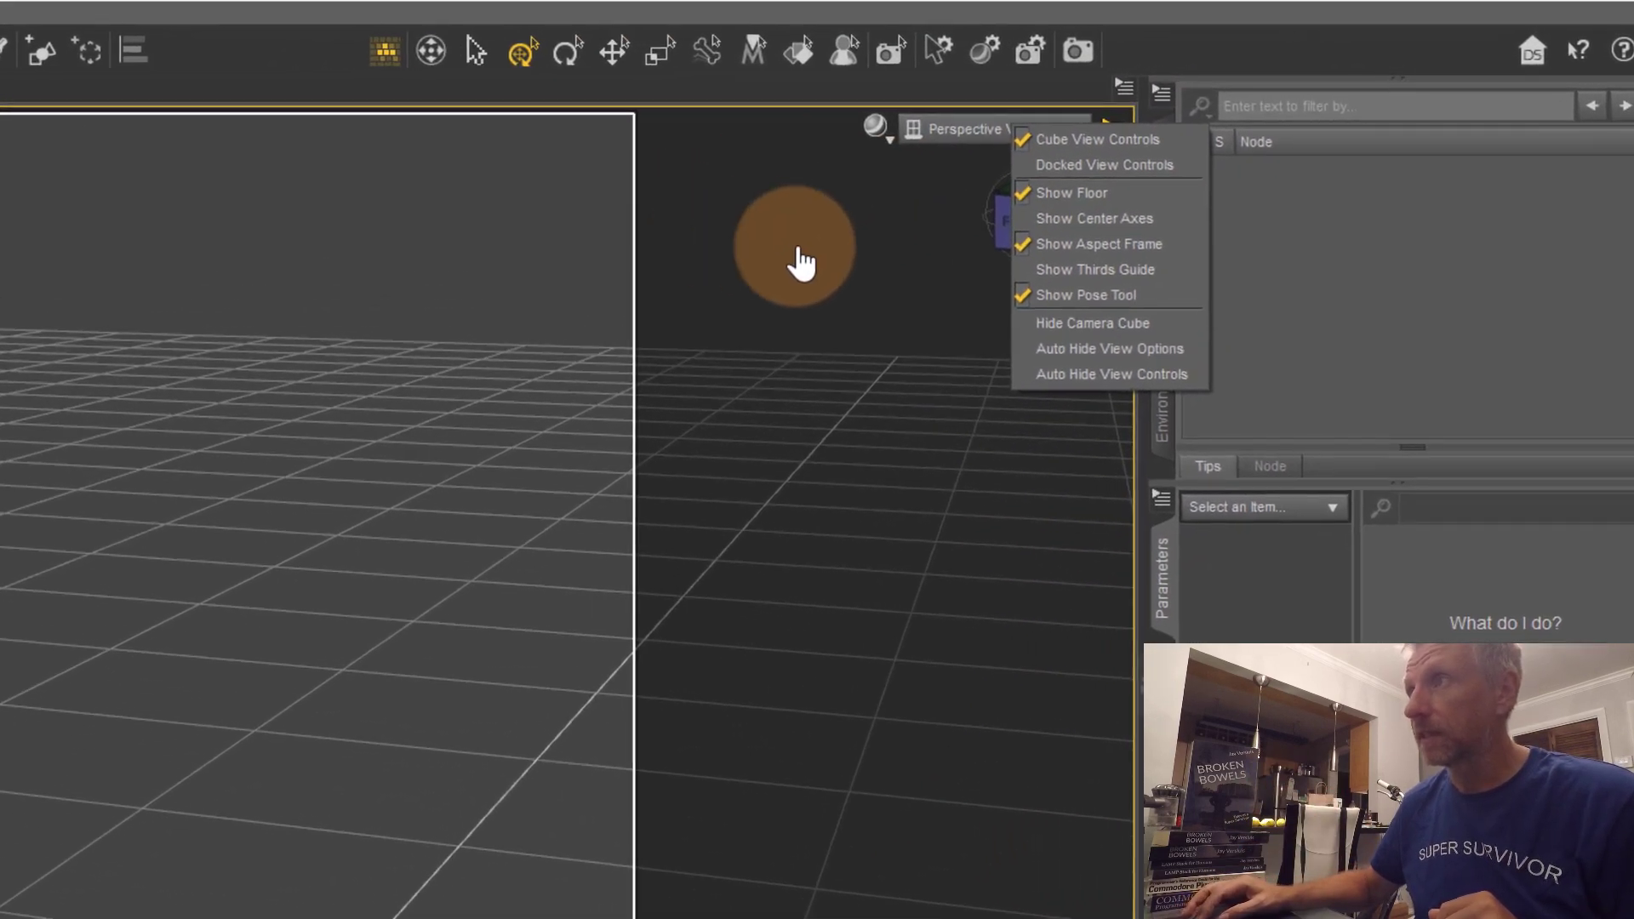
click(1291, 109)
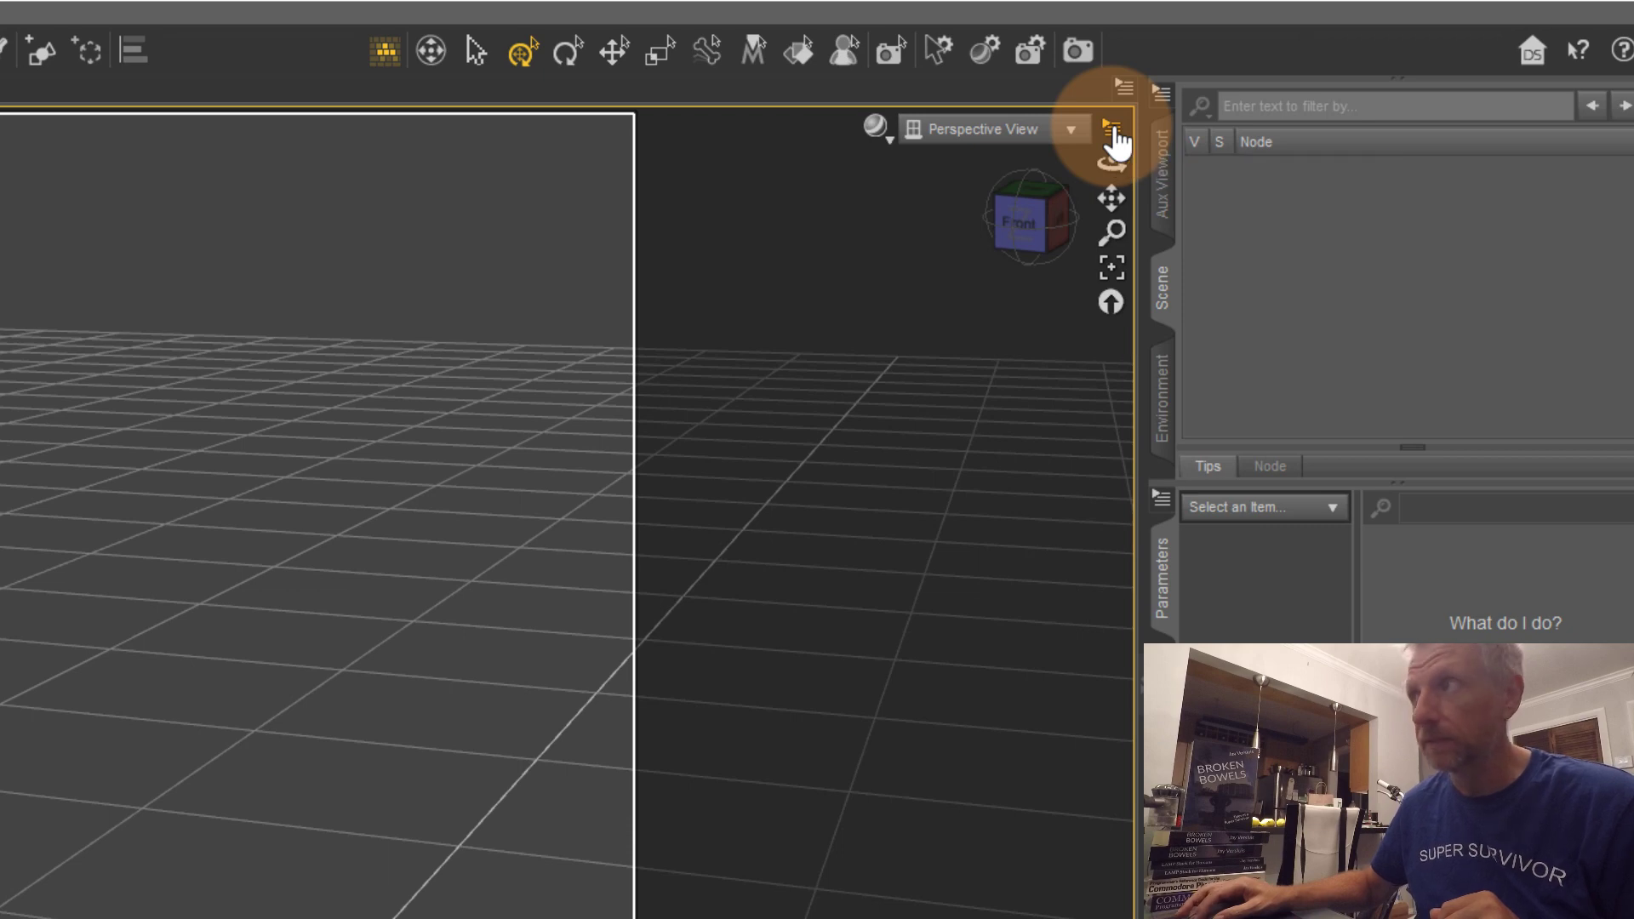
click(1114, 129)
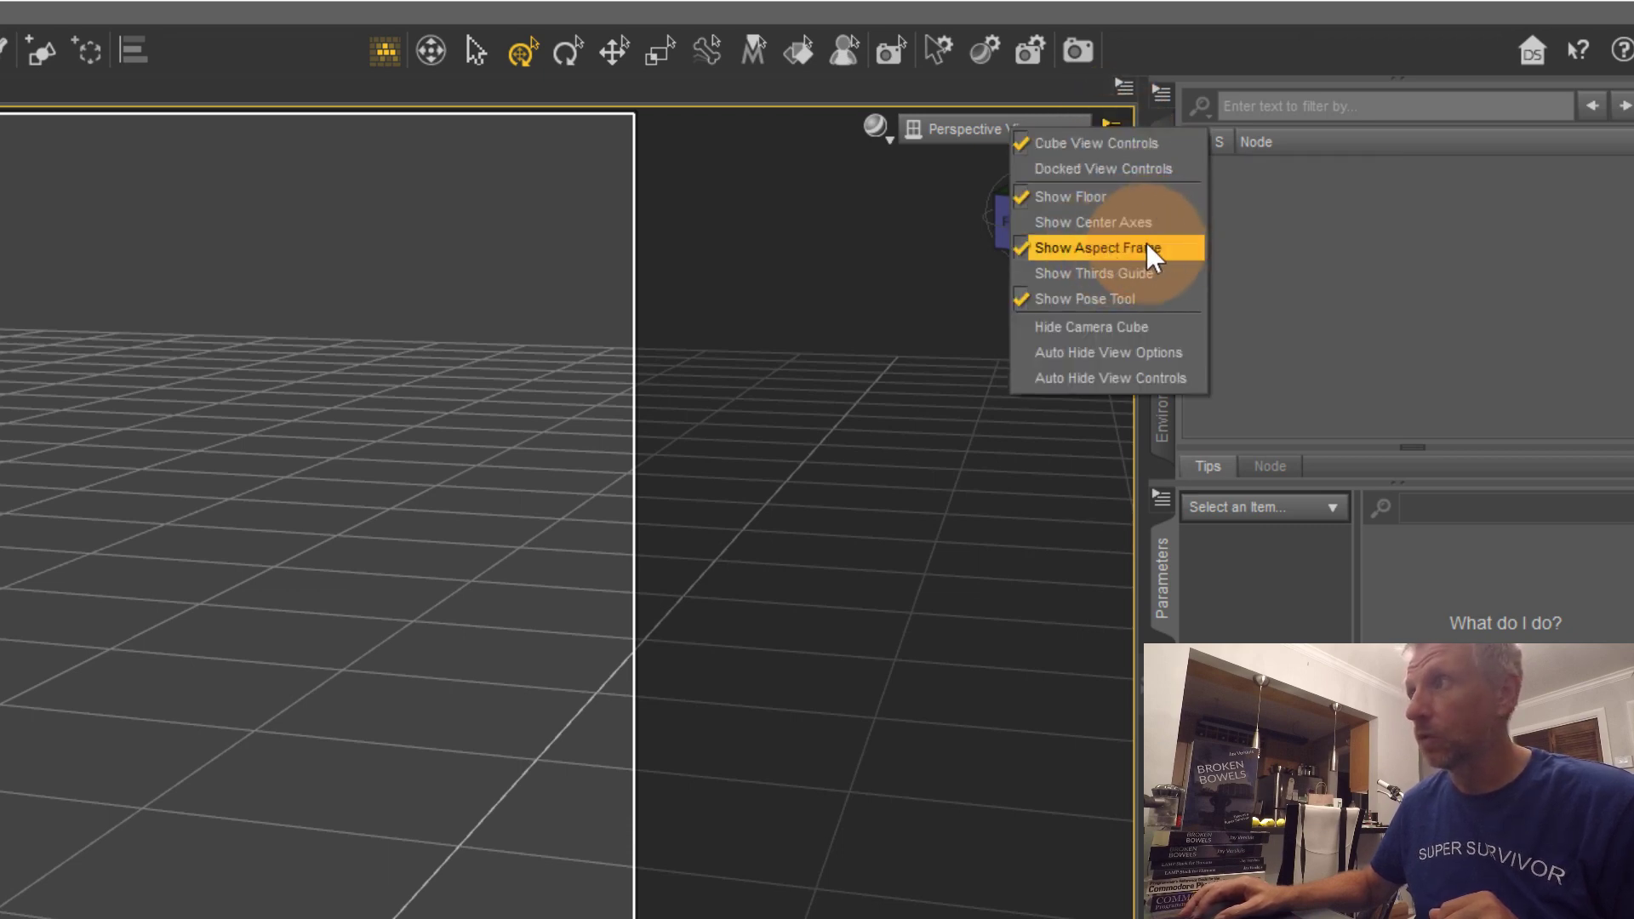
click(1100, 248)
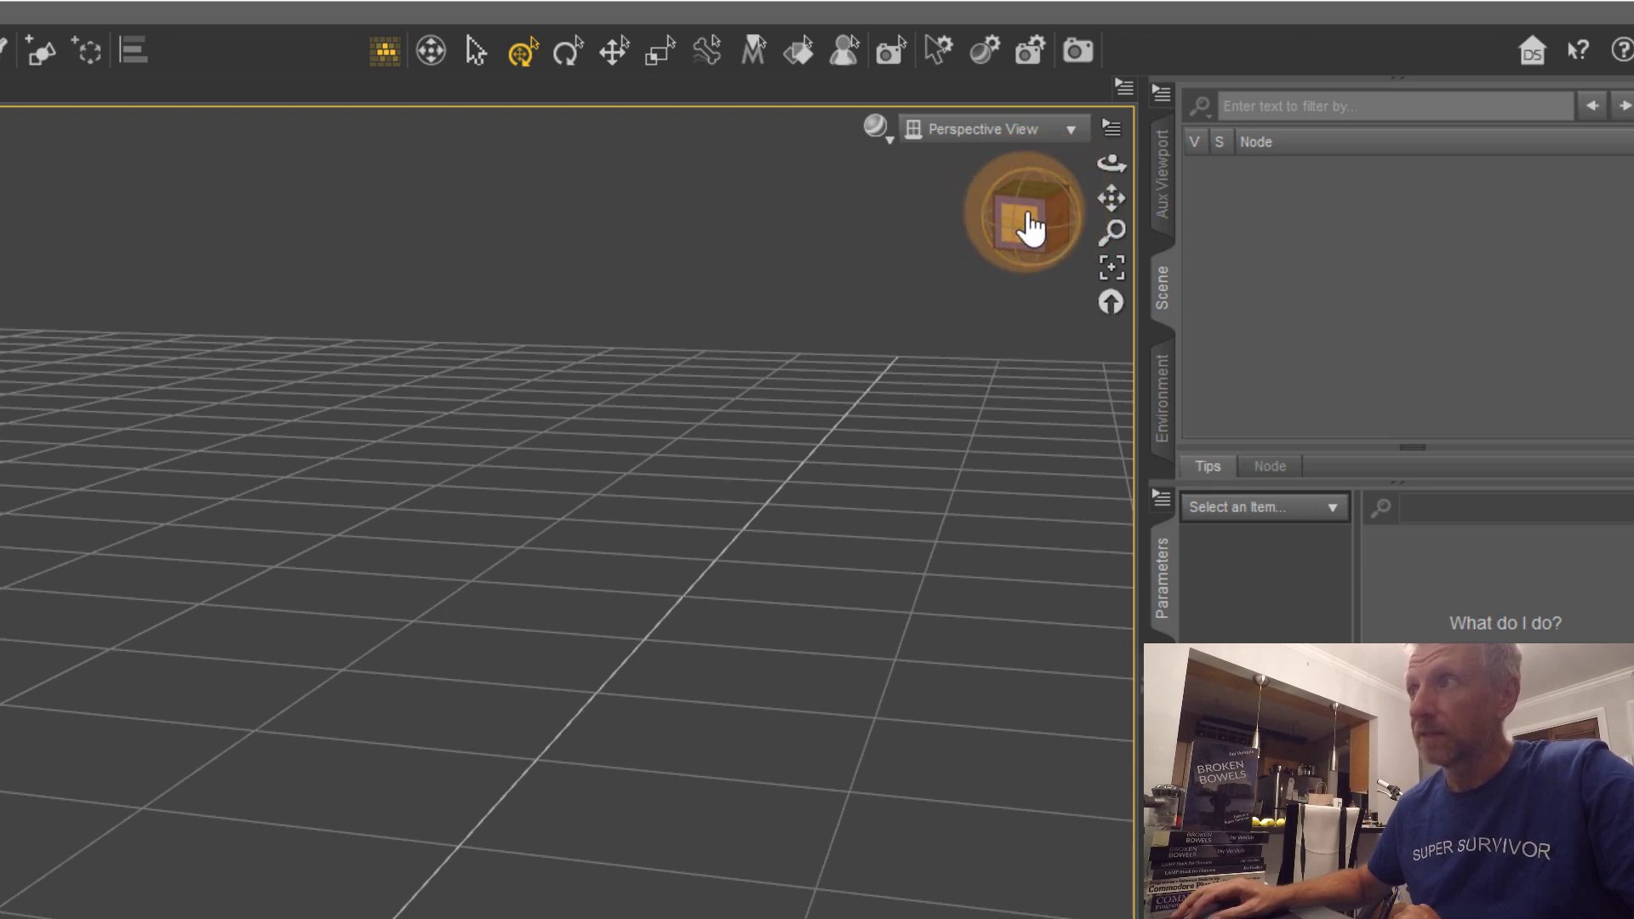
Snap the camera to a view-cube preset angle, then orbit down over the floor grid
click(1026, 230)
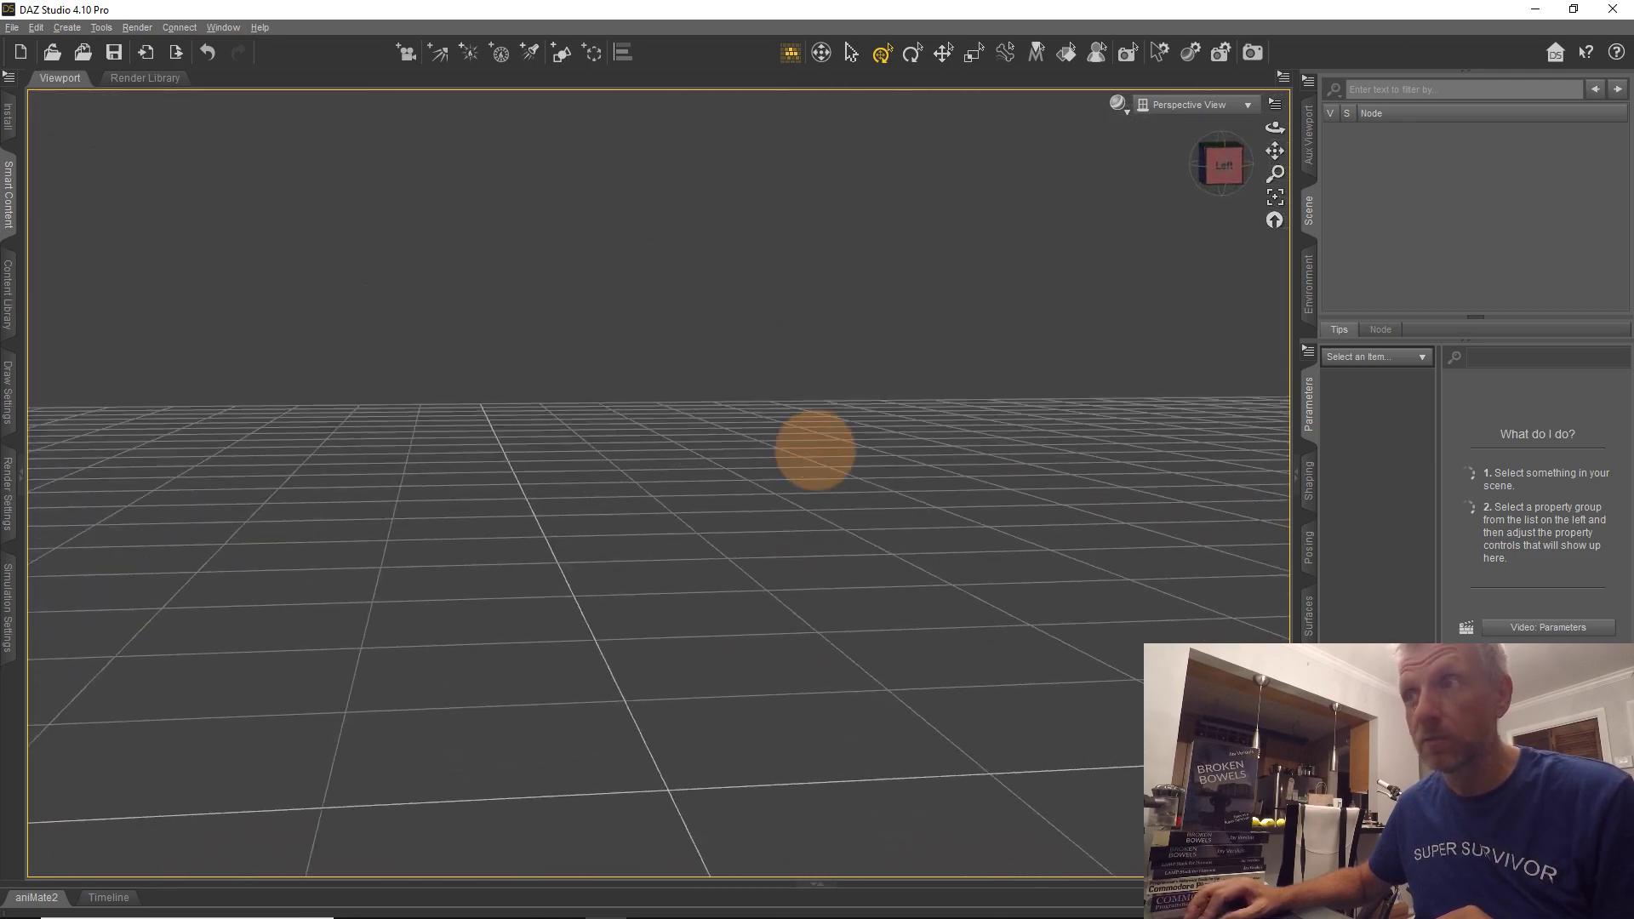
alt+drag(815, 449, 816, 449)
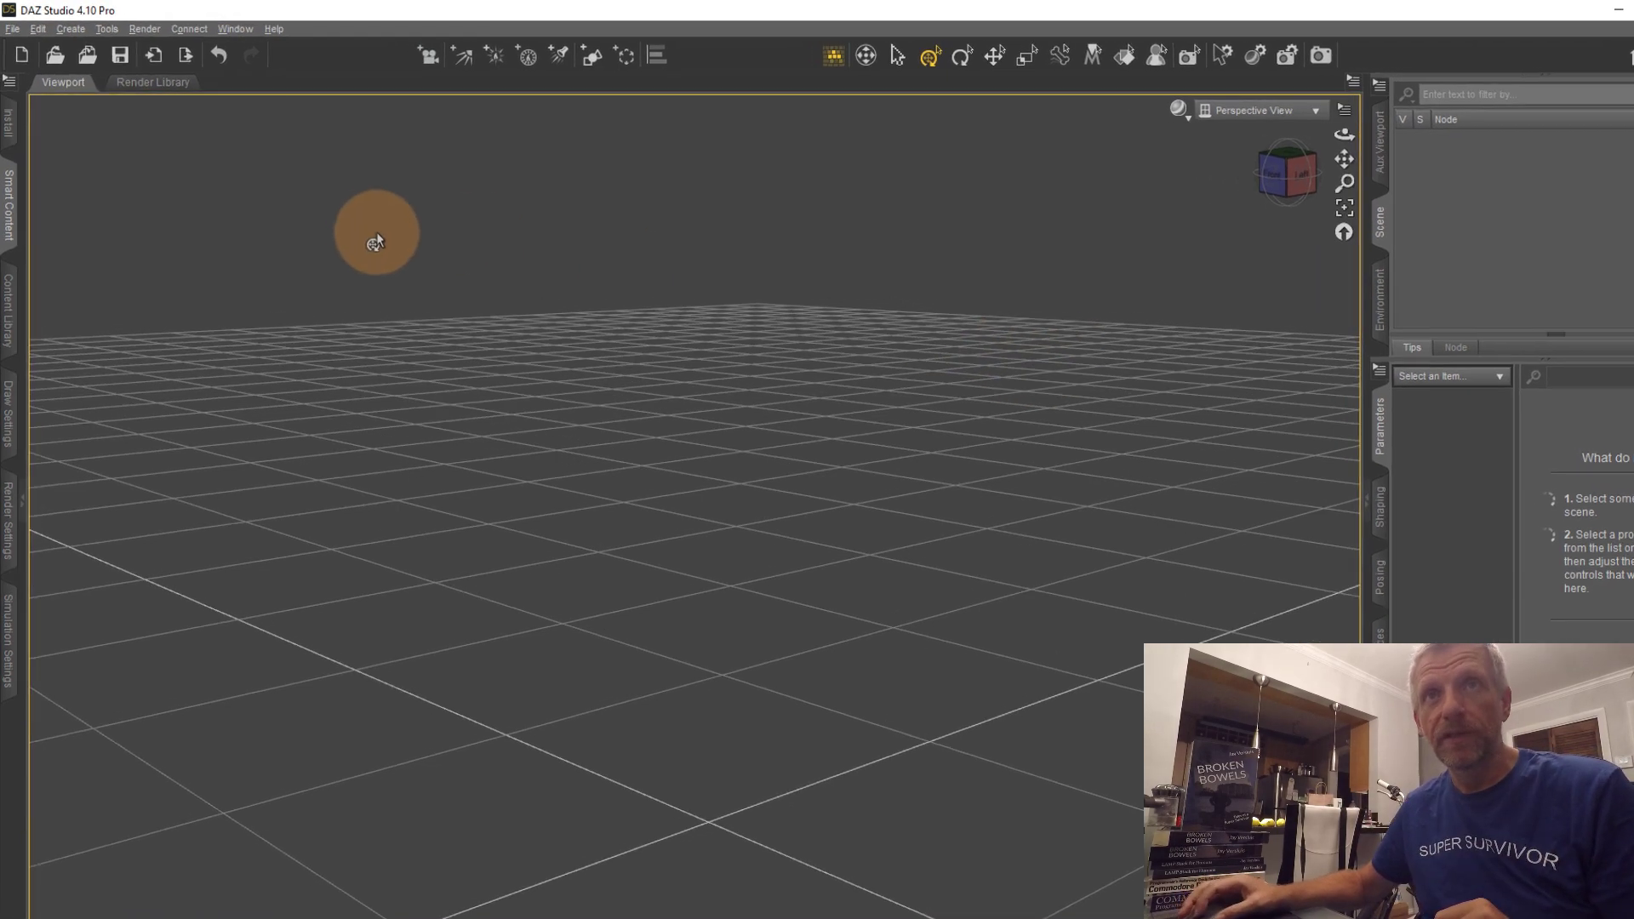
Create a Cube primitive of Size 1 m with 20 divisions via Create > New Primitive
click(70, 27)
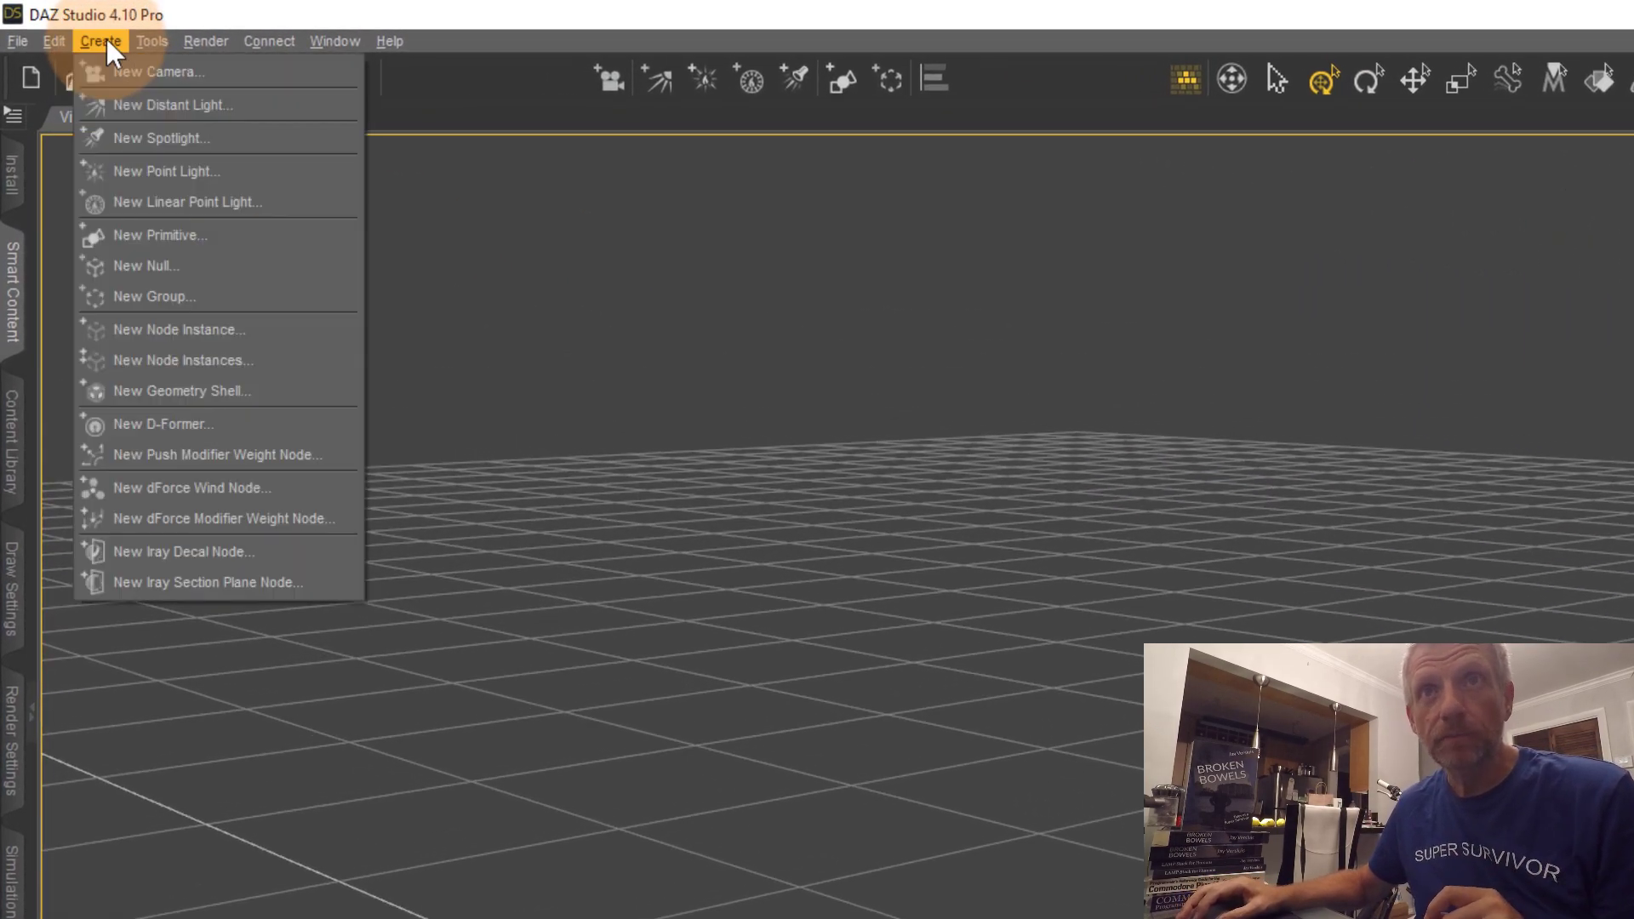
click(243, 242)
drag(662, 395, 719, 446)
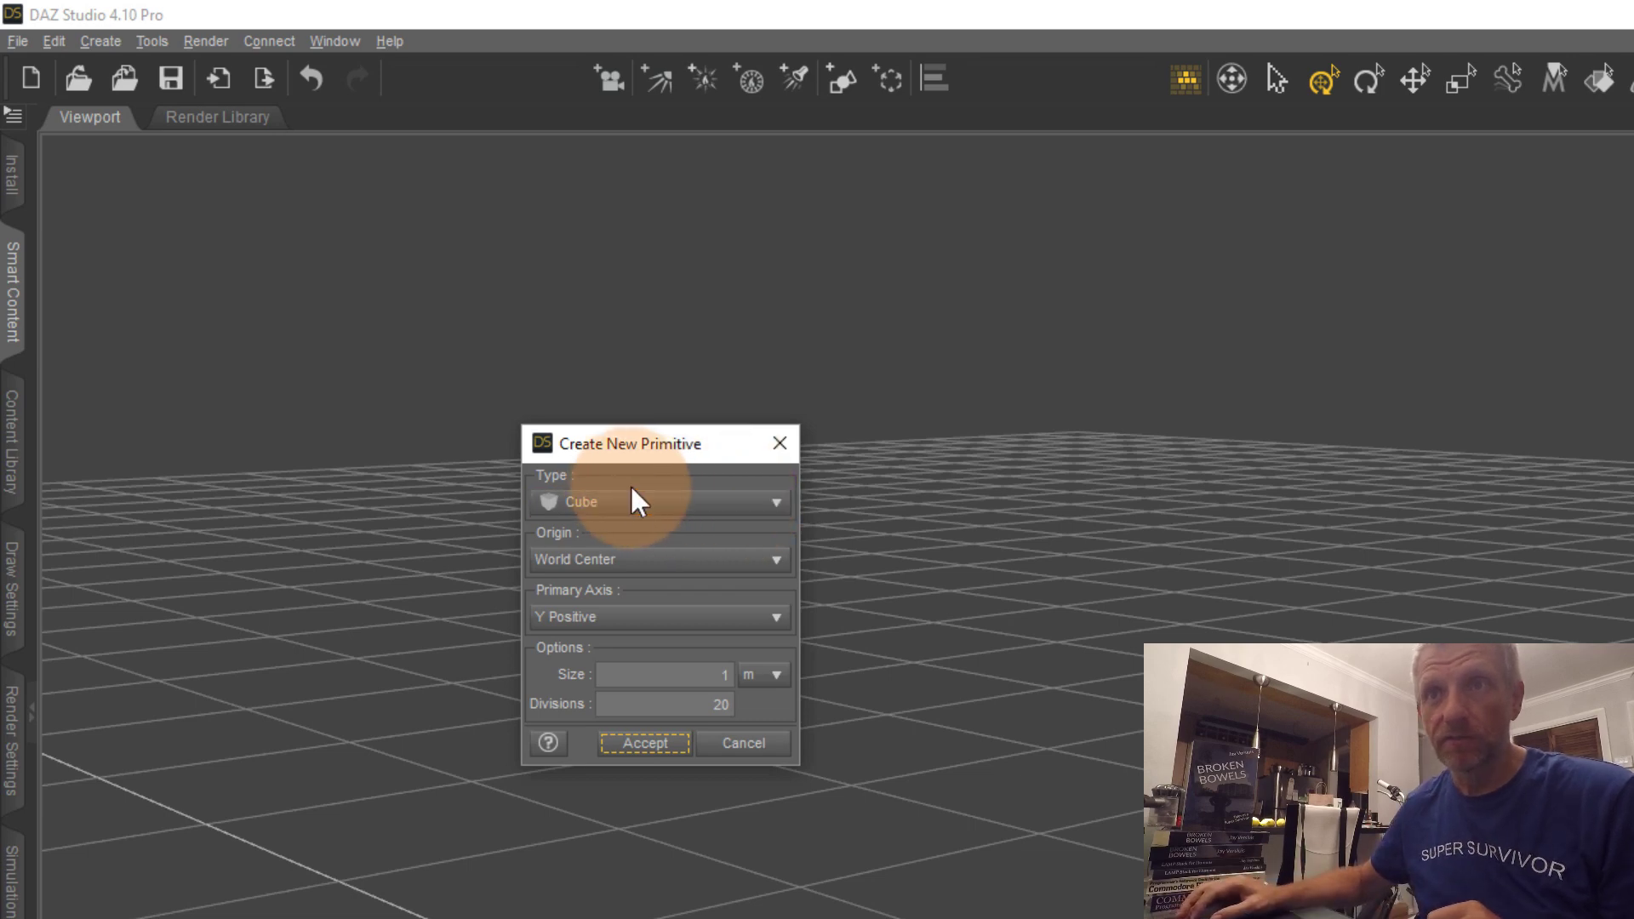
click(742, 502)
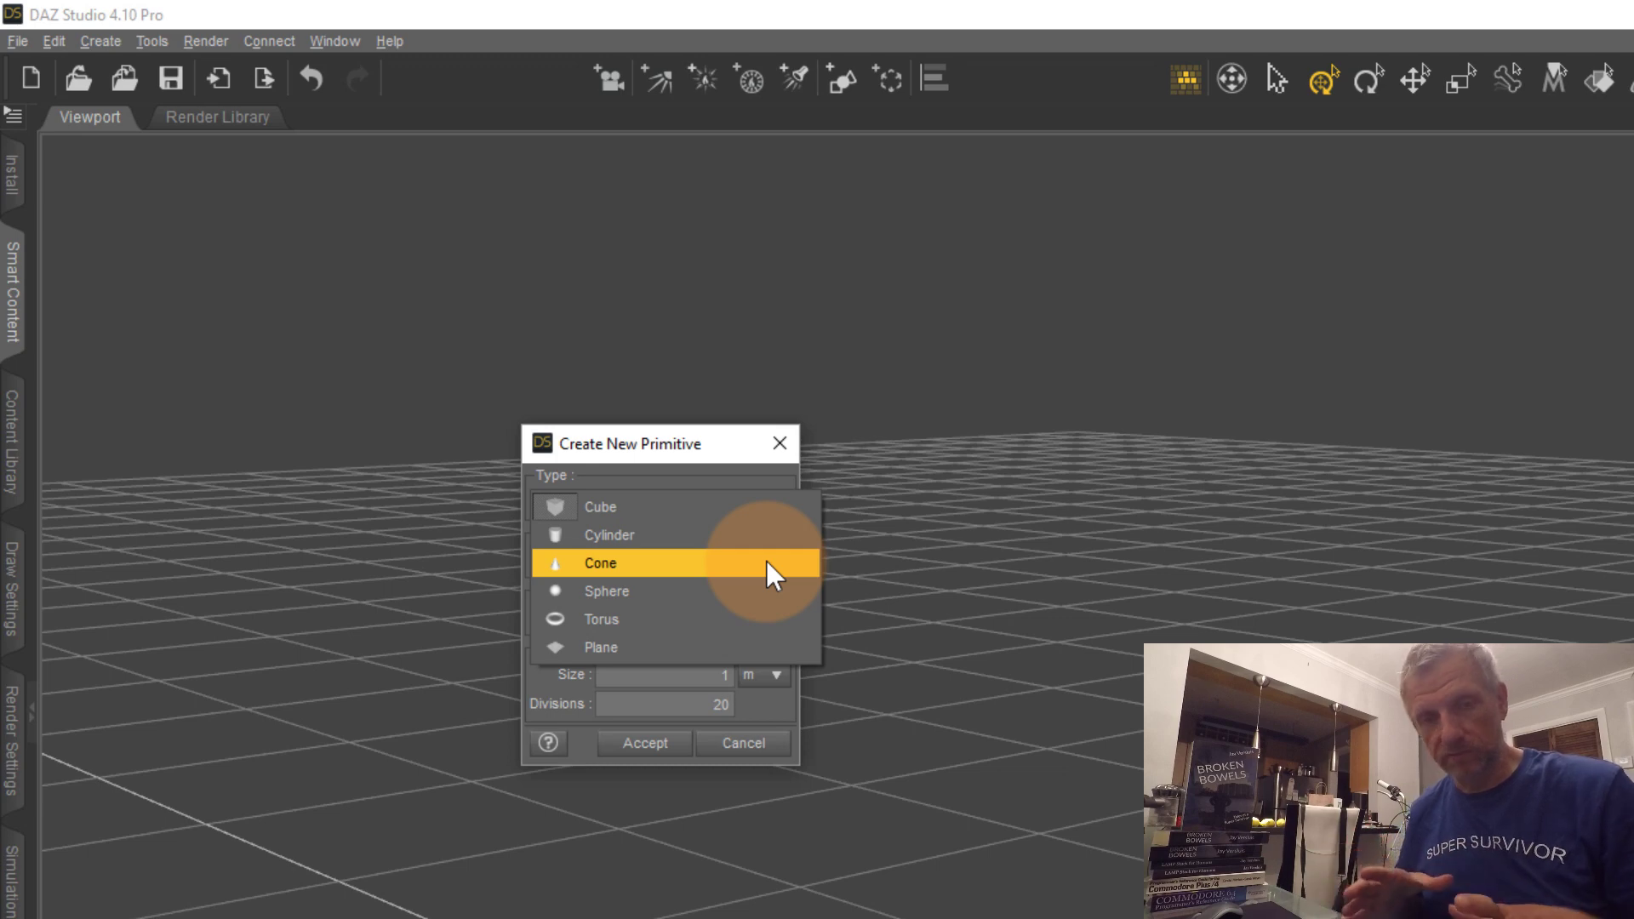
click(708, 451)
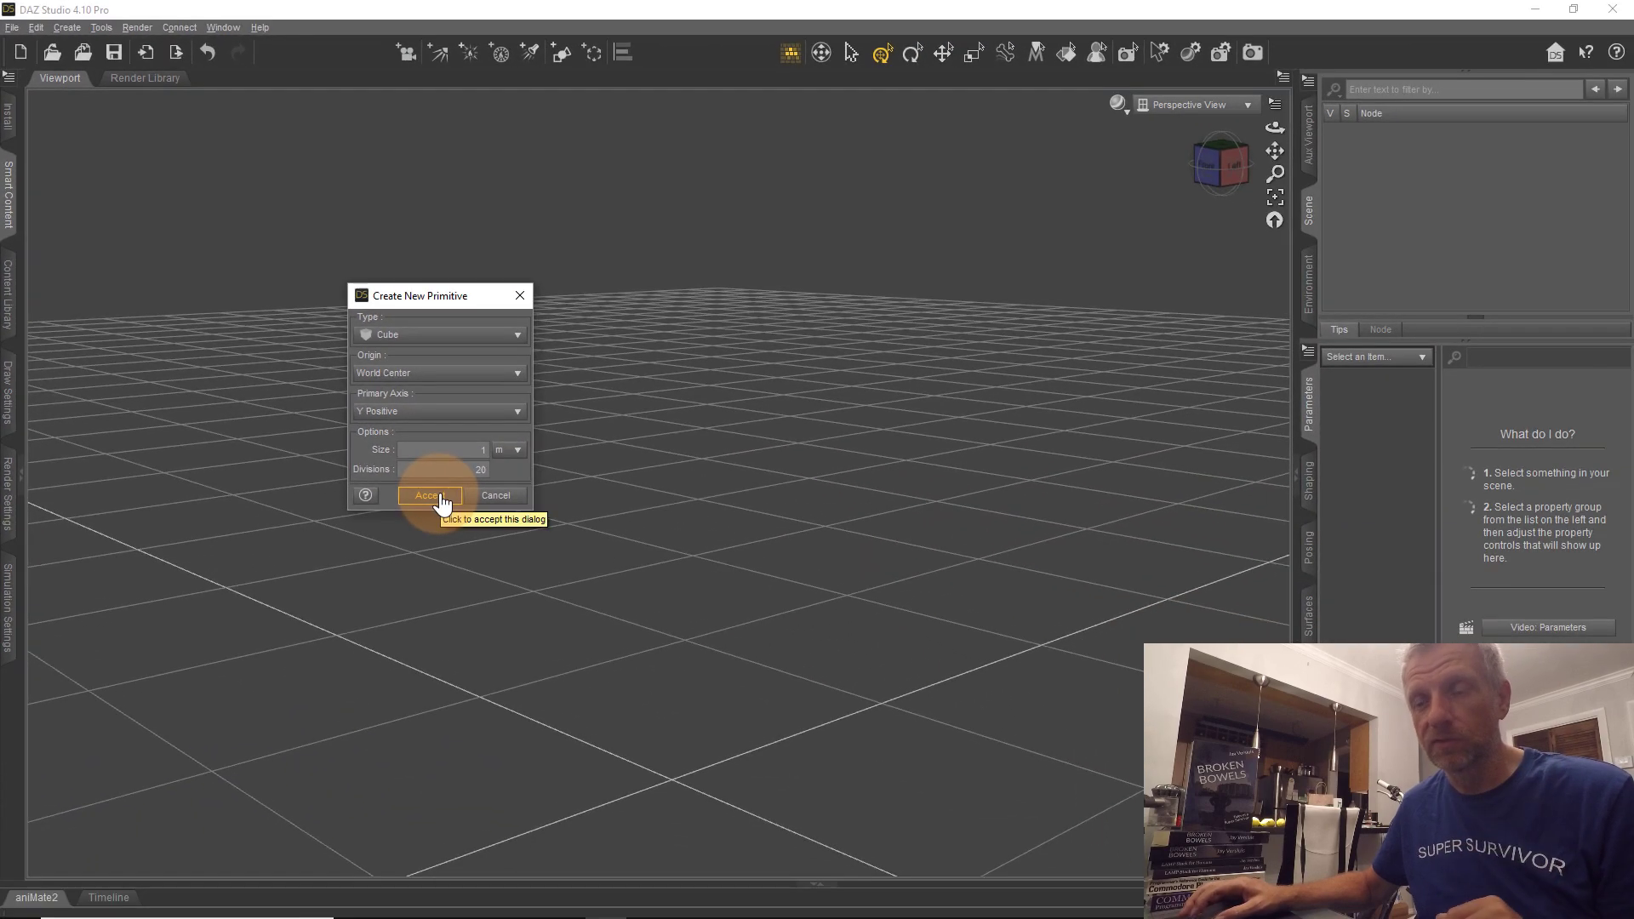
click(643, 740)
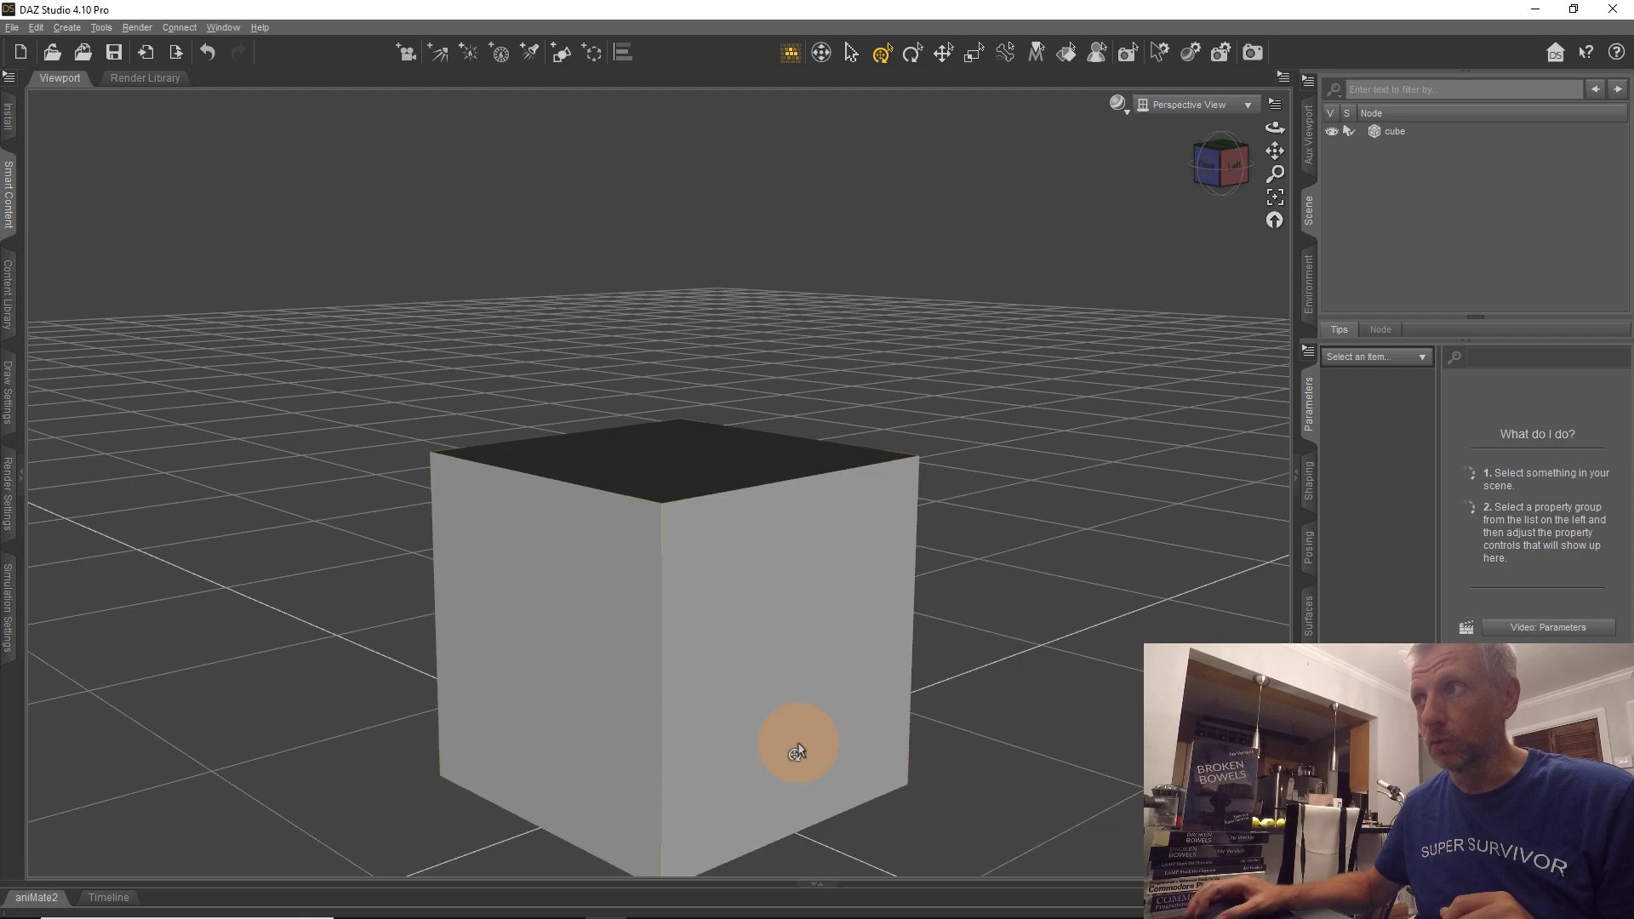
Snap to the front view, orbit to look down on the cube, pan it up, then orbit to a side view
click(1213, 173)
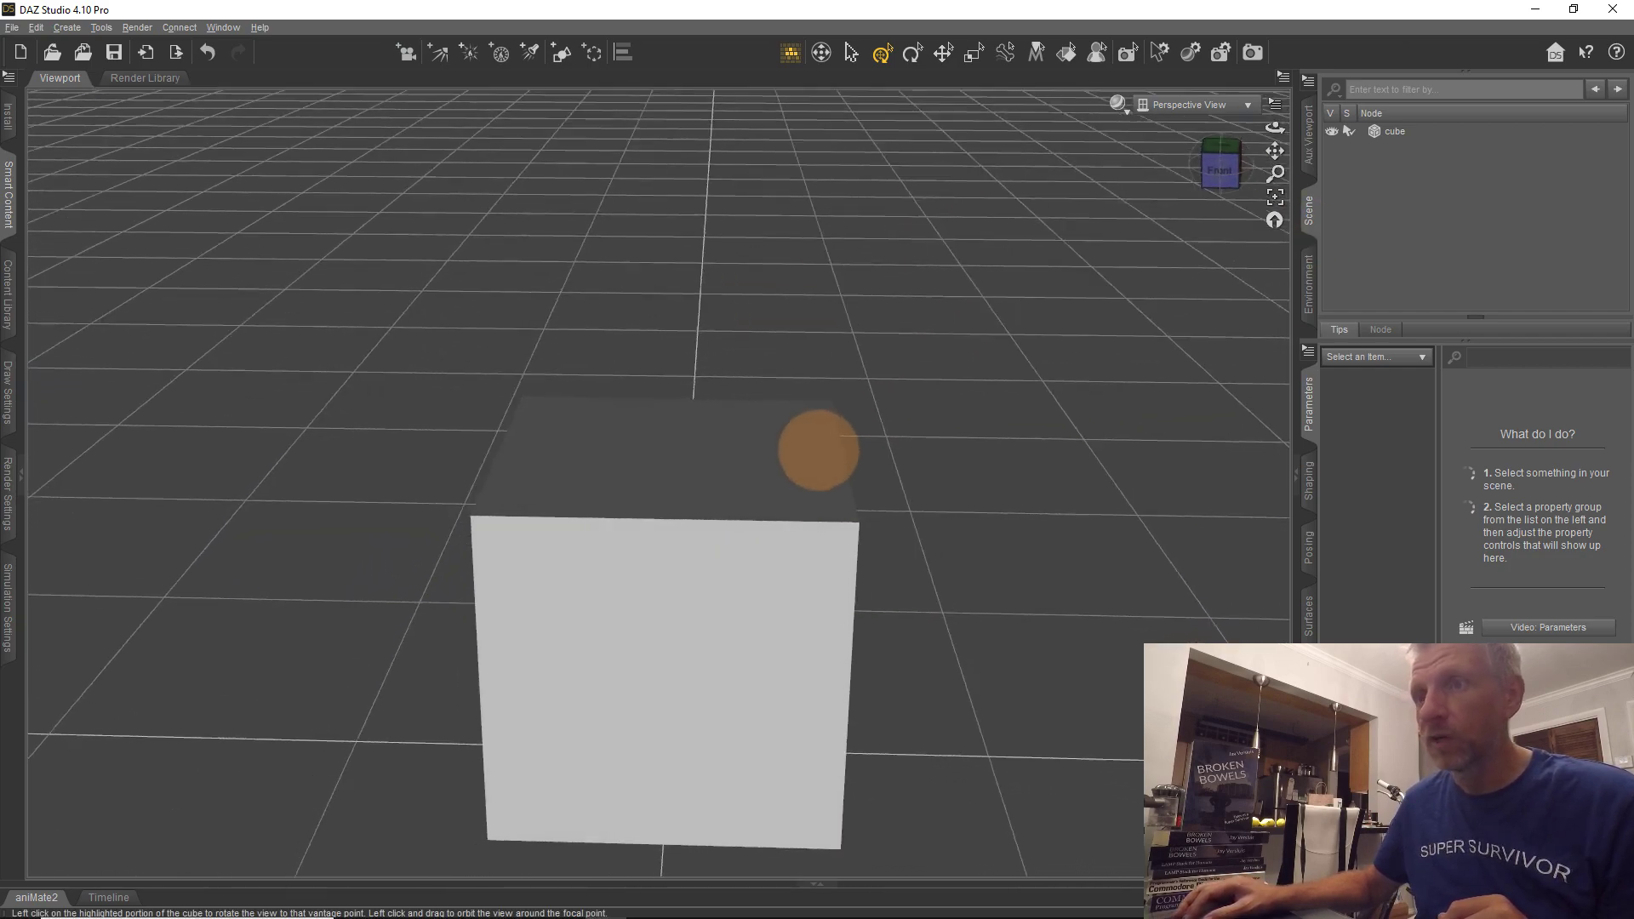
mouse_move(818, 450)
mouse_down()
mouse_move(799, 451)
mouse_move(815, 449)
mouse_up()
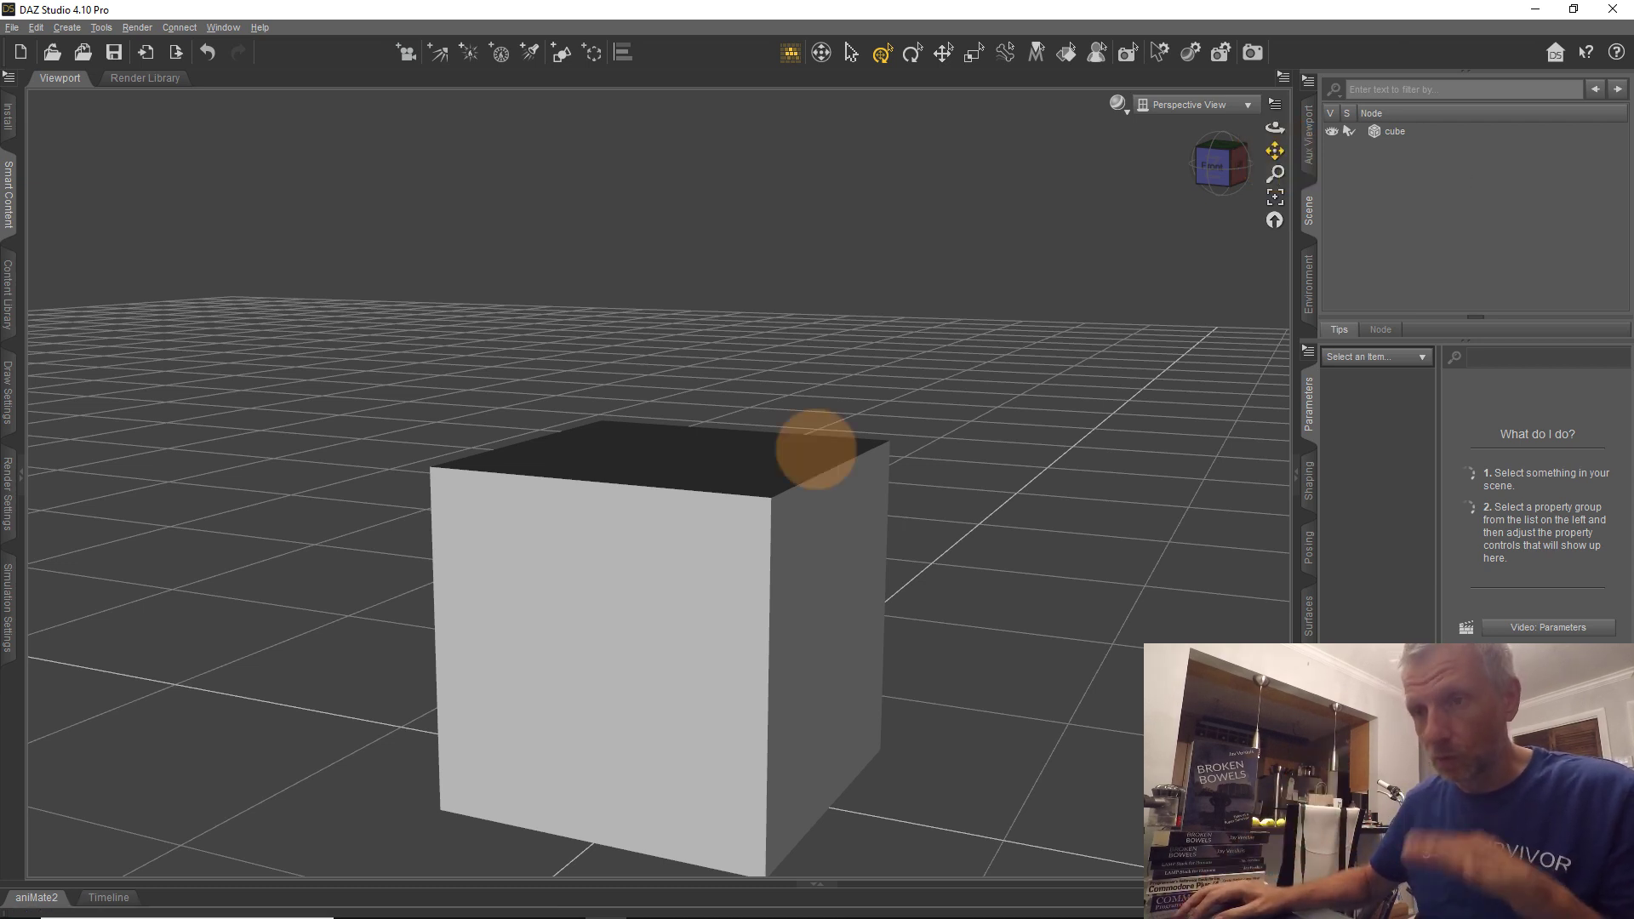
drag(815, 449, 816, 449)
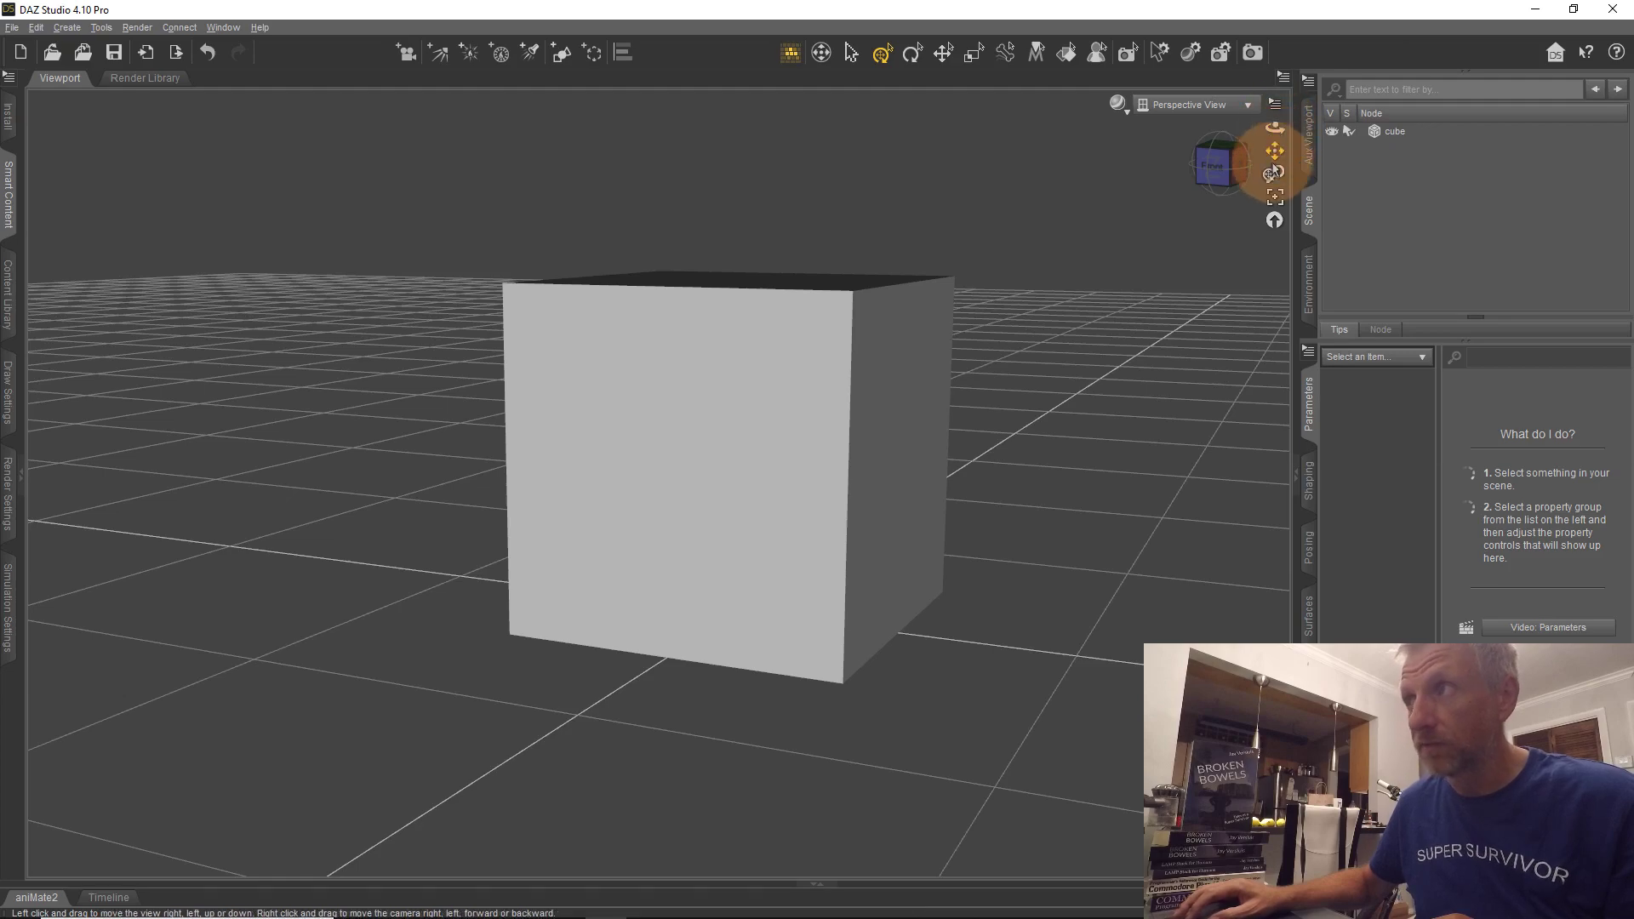
mouse_move(1276, 127)
mouse_down()
mouse_move(798, 460)
mouse_move(1275, 127)
mouse_up()
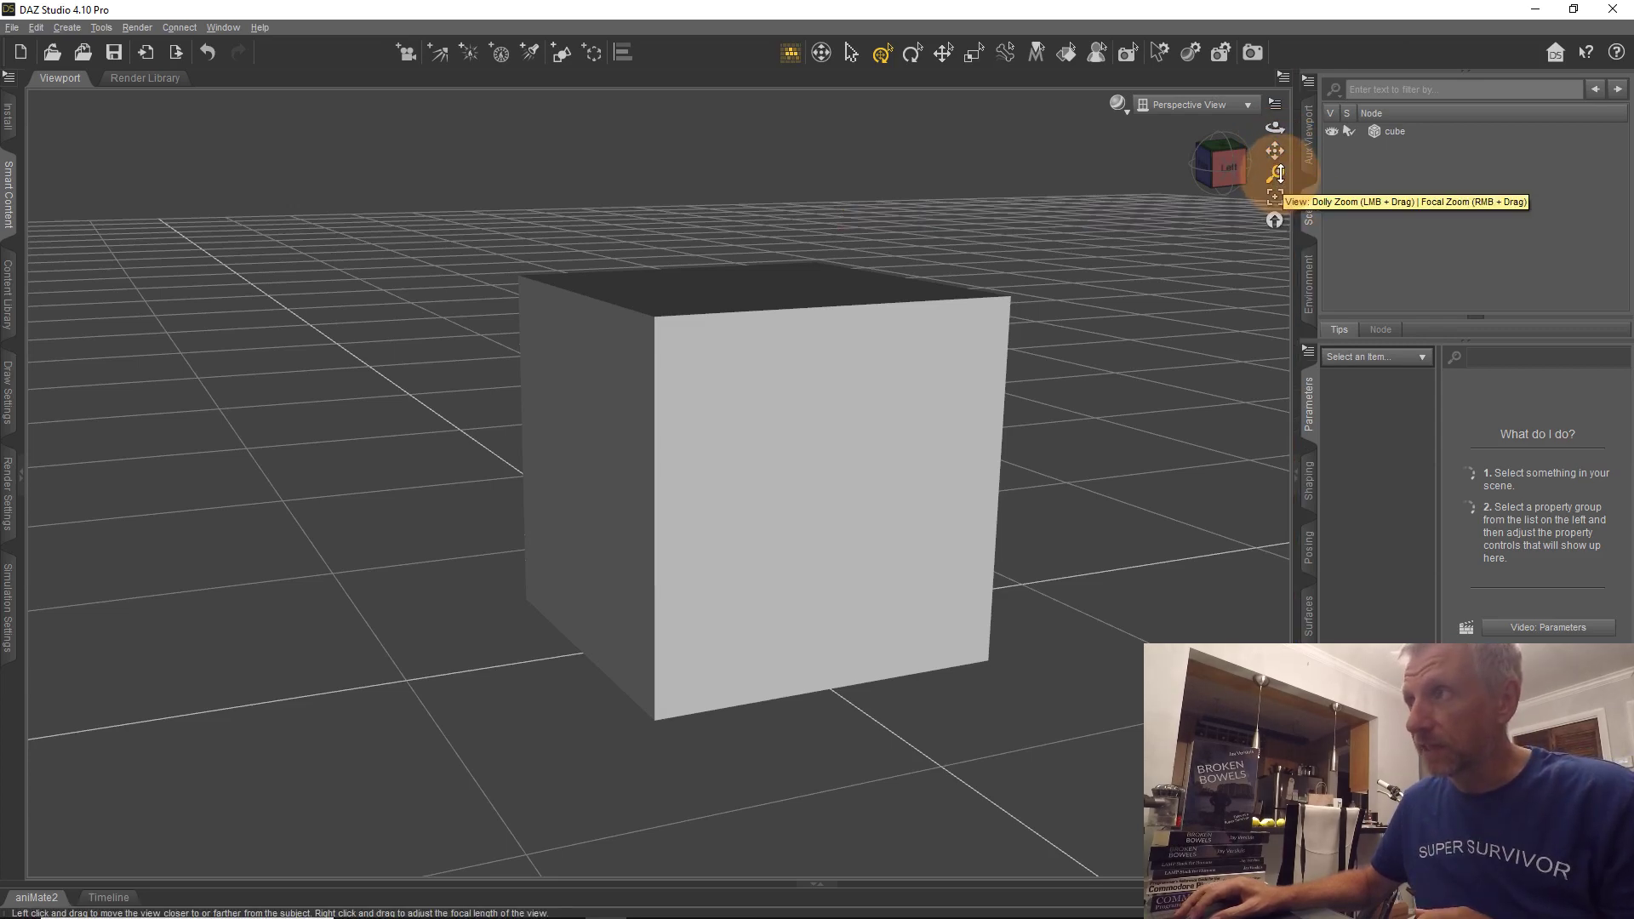
Dolly the camera in close to the cube, then back out to show the whole cube
drag(1279, 174, 815, 449)
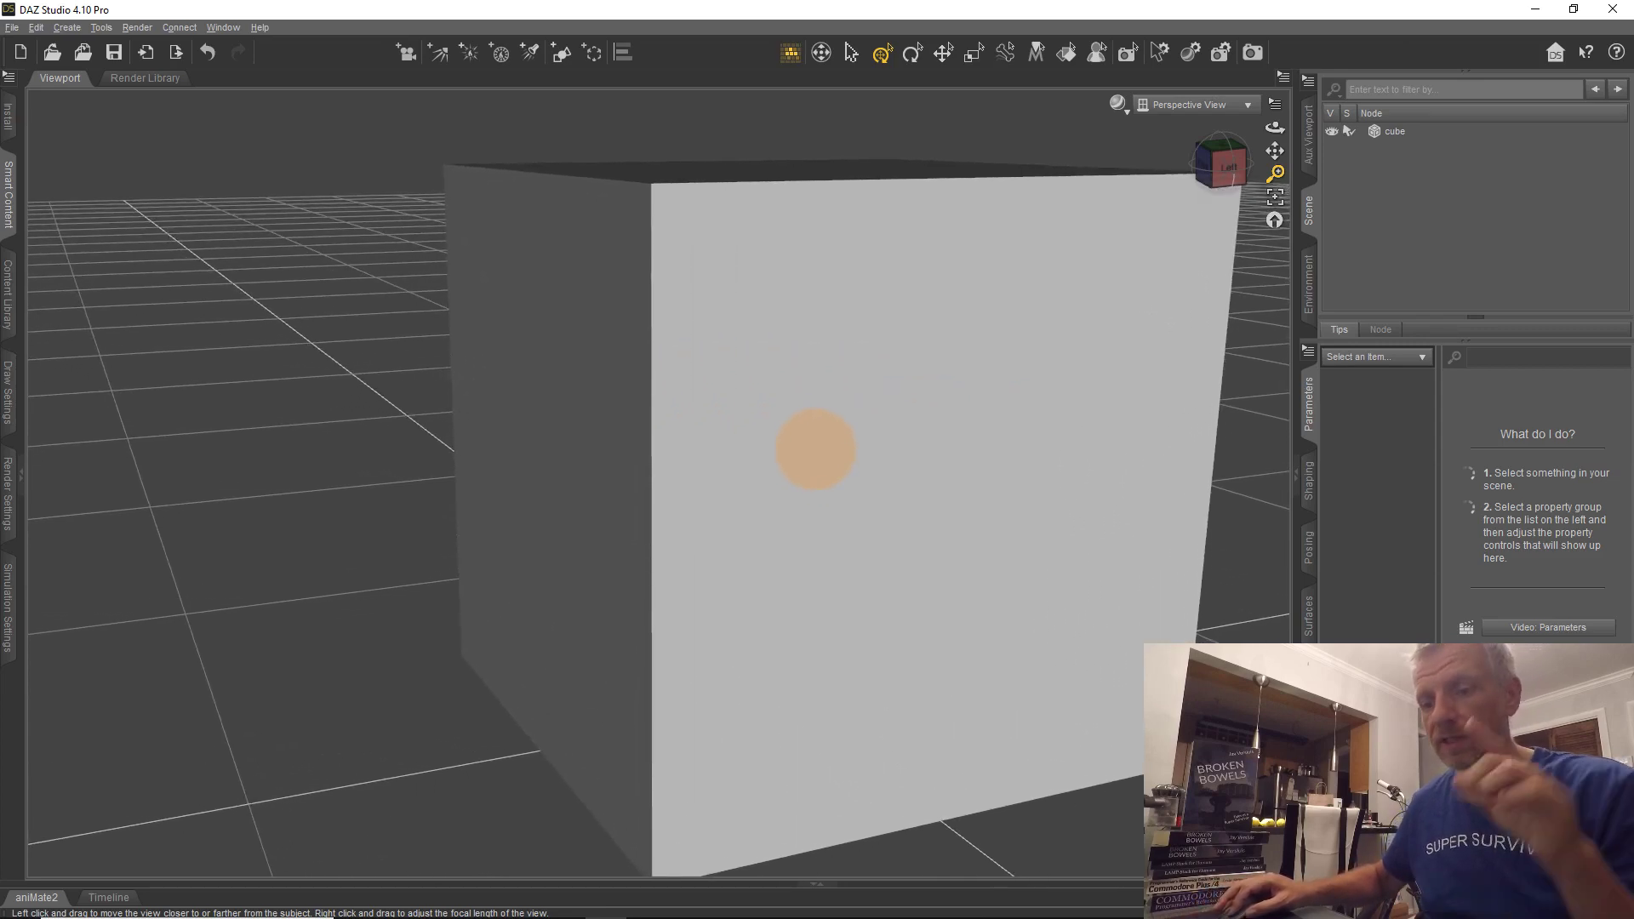
mouse_move(815, 449)
mouse_down()
mouse_move(813, 350)
mouse_move(799, 613)
mouse_move(824, 452)
mouse_move(809, 503)
mouse_move(802, 365)
mouse_move(825, 553)
mouse_move(809, 336)
mouse_move(815, 516)
mouse_move(816, 452)
mouse_up()
click(1276, 172)
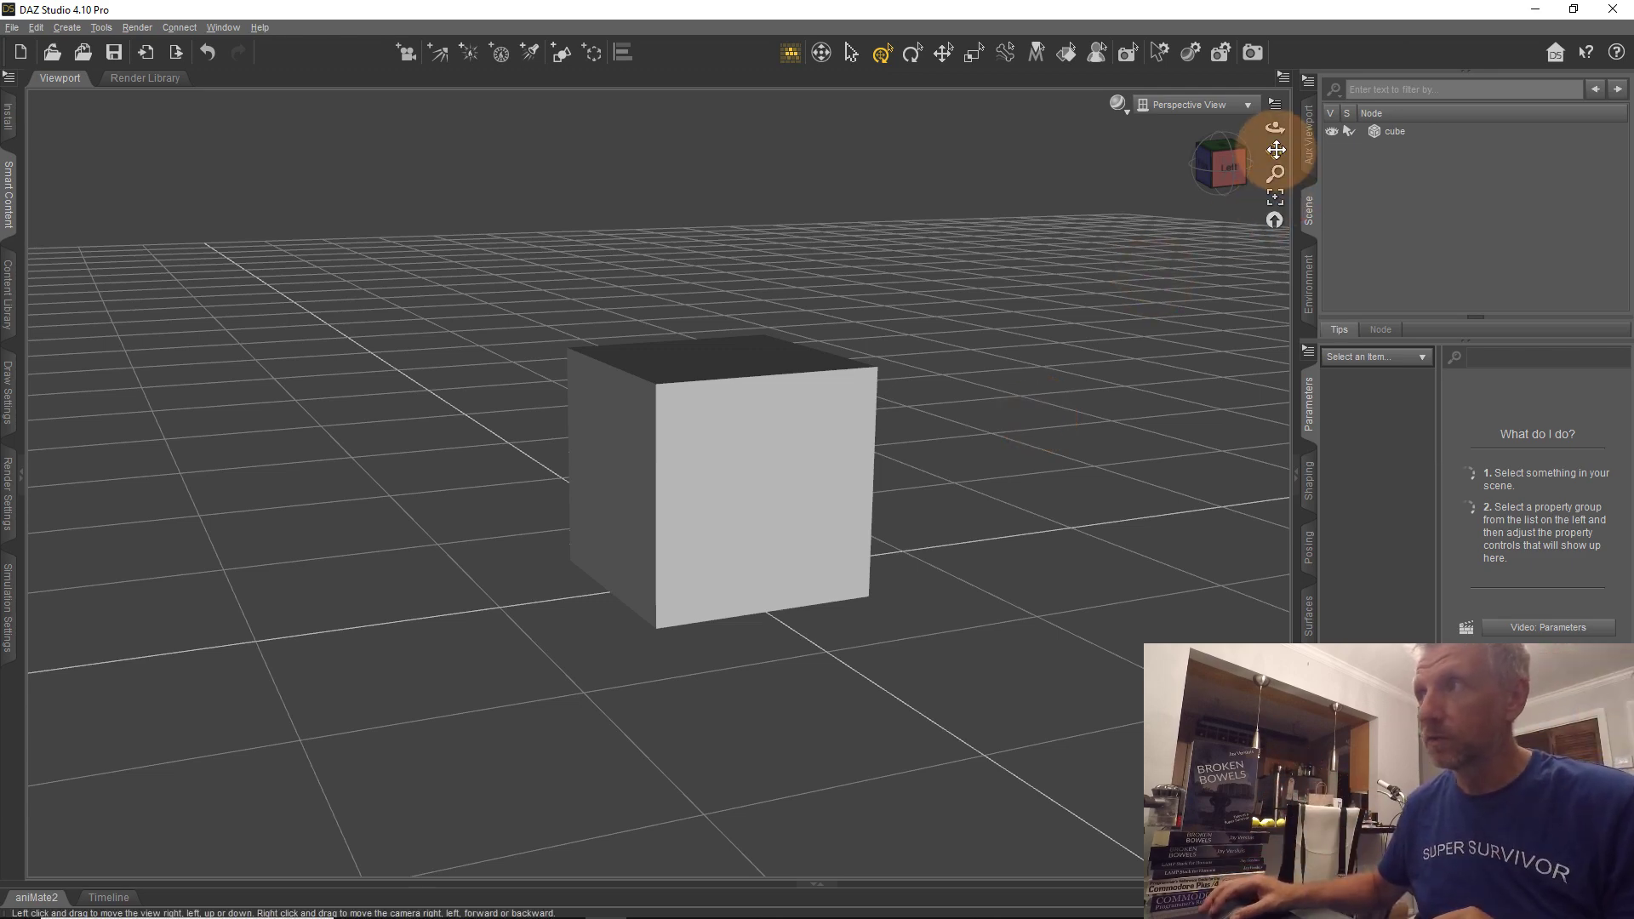
Pan the cube off to the left, then orbit the camera around the floor grid
drag(1274, 151, 830, 438)
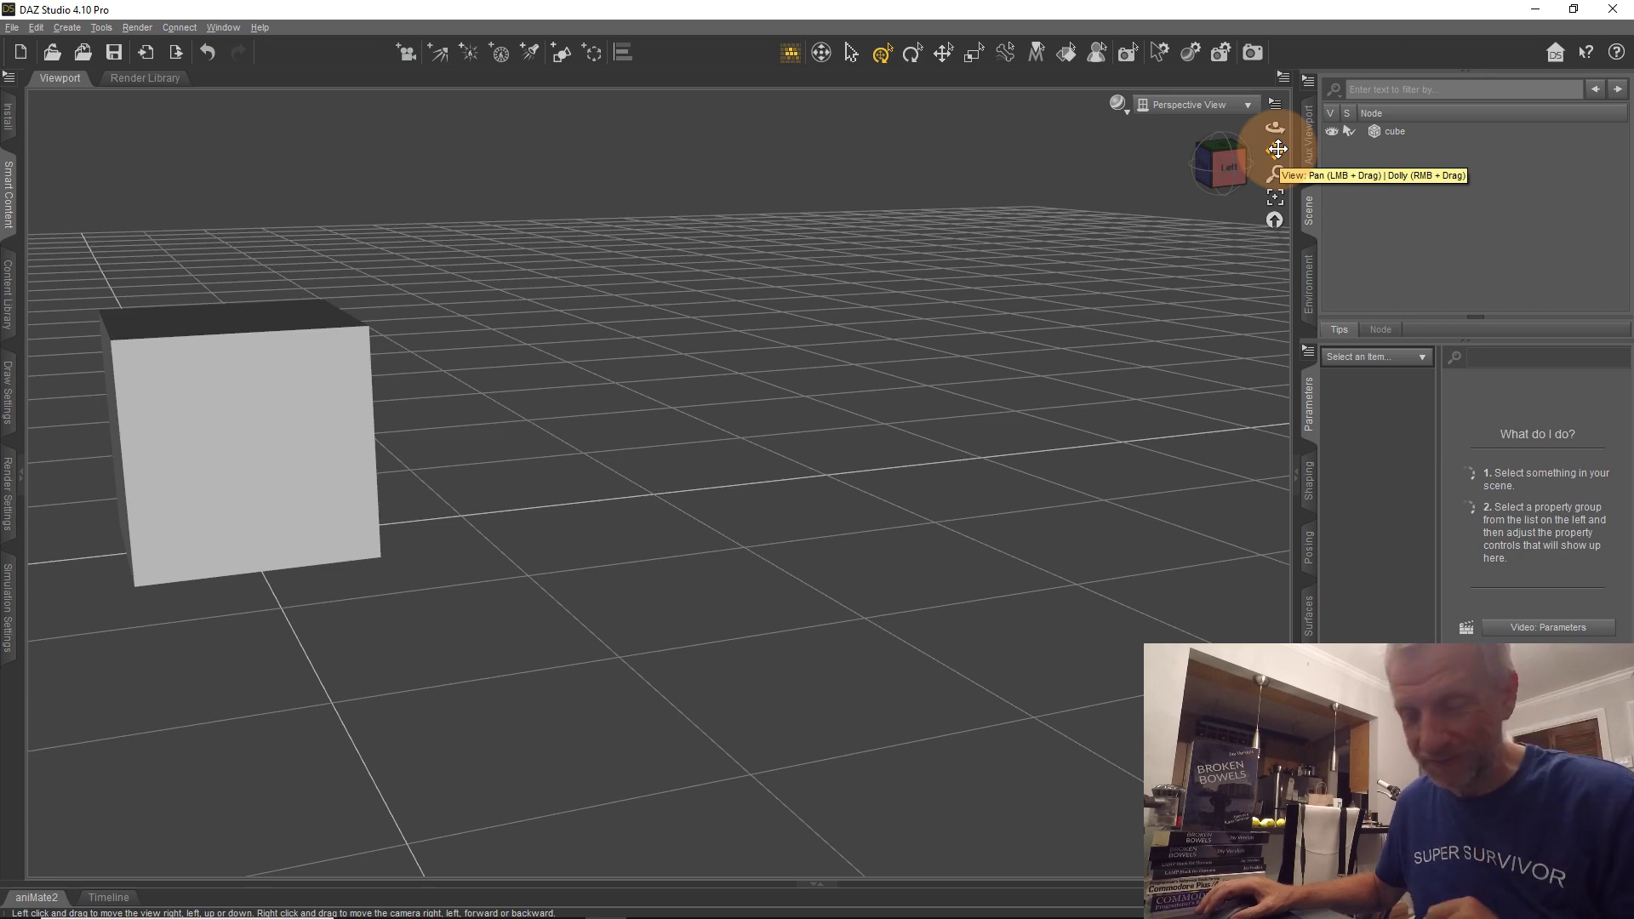
drag(1277, 148, 783, 447)
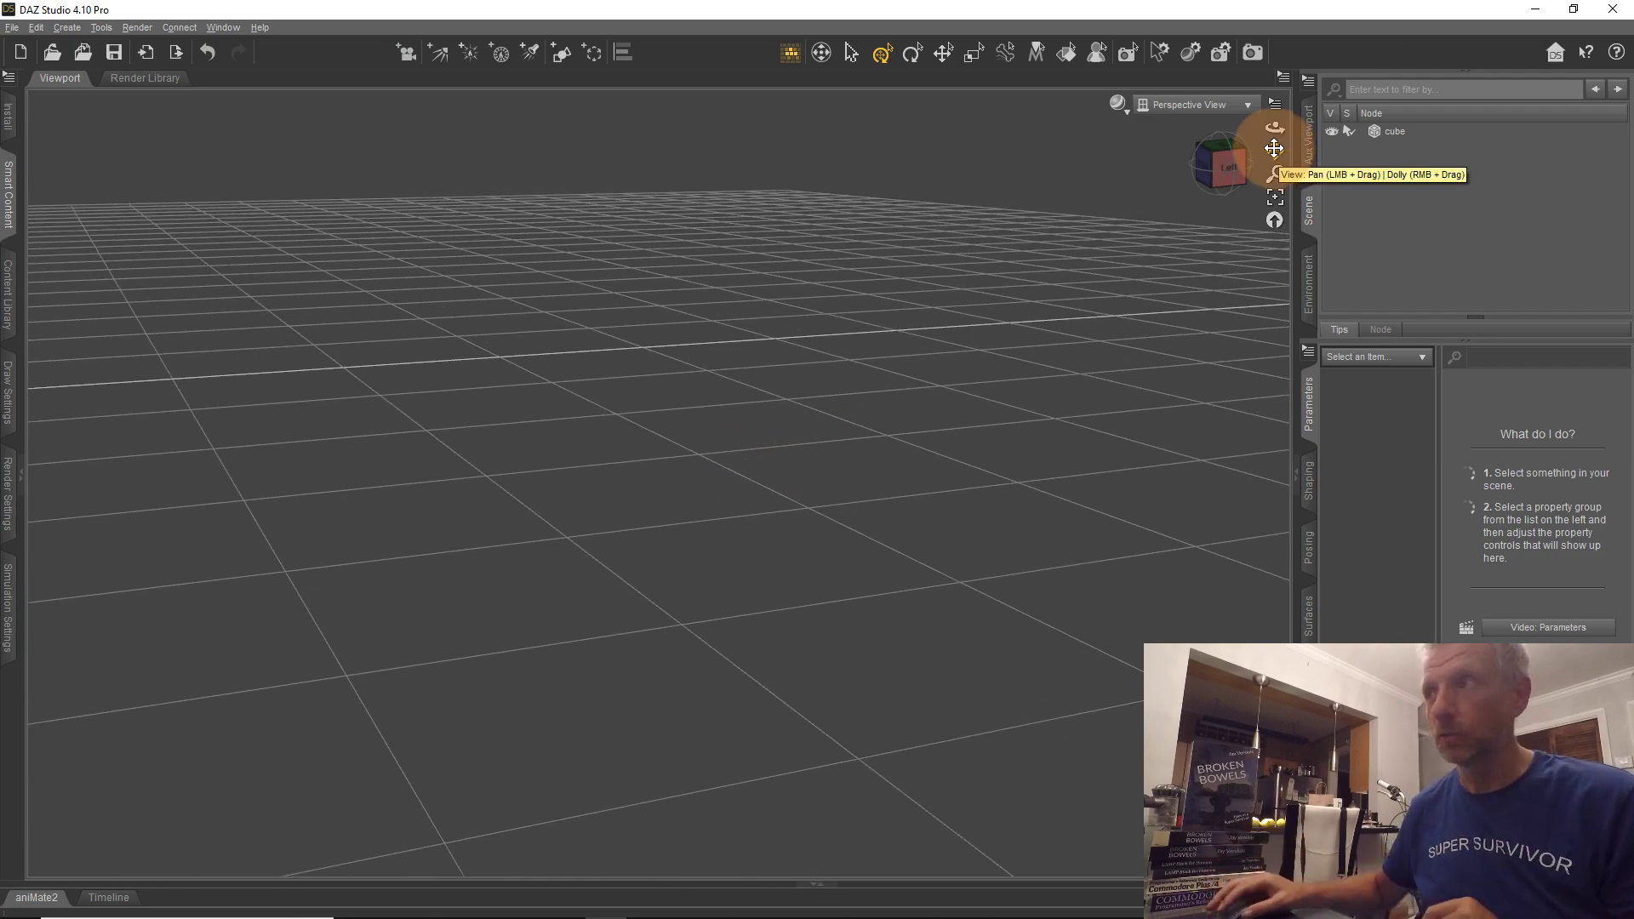
drag(1273, 125, 813, 452)
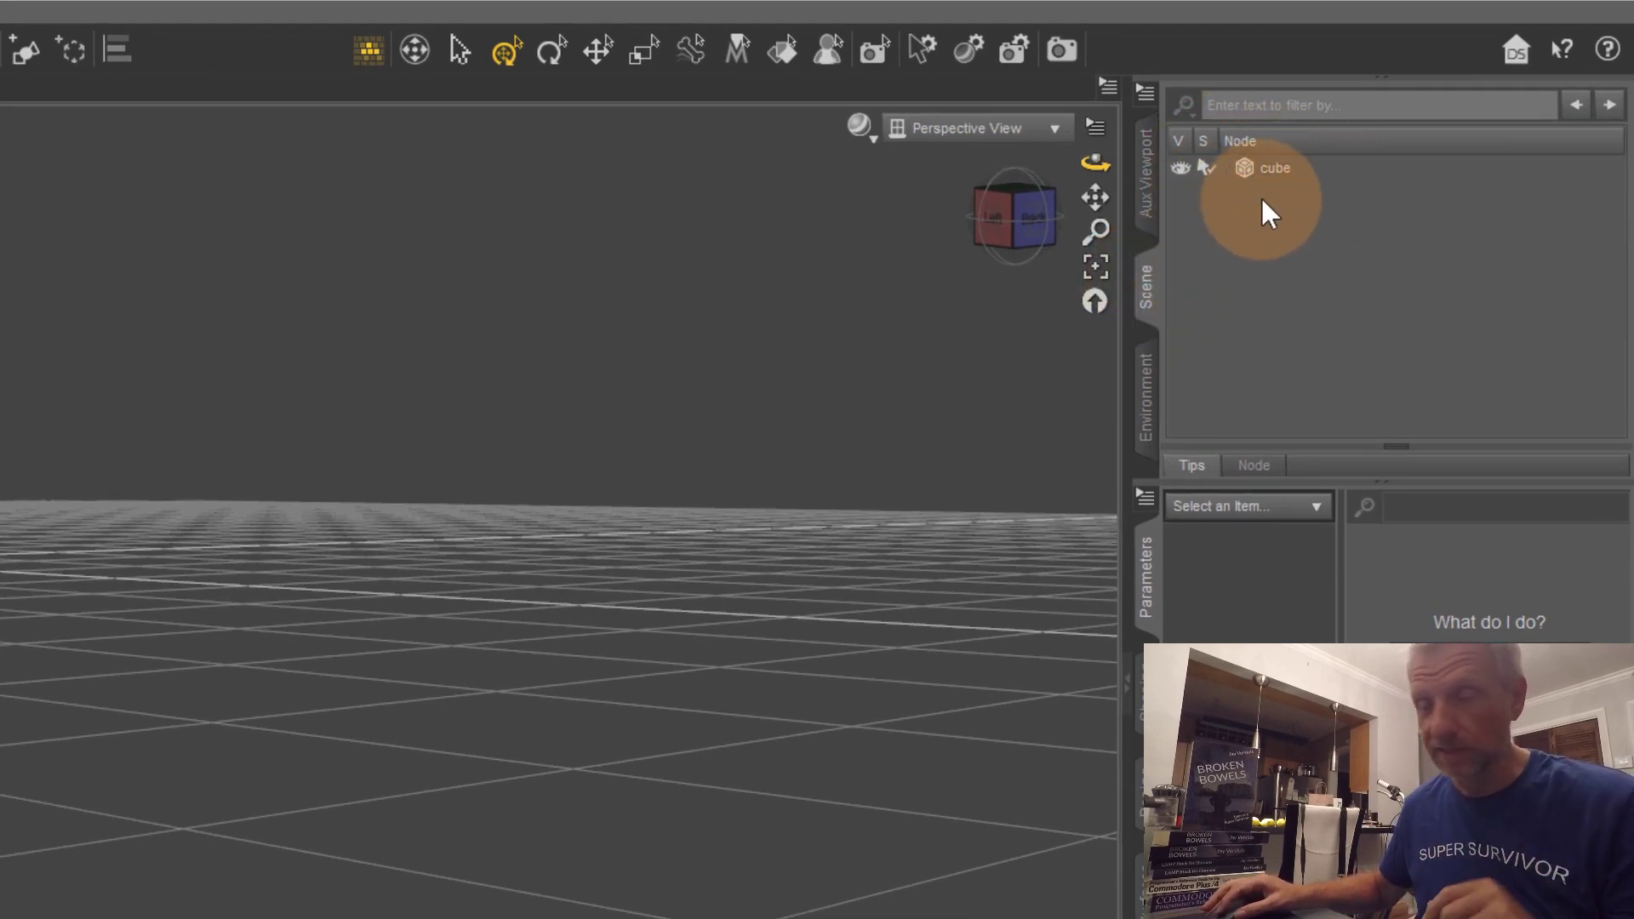
click(1276, 169)
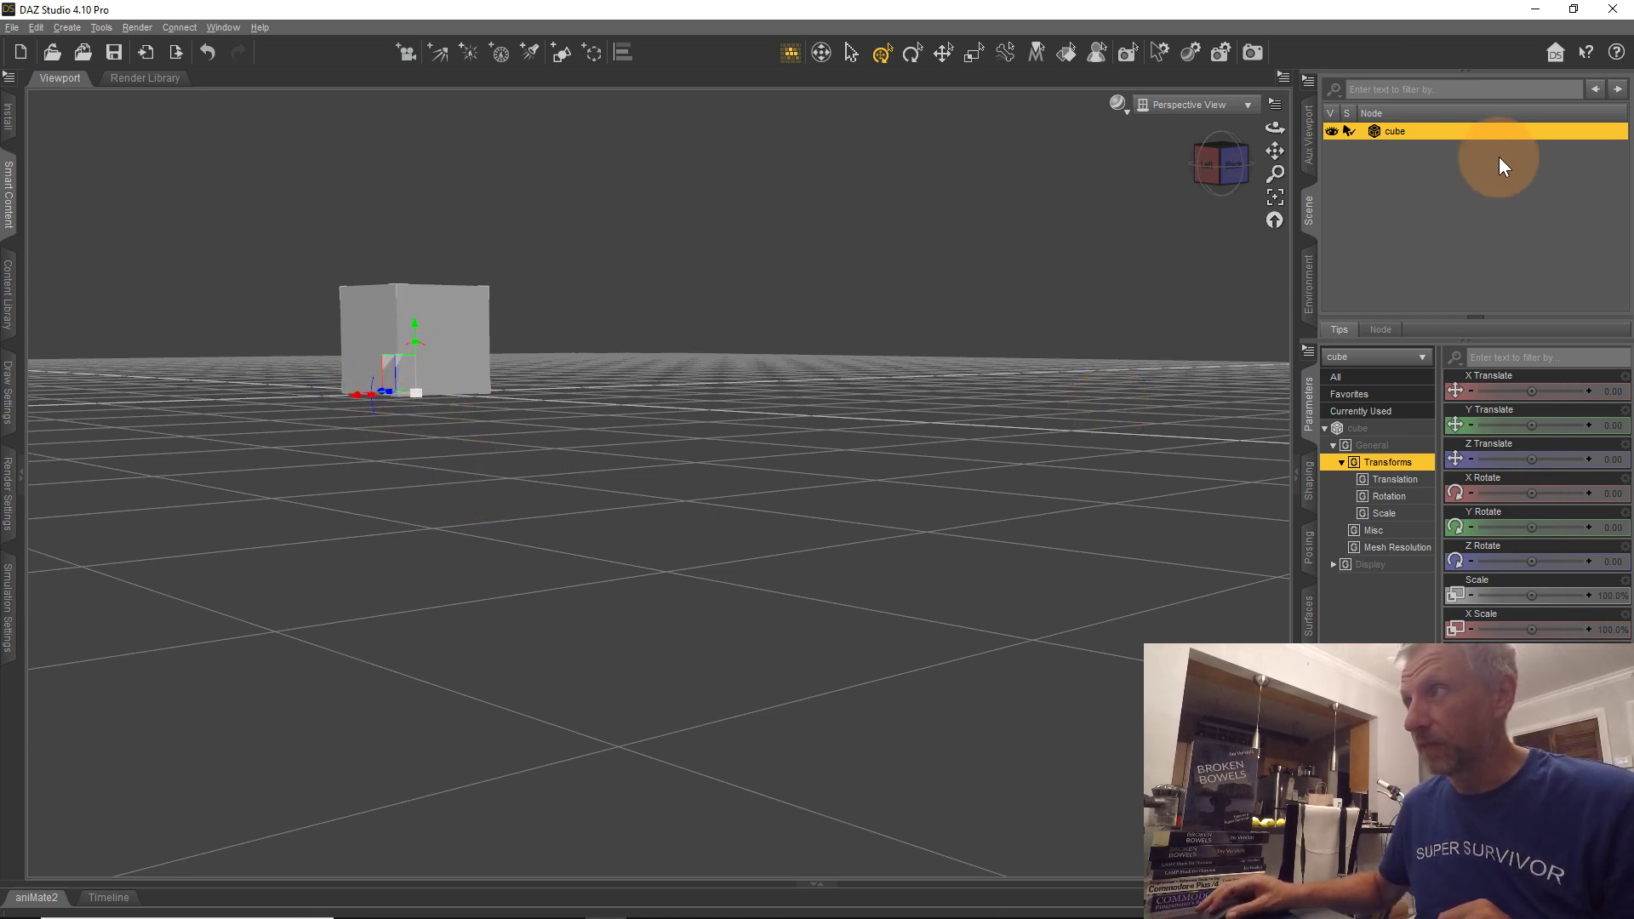
click(1276, 204)
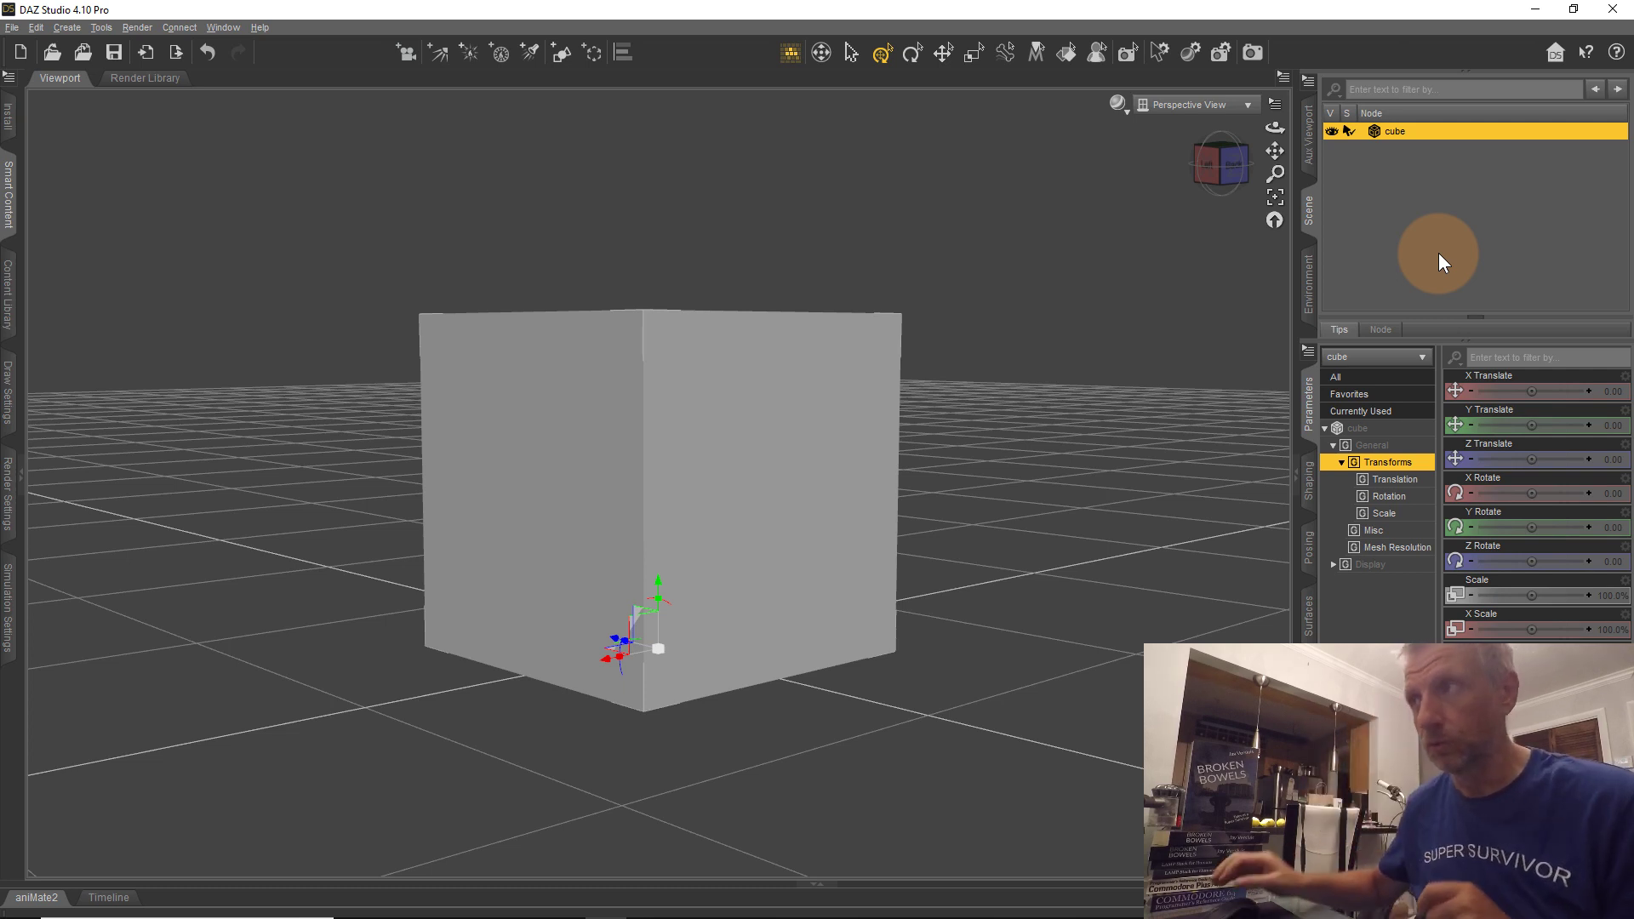
click(1274, 223)
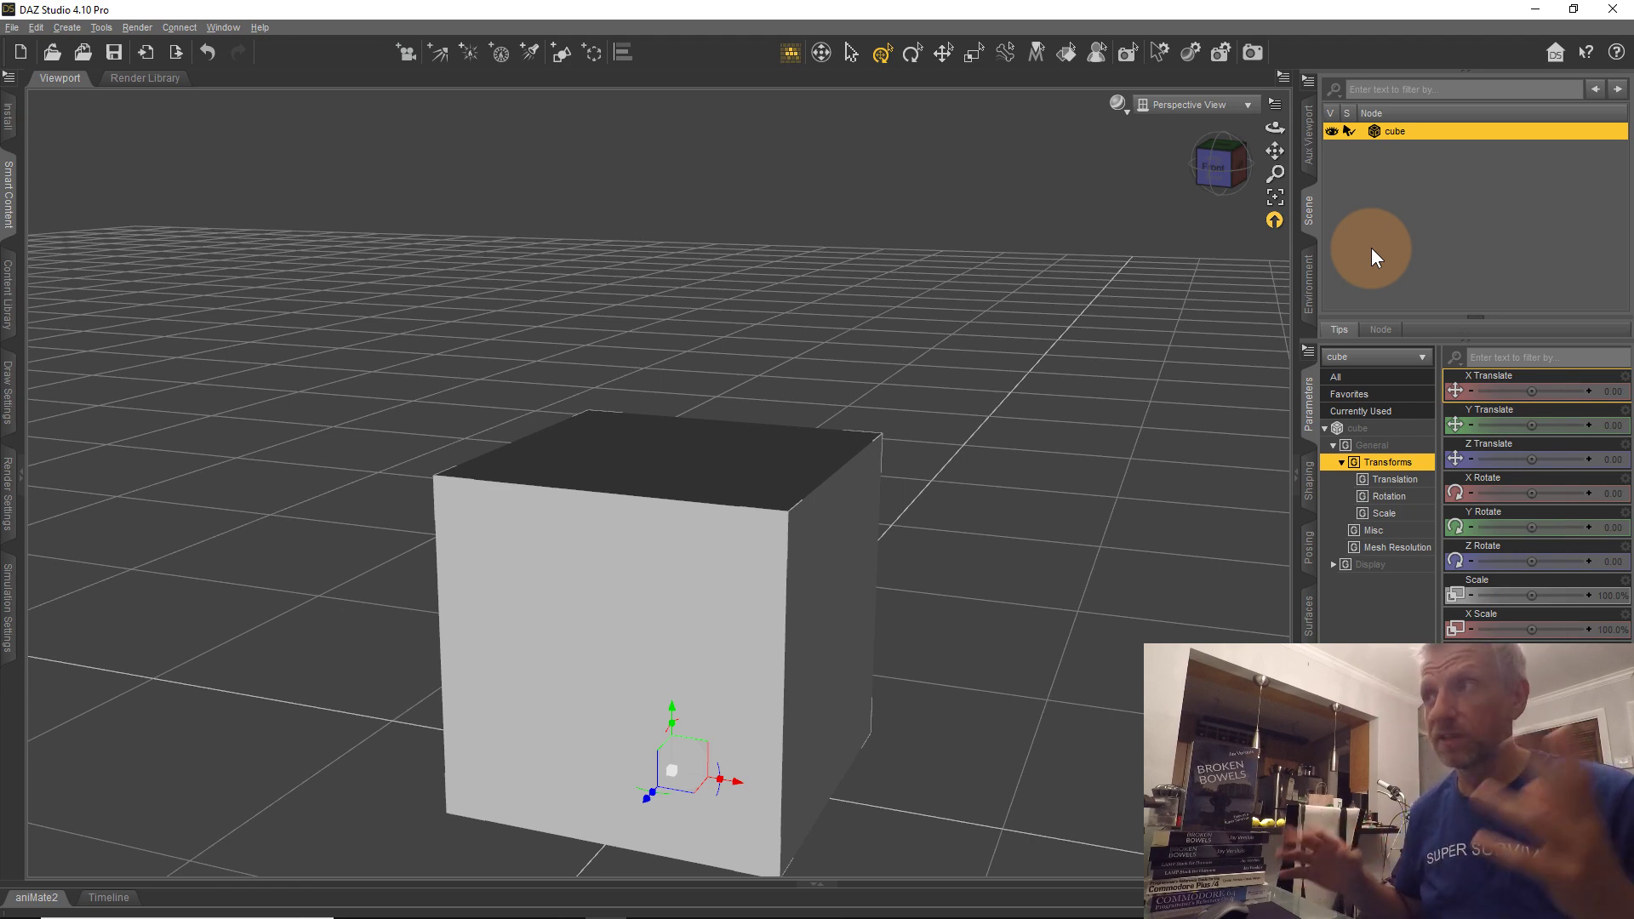
Reset the camera and frame the cube, then dolly in and out repeatedly with the mouse wheel
click(1275, 221)
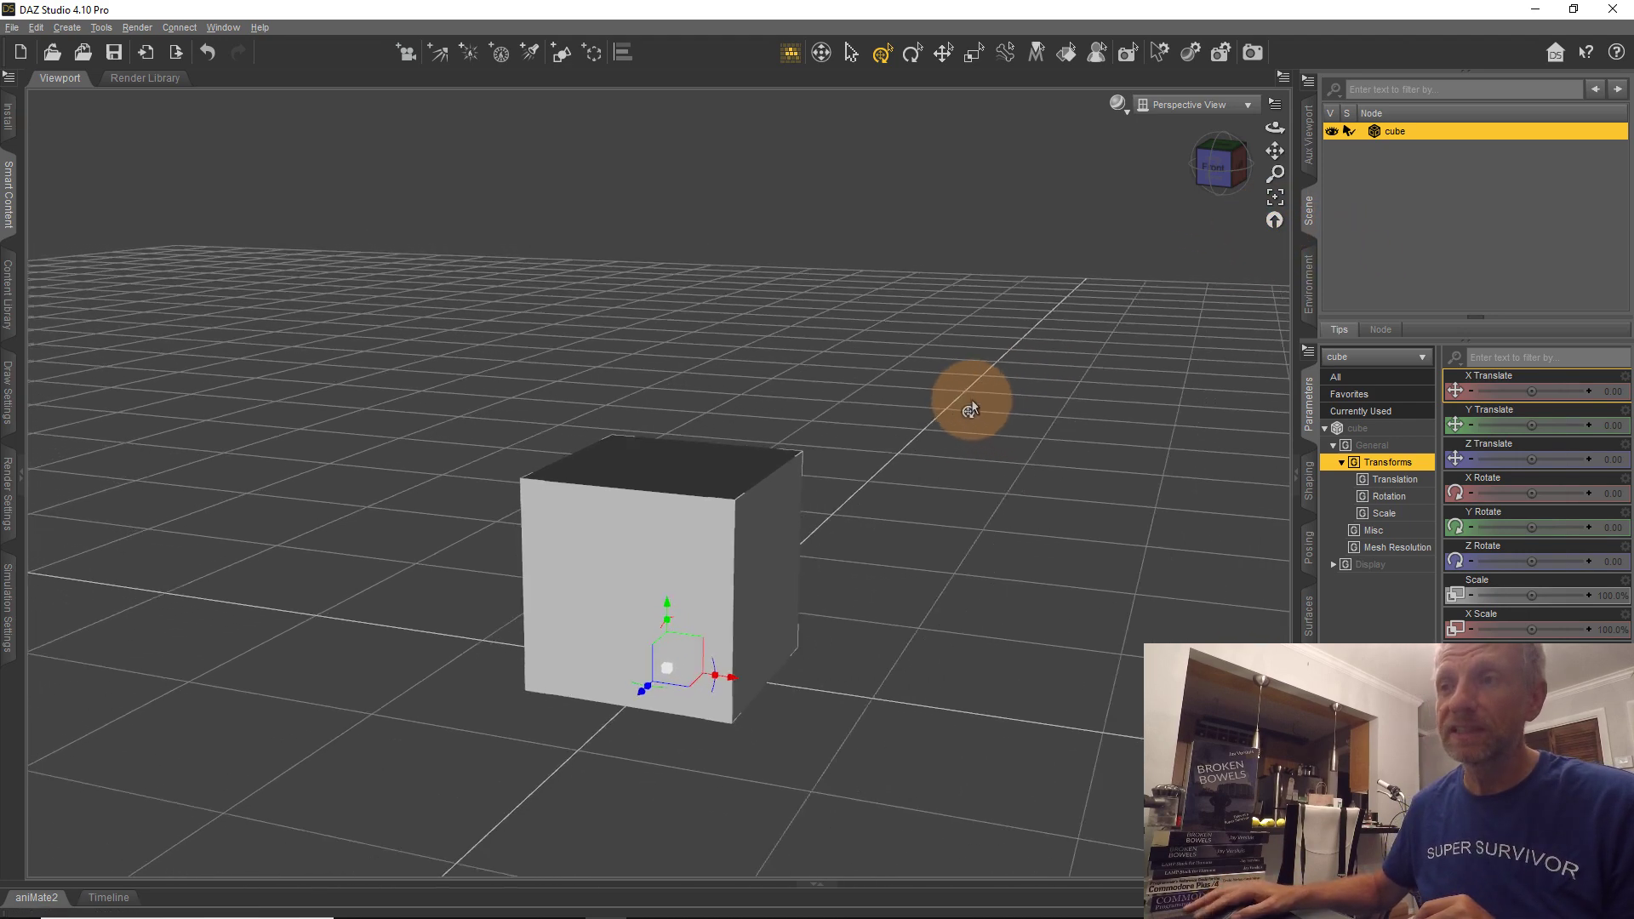
click(1274, 198)
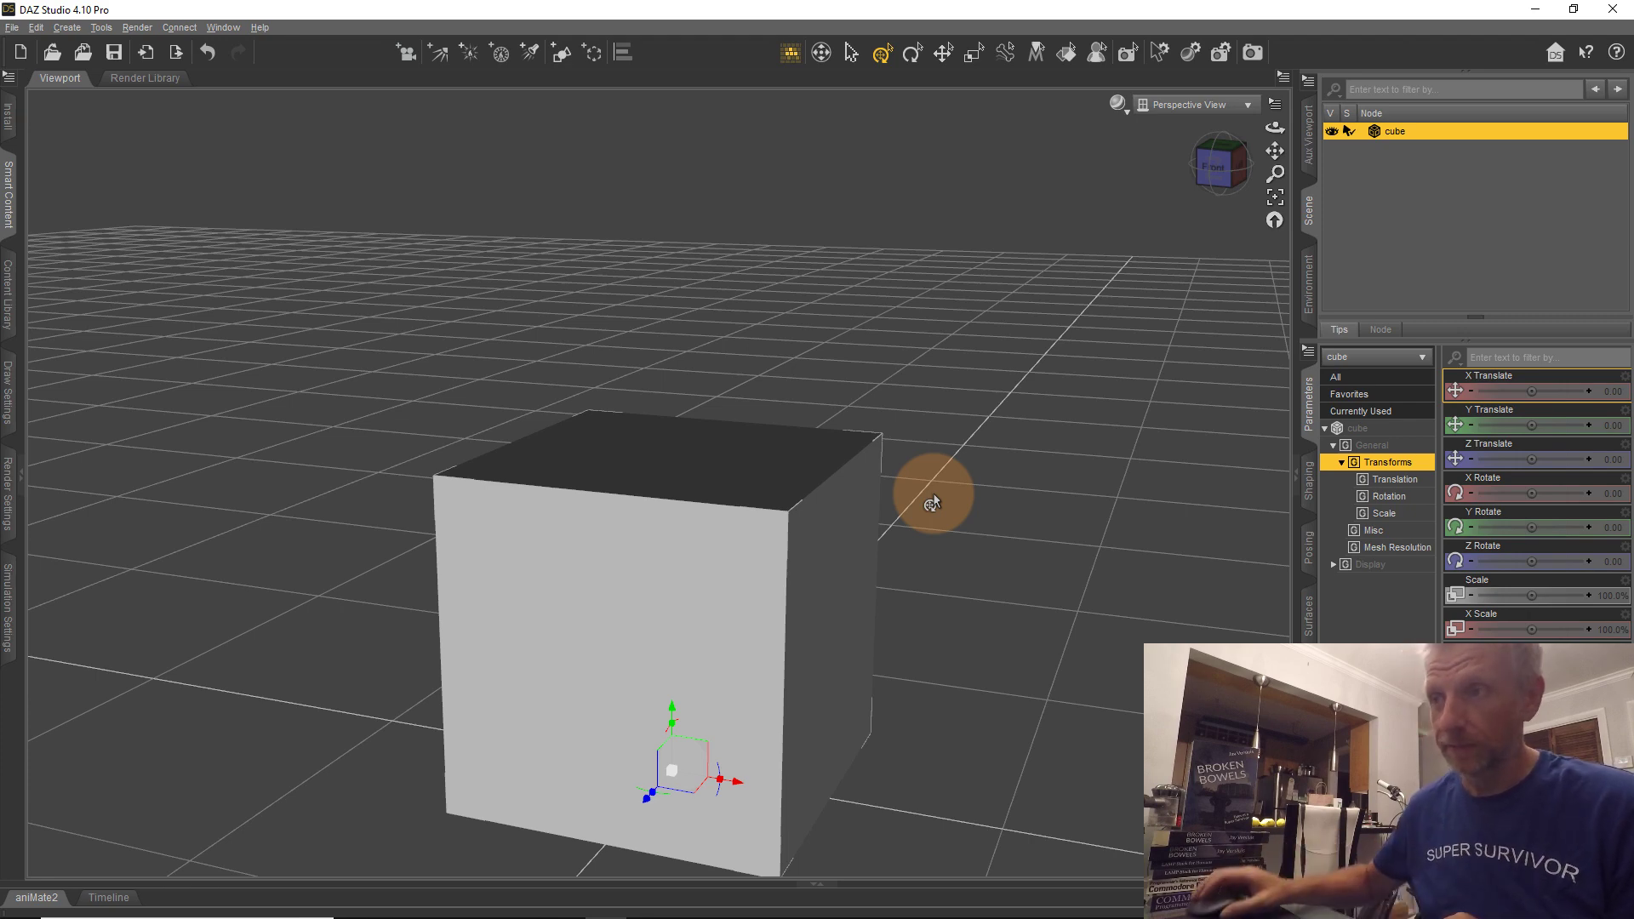
scroll(915, 562, up, 5)
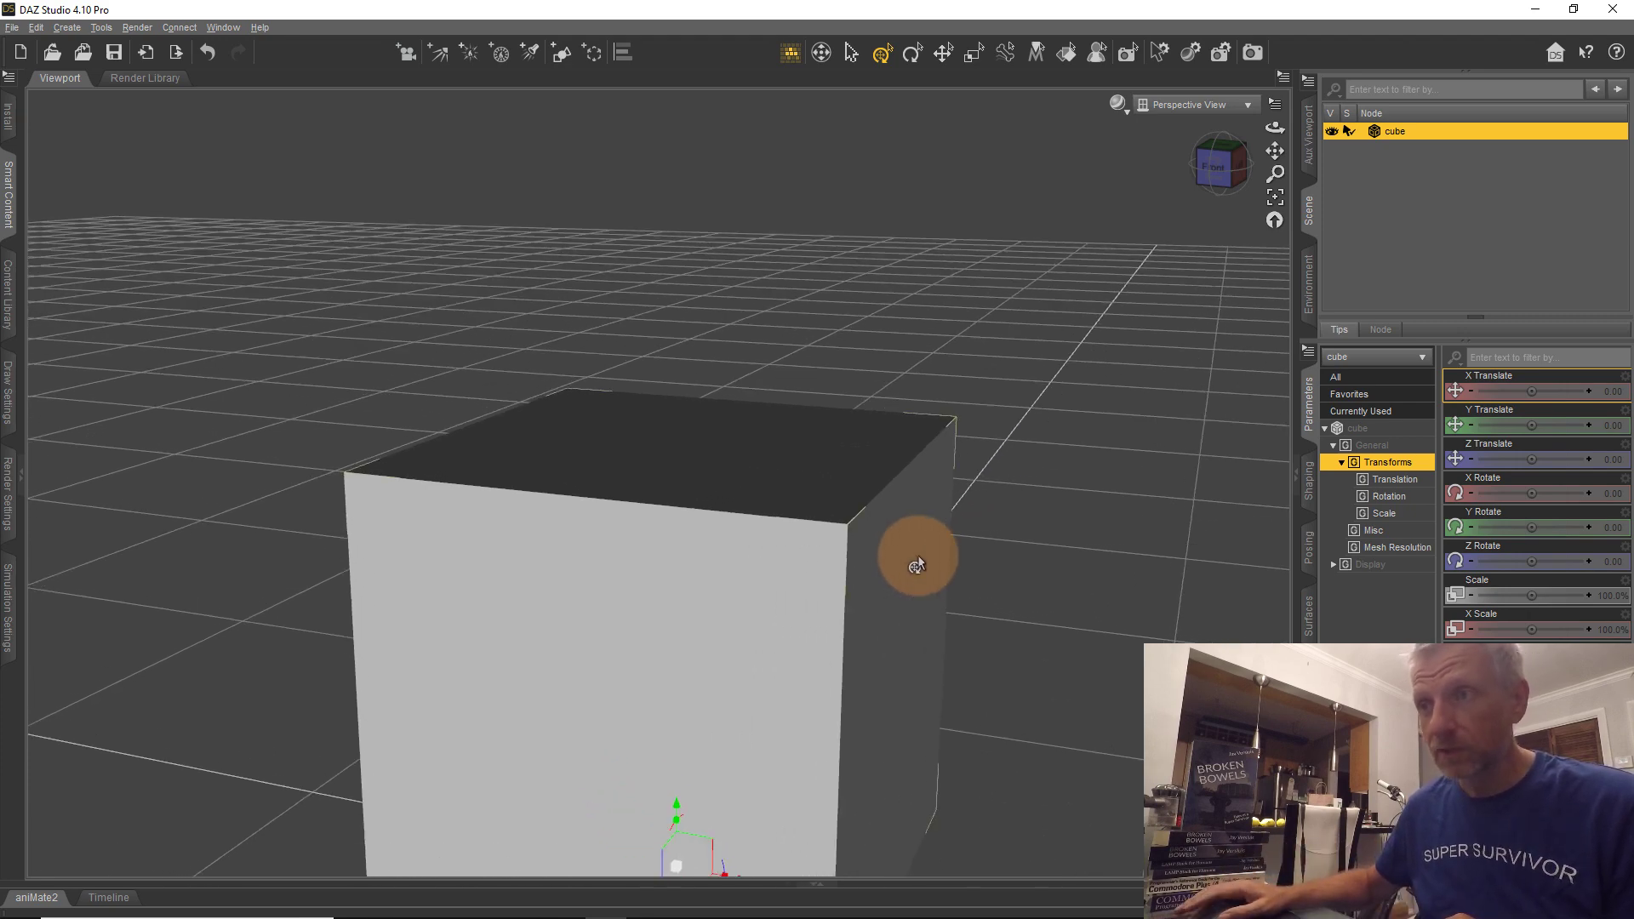
scroll(919, 563, down, 3)
scroll(929, 562, down, 4)
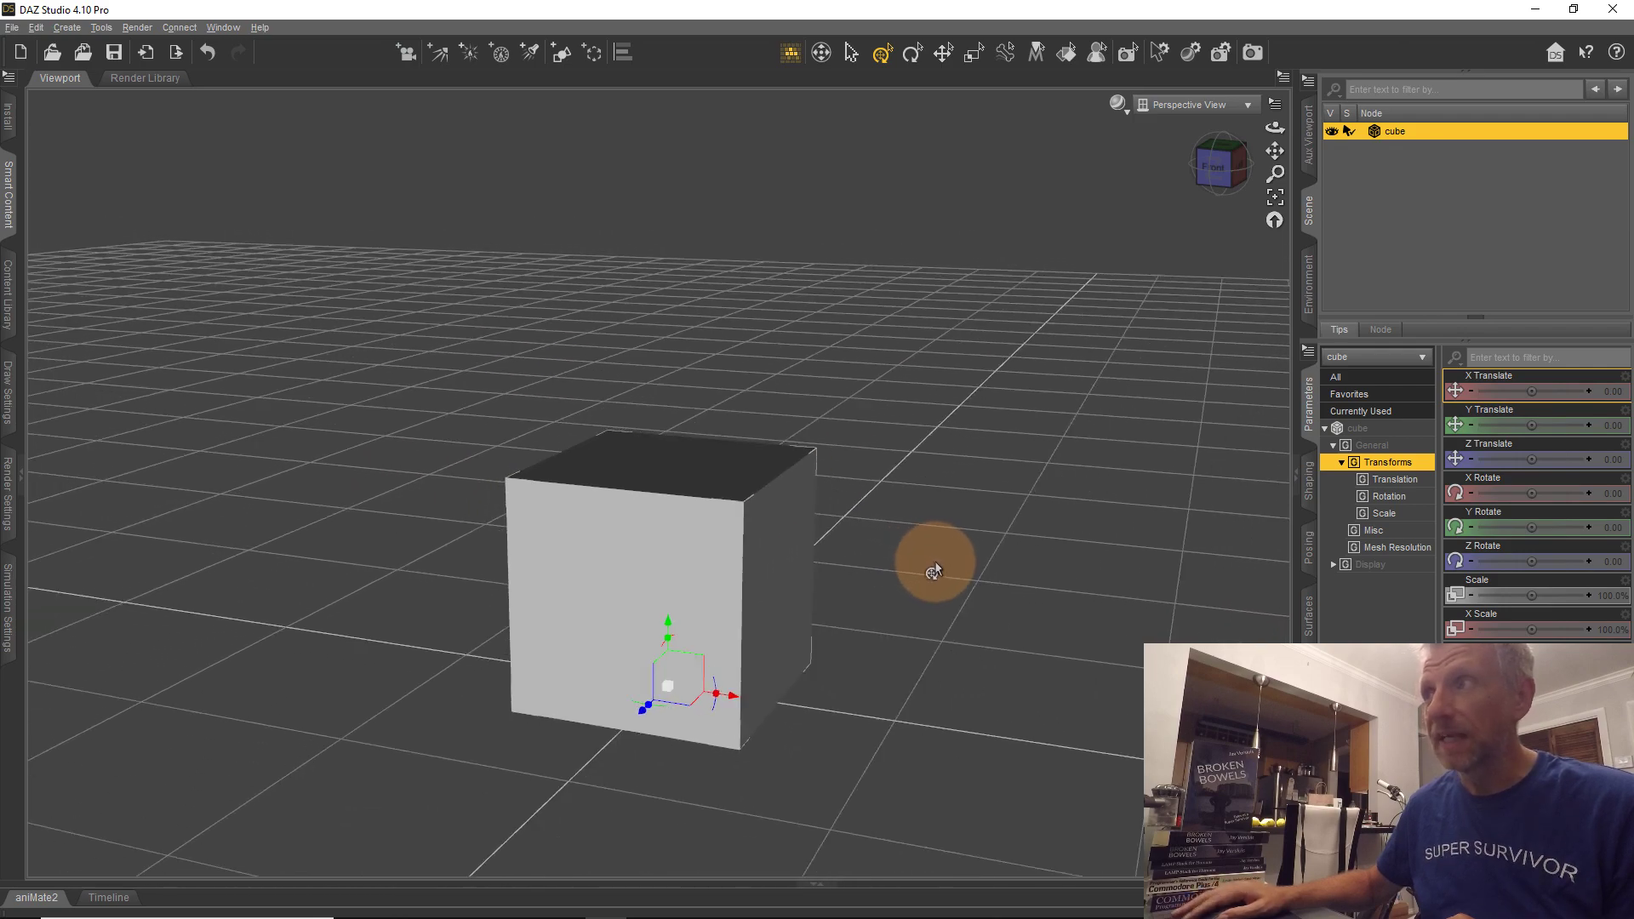
scroll(934, 560, up, 2)
scroll(936, 567, down, 3)
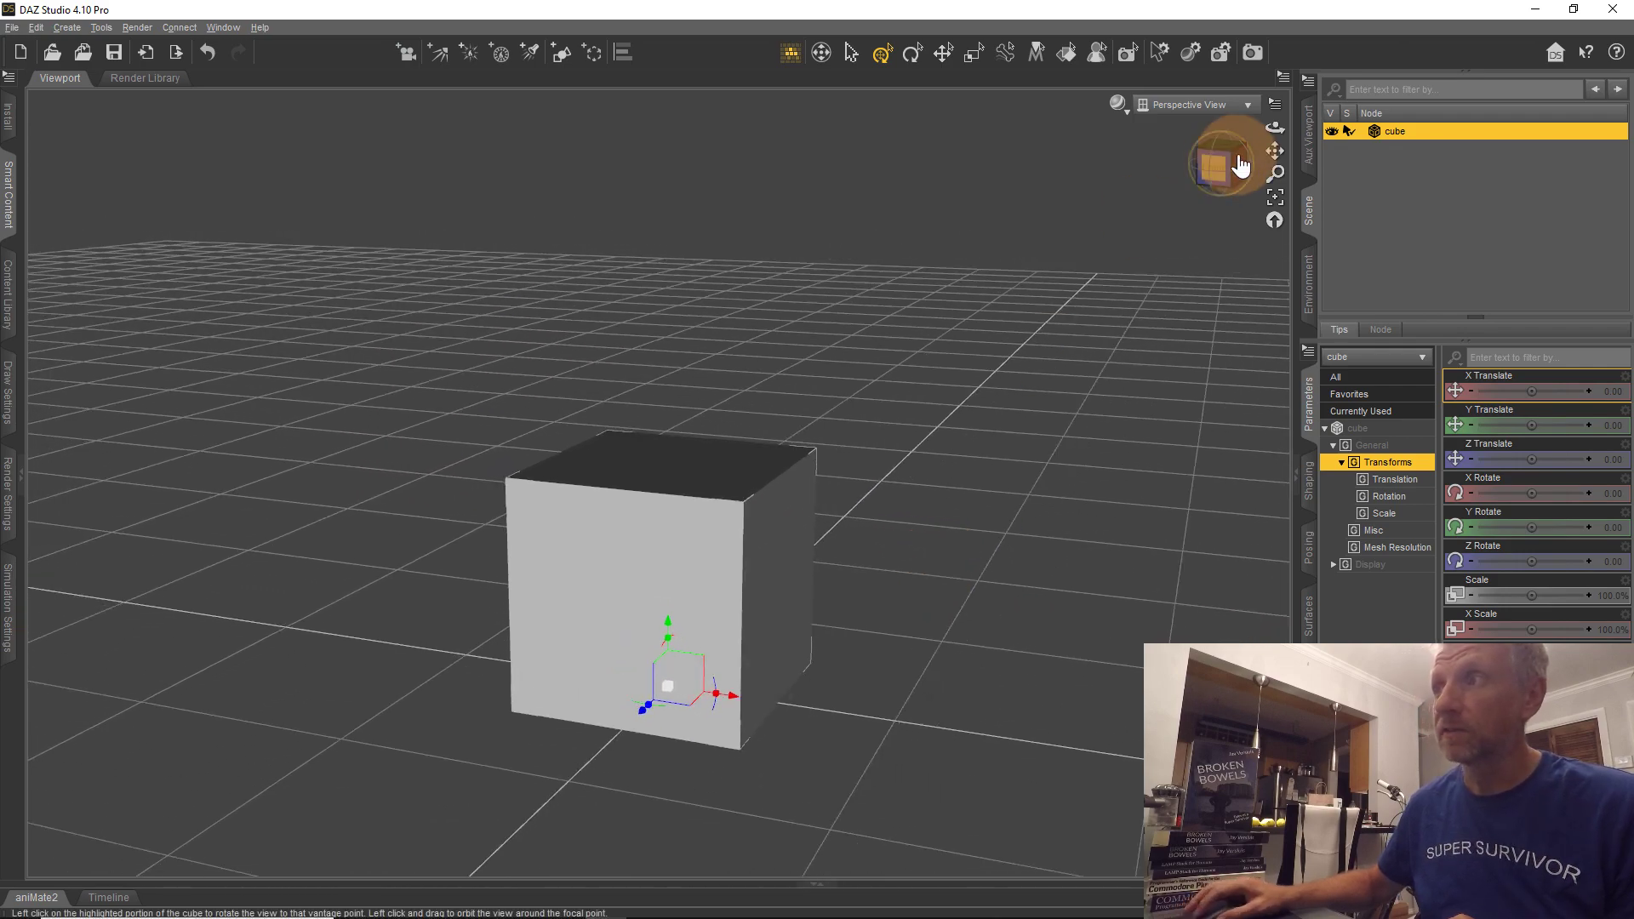
scroll(812, 485, up, 4)
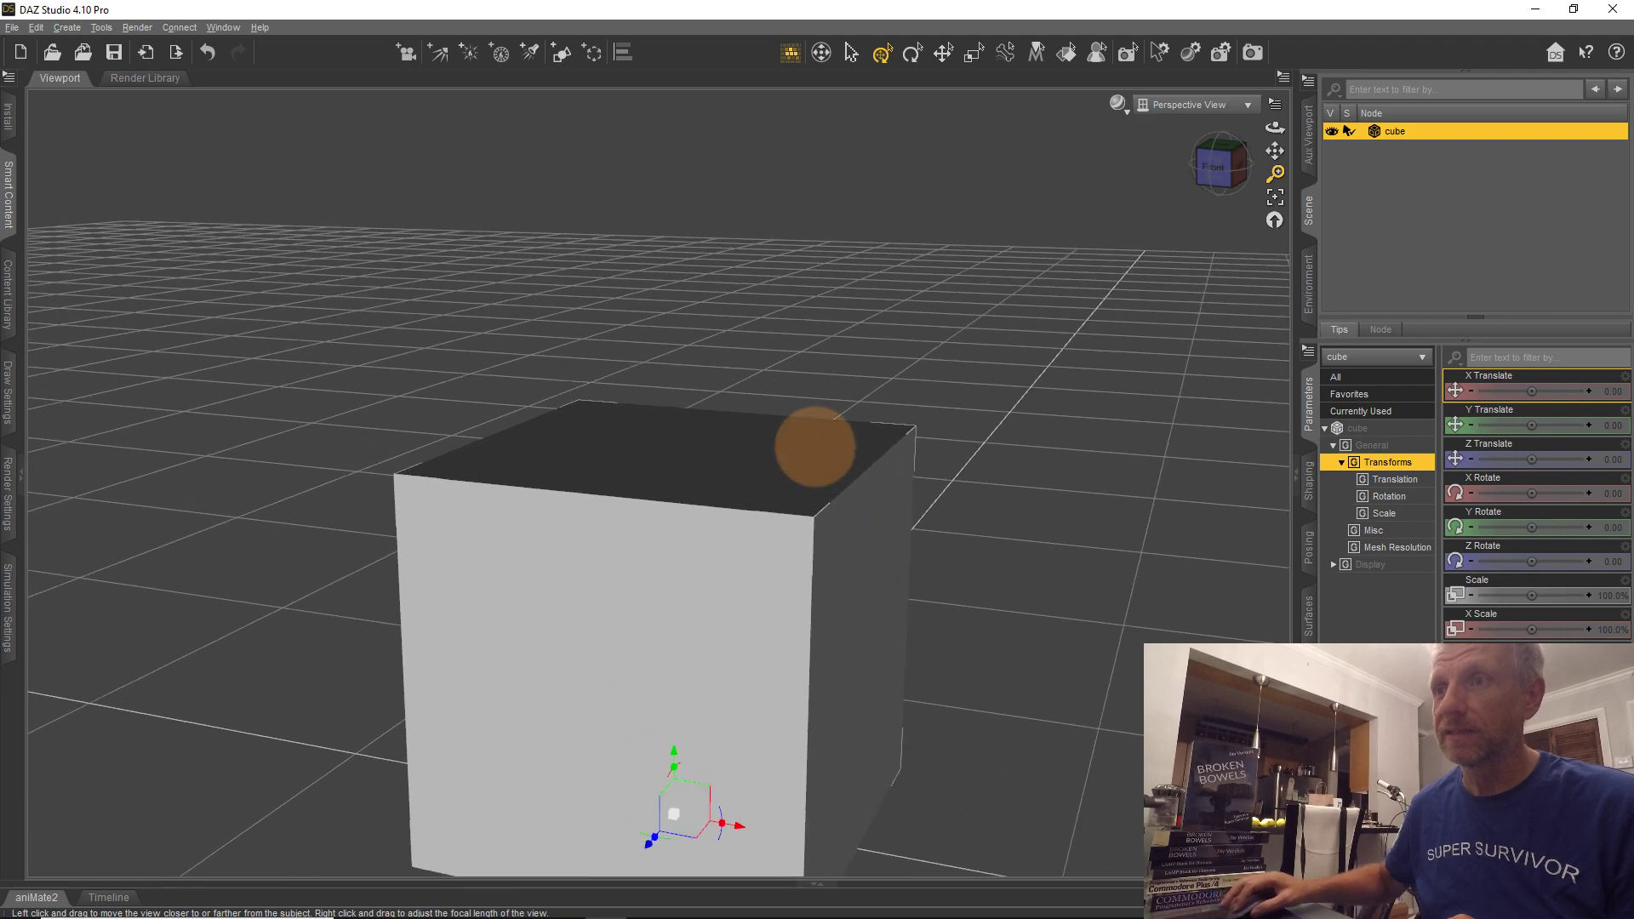
scroll(810, 452, down, 4)
scroll(809, 409, up, 2)
scroll(809, 314, down, 3)
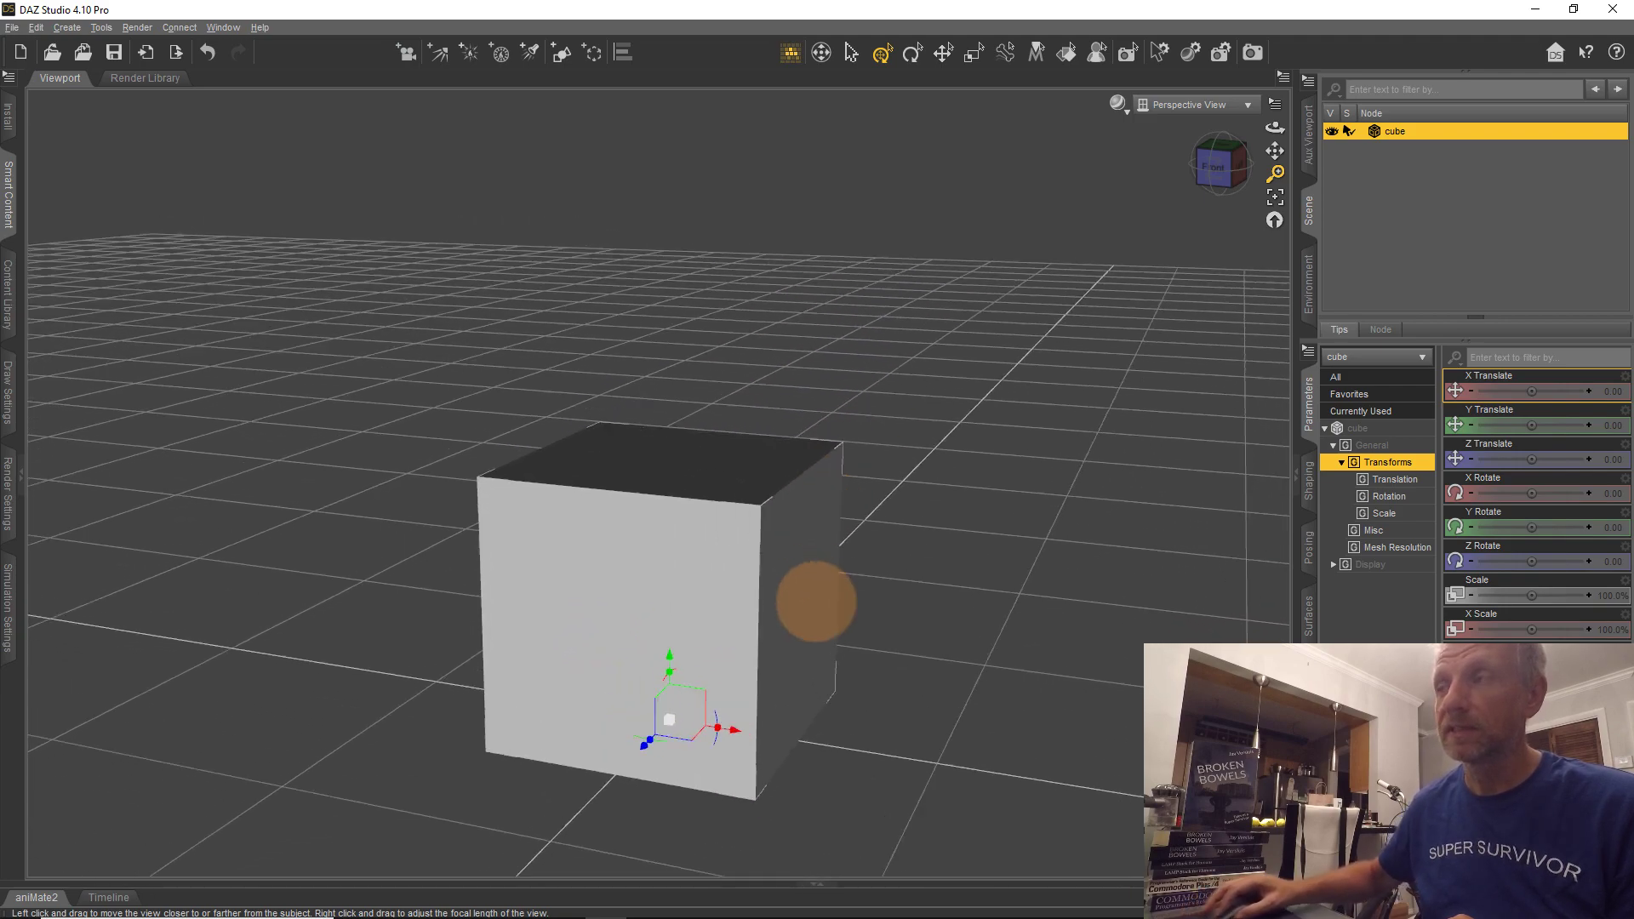
scroll(824, 390, up, 4)
scroll(815, 449, down, 1)
scroll(809, 477, up, 4)
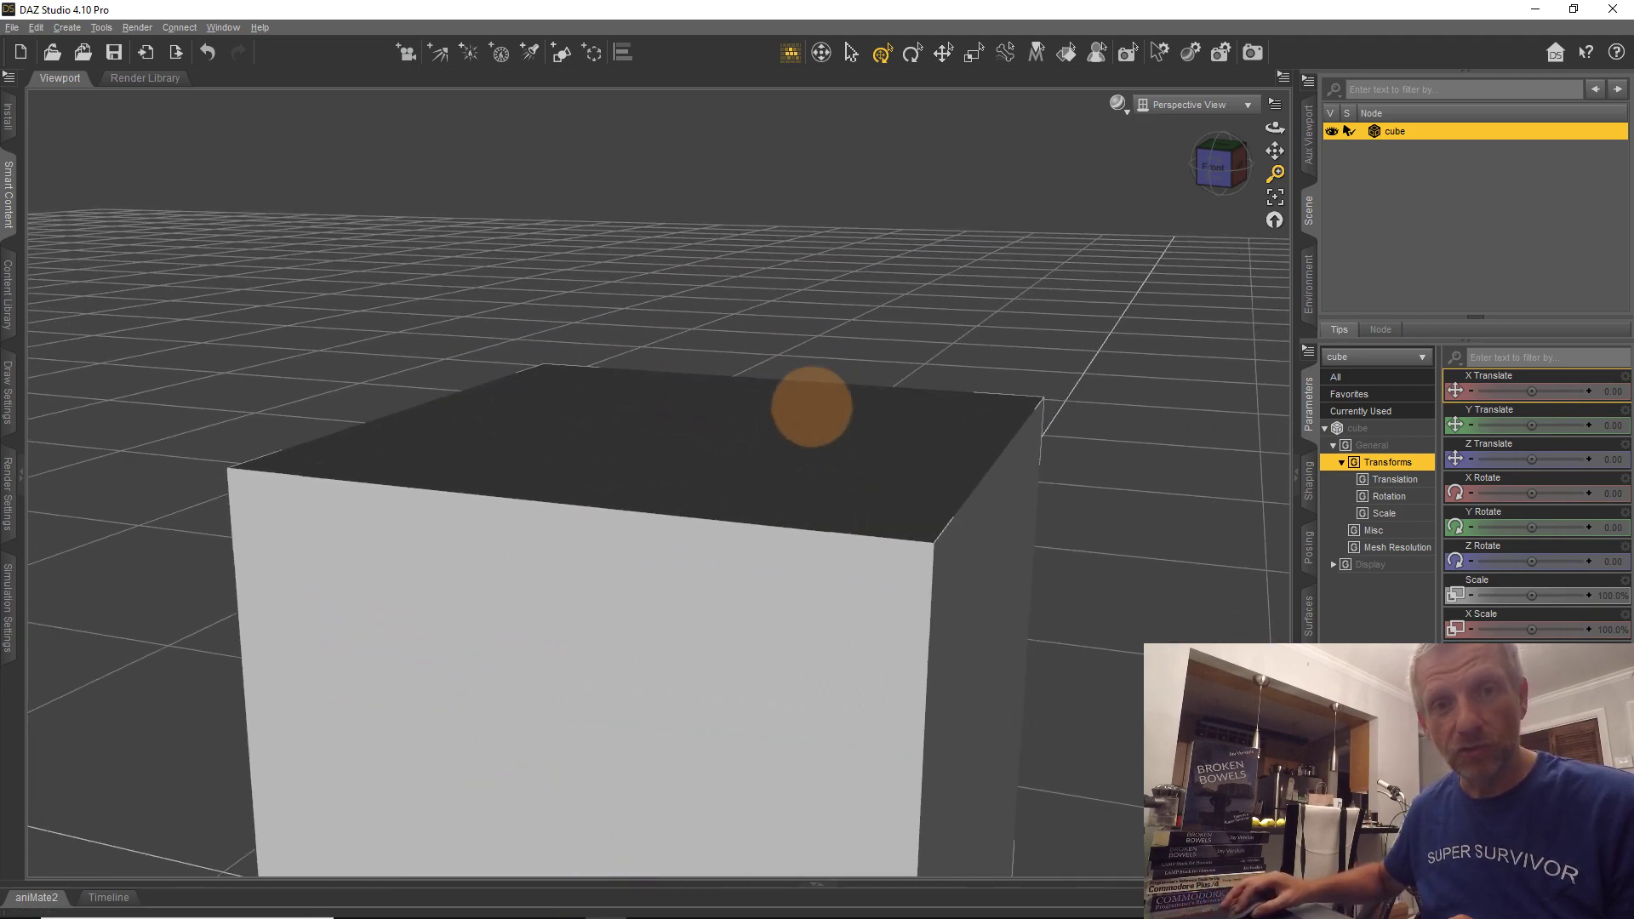
scroll(810, 405, down, 4)
scroll(809, 441, down, 1)
scroll(809, 519, up, 4)
scroll(817, 430, down, 3)
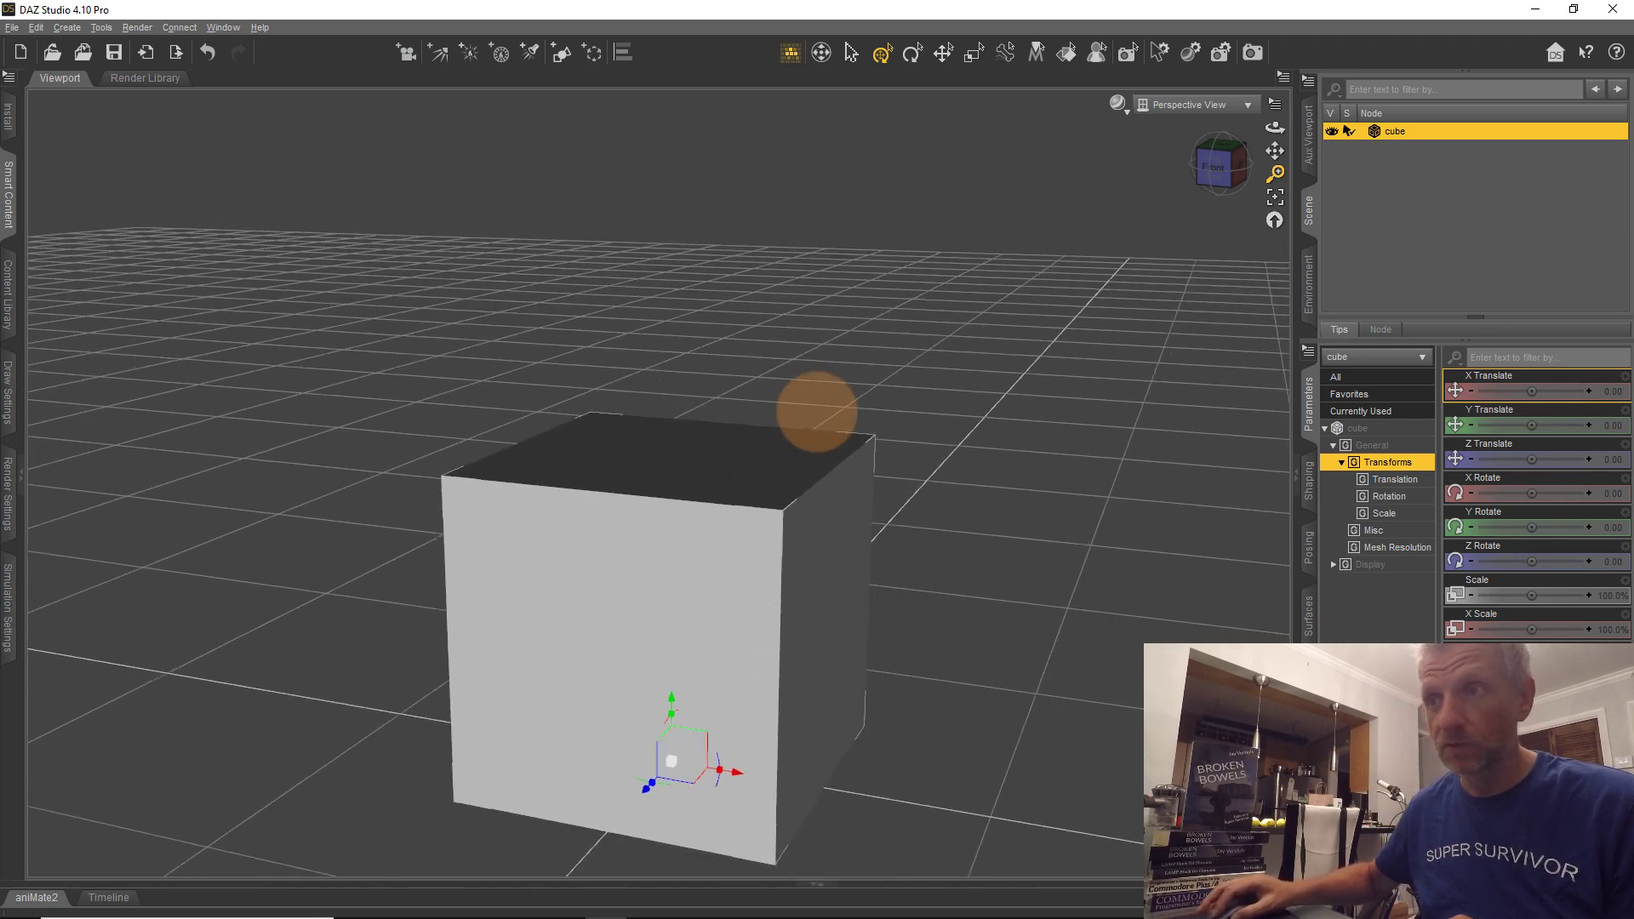
scroll(965, 451, down, 3)
scroll(955, 448, up, 4)
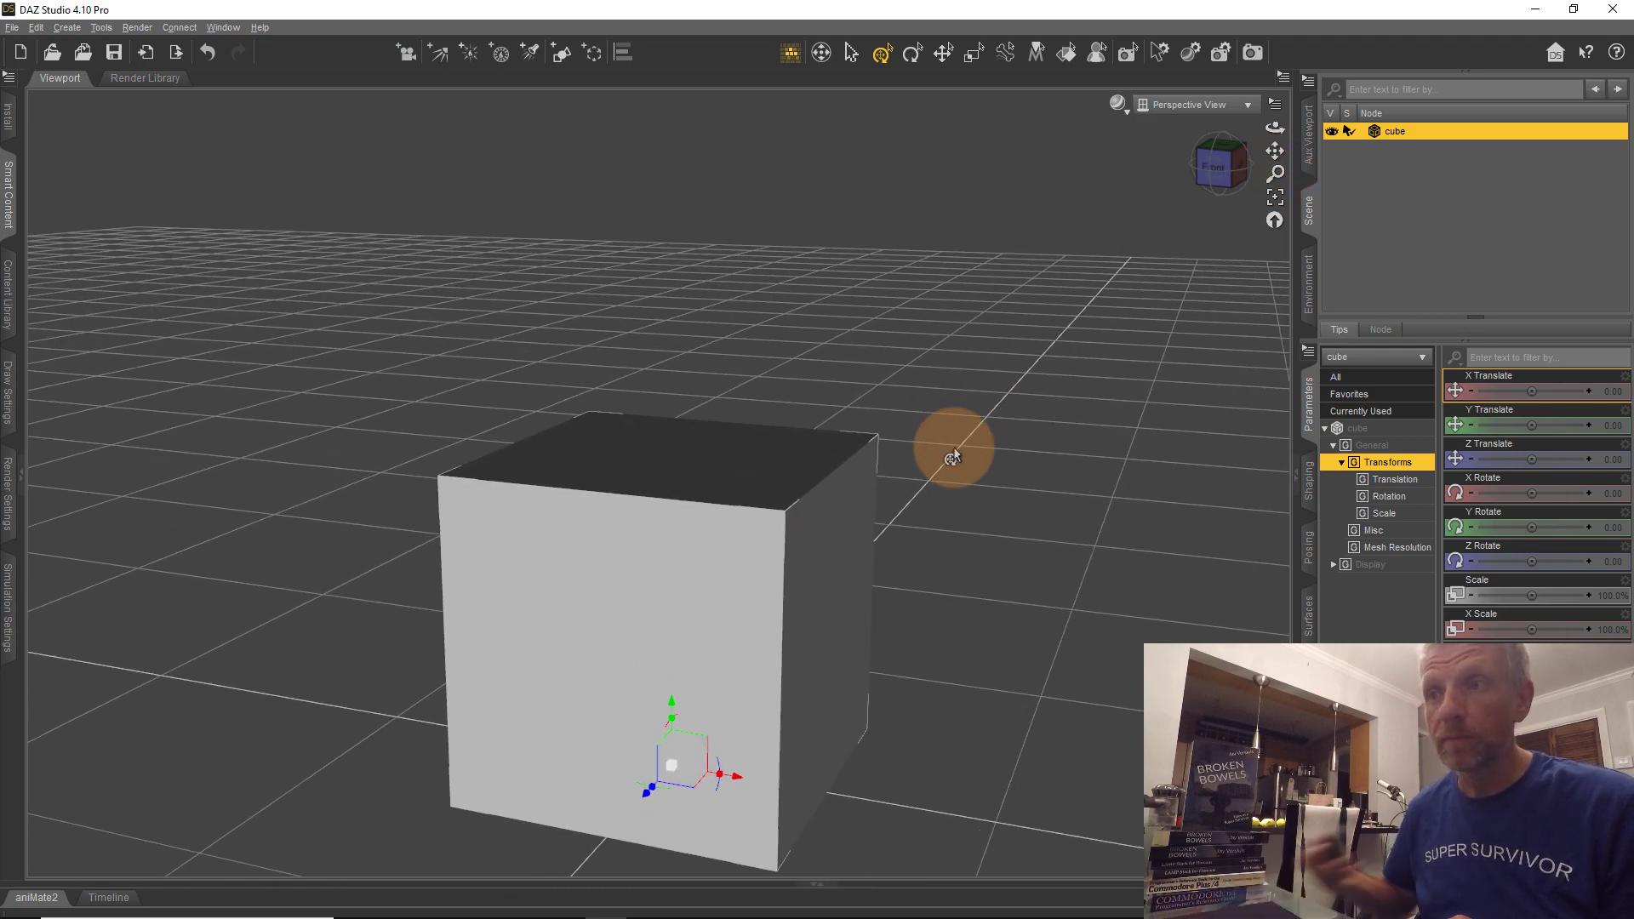
scroll(956, 451, down, 2)
scroll(951, 457, up, 1)
scroll(952, 457, down, 3)
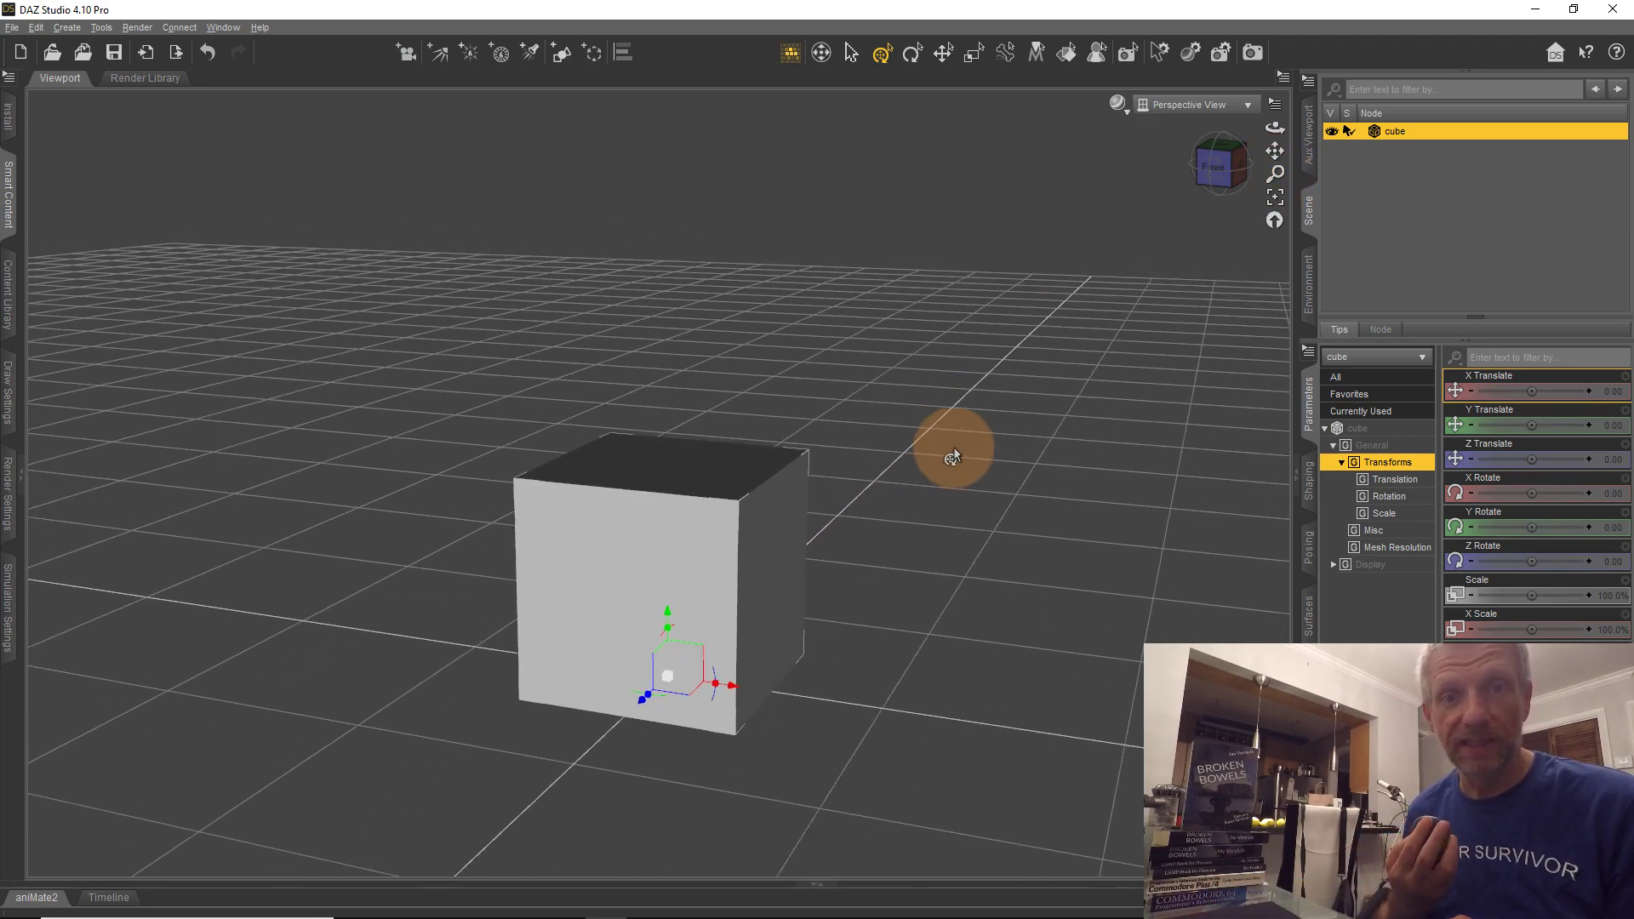
scroll(952, 457, up, 2)
scroll(951, 457, down, 2)
scroll(952, 457, up, 1)
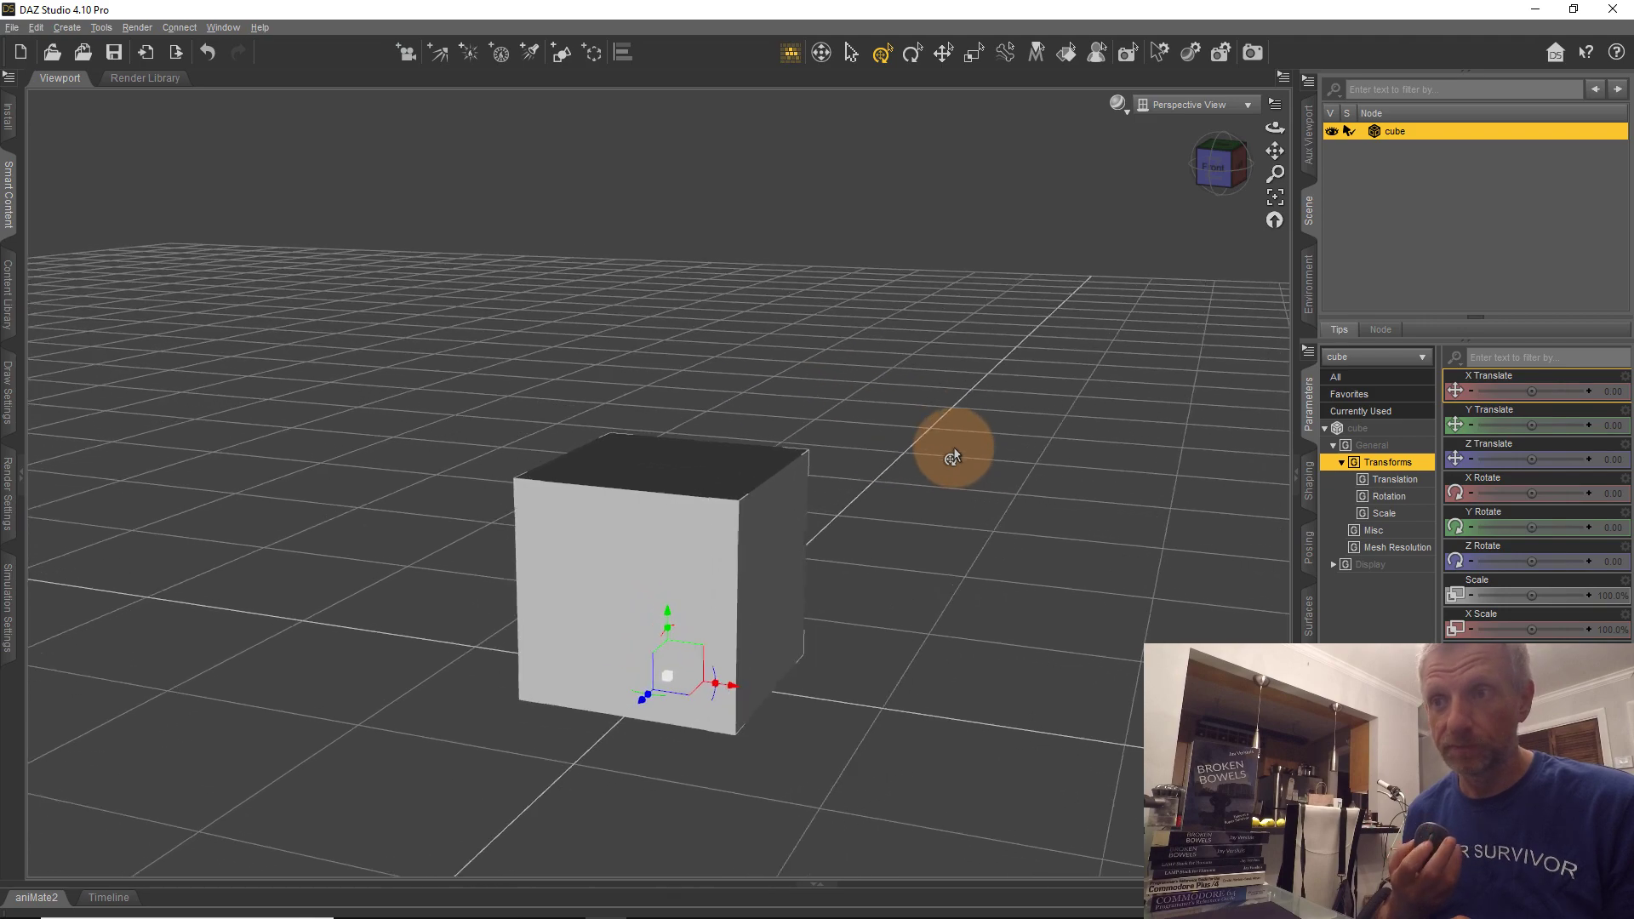
scroll(951, 457, down, 2)
scroll(951, 457, up, 1)
scroll(951, 457, up, 1)
scroll(951, 457, down, 1)
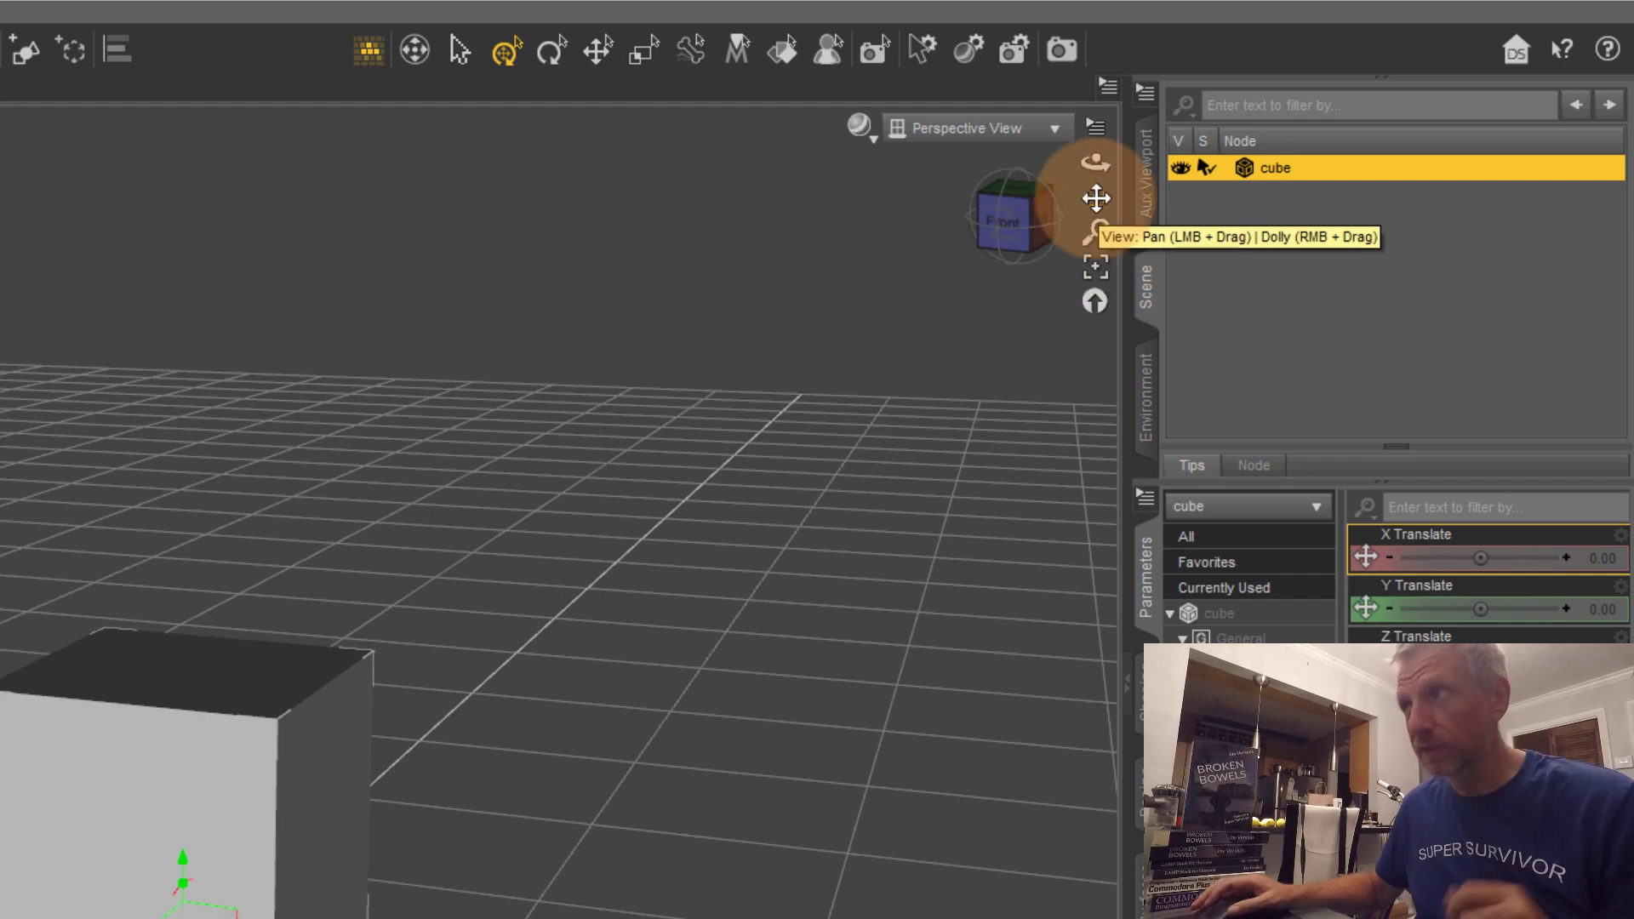
Pan the cube to centre, lower right, then left, and orbit the camera to lower the horizon
drag(1096, 198, 406, 644)
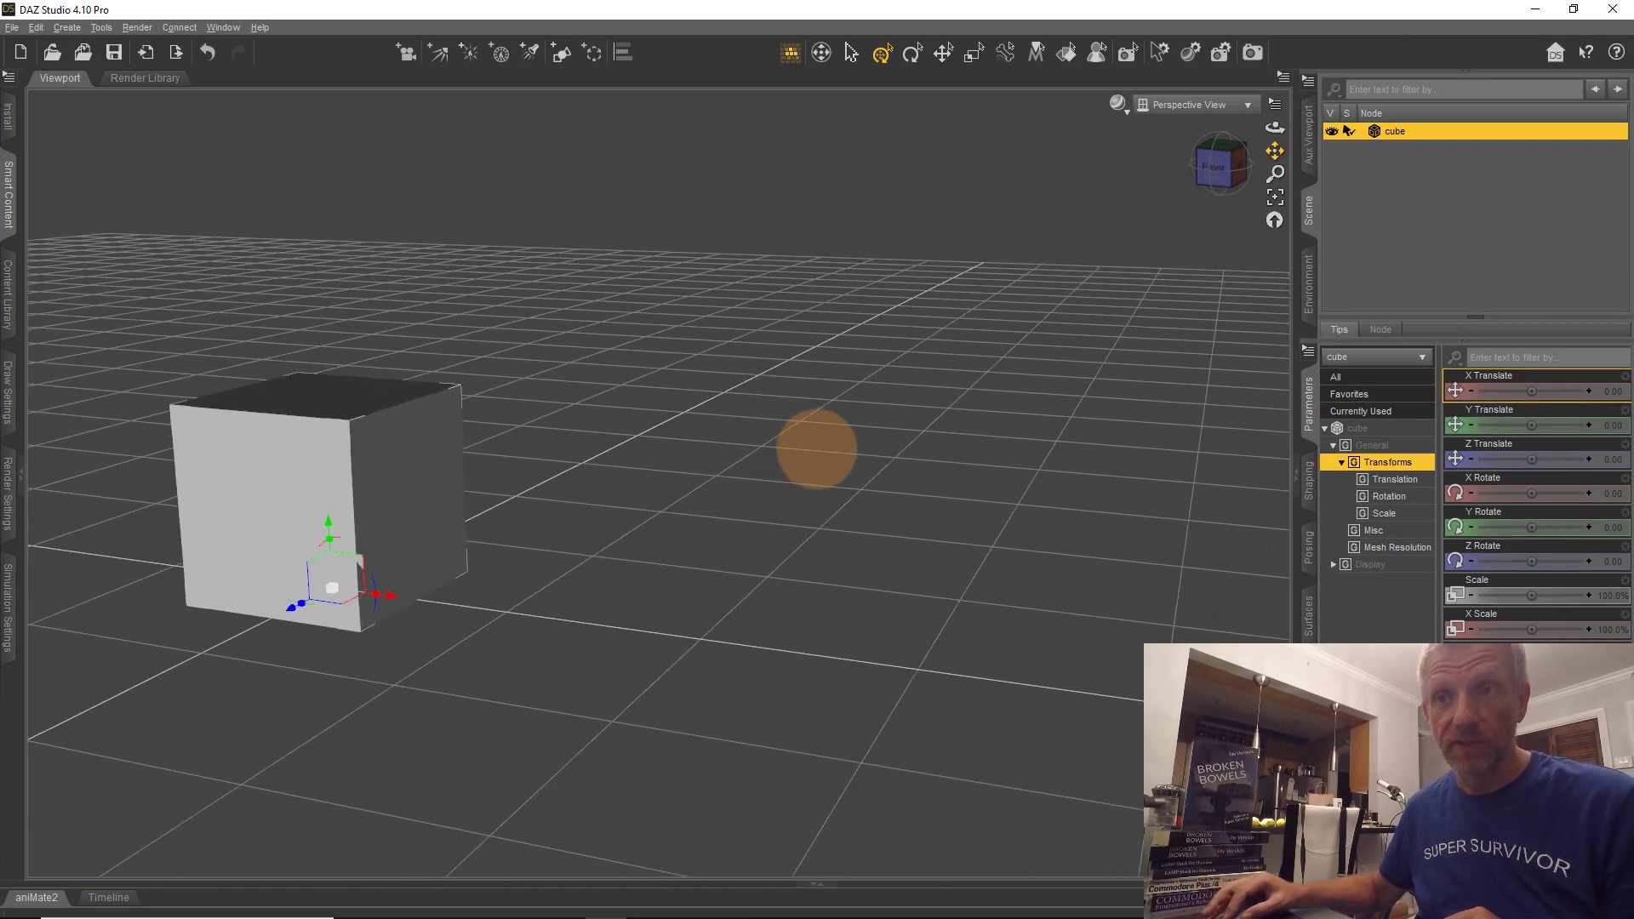
drag(816, 449, 699, 421)
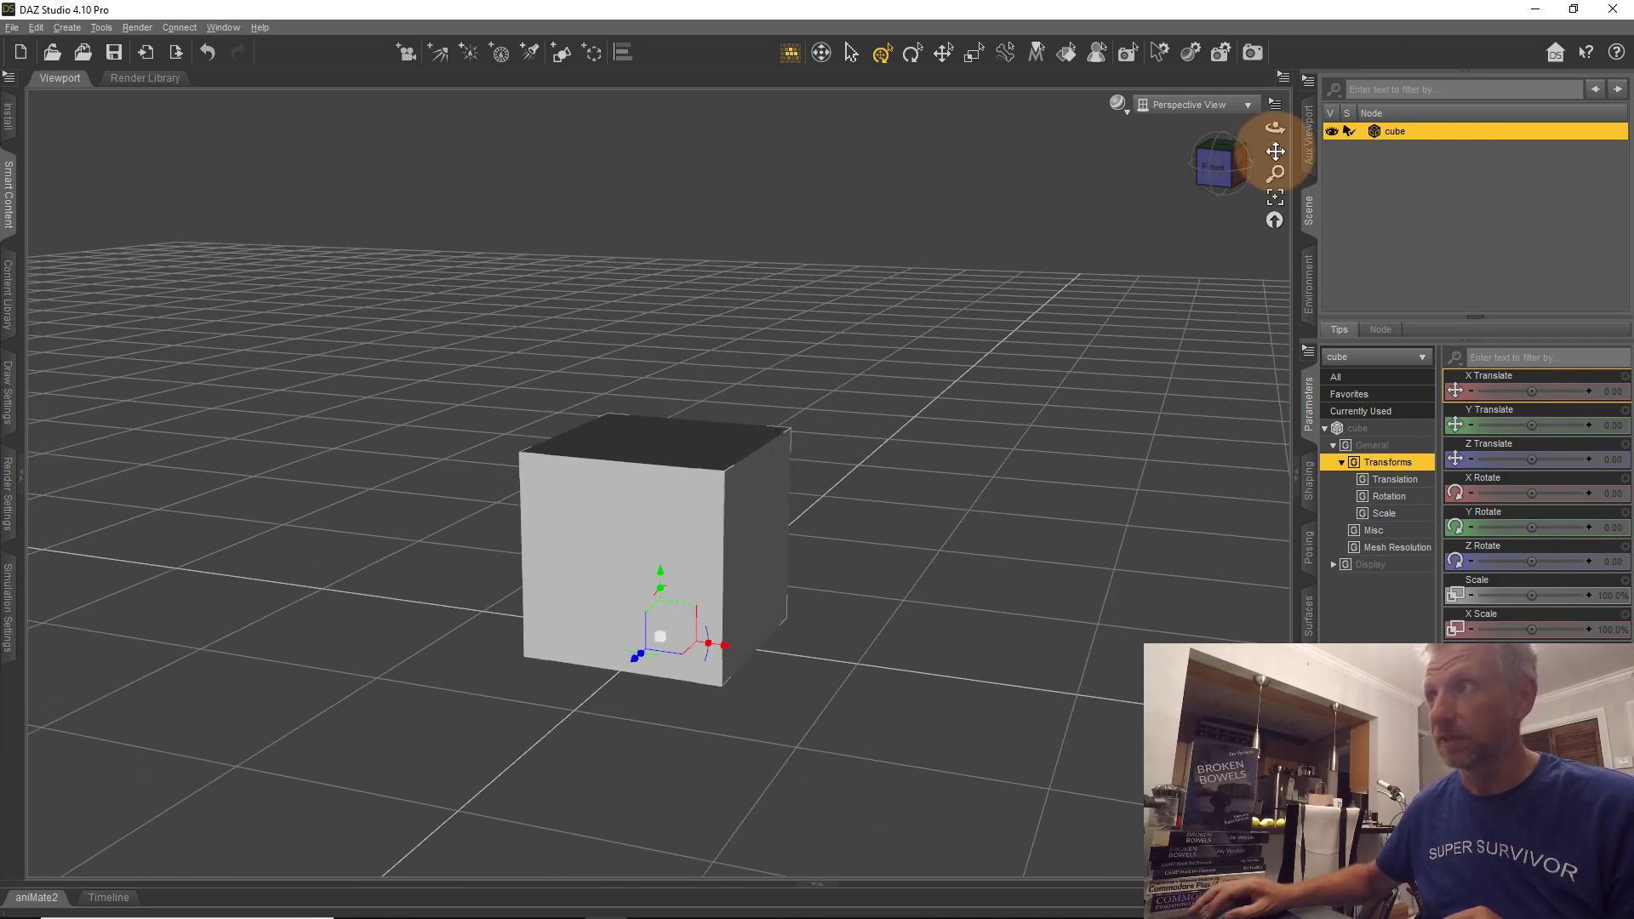
drag(1275, 149, 816, 452)
drag(1275, 151, 813, 452)
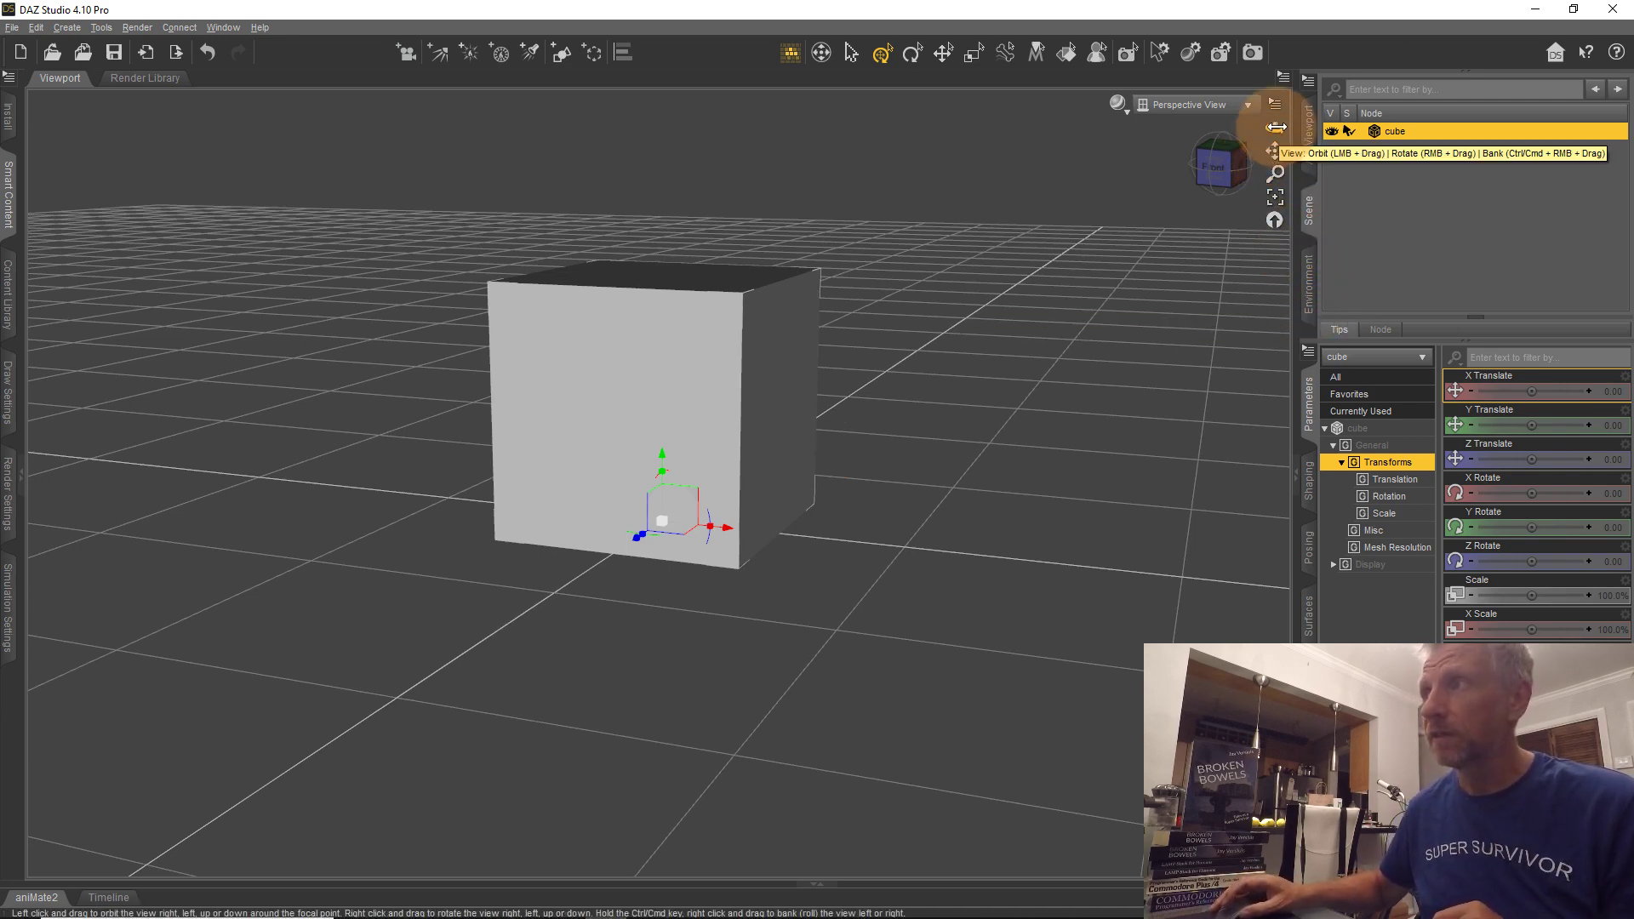
drag(1276, 126, 1276, 128)
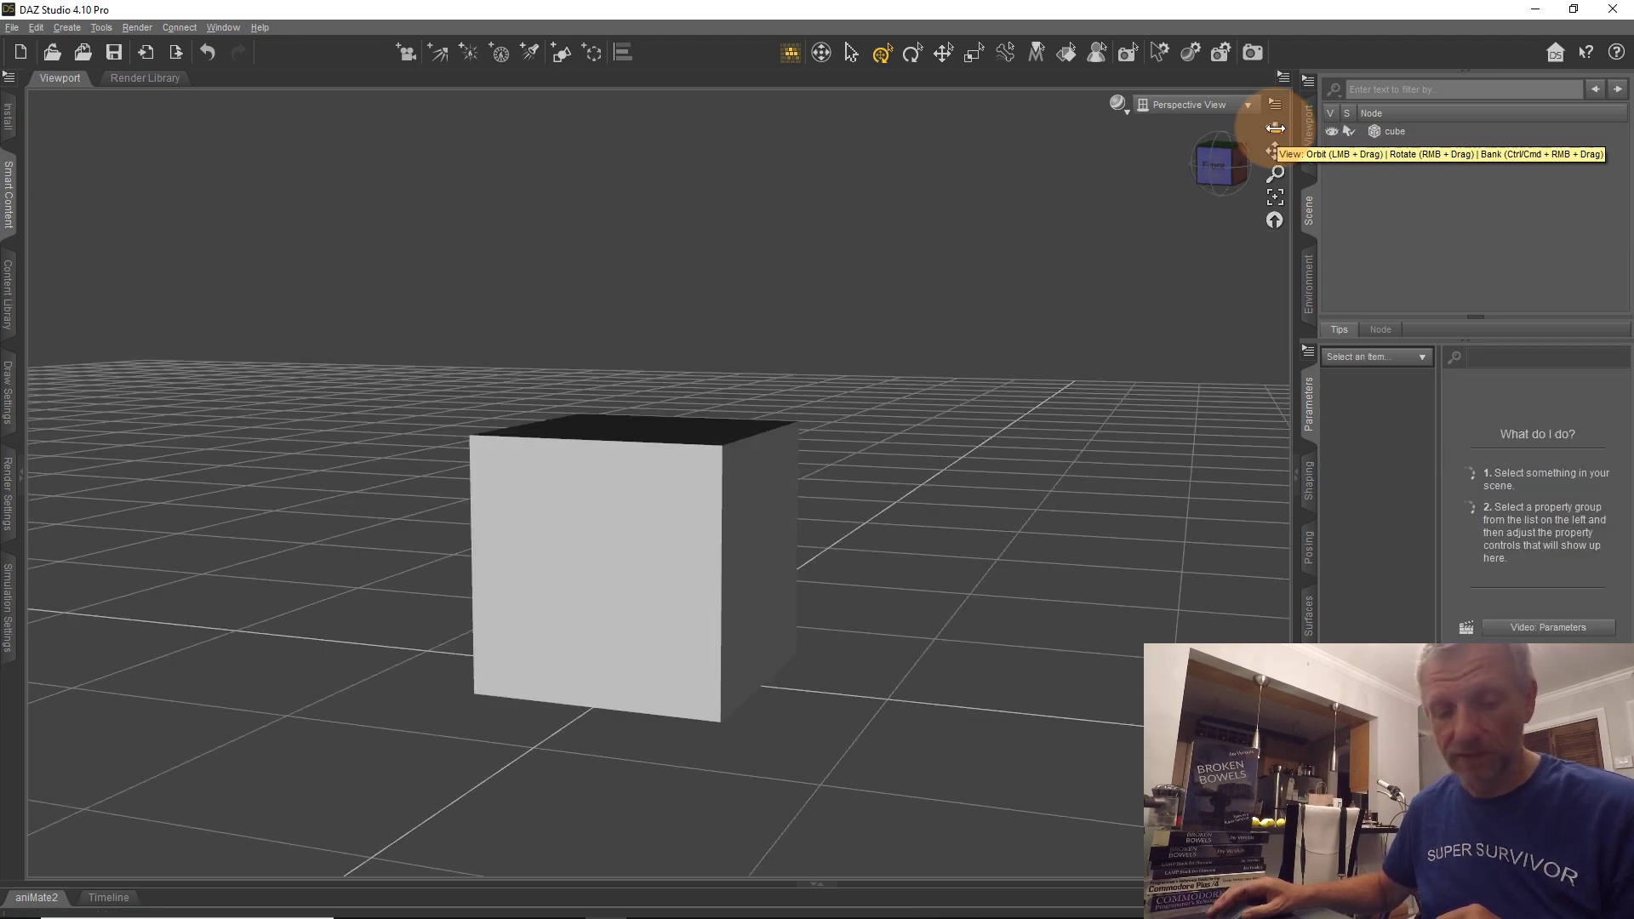
mouse_move(809, 448)
mouse_down()
mouse_move(824, 452)
mouse_move(809, 452)
mouse_up()
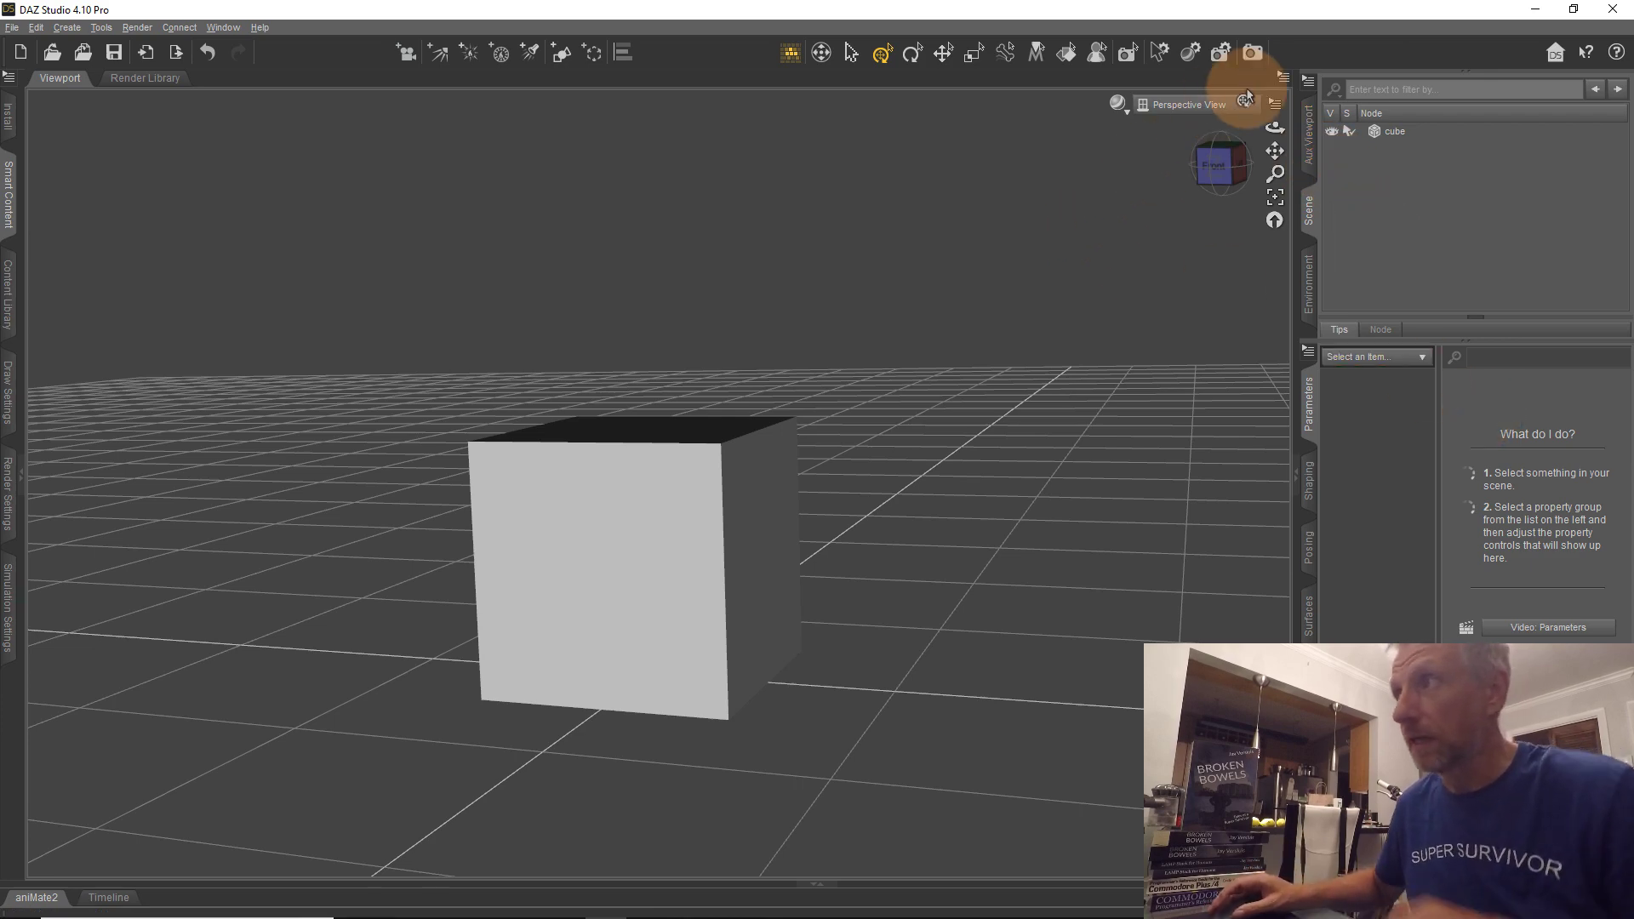
Orbit steeply around the cube, then reset to the default view and zoom out slightly
drag(1273, 130, 1065, 384)
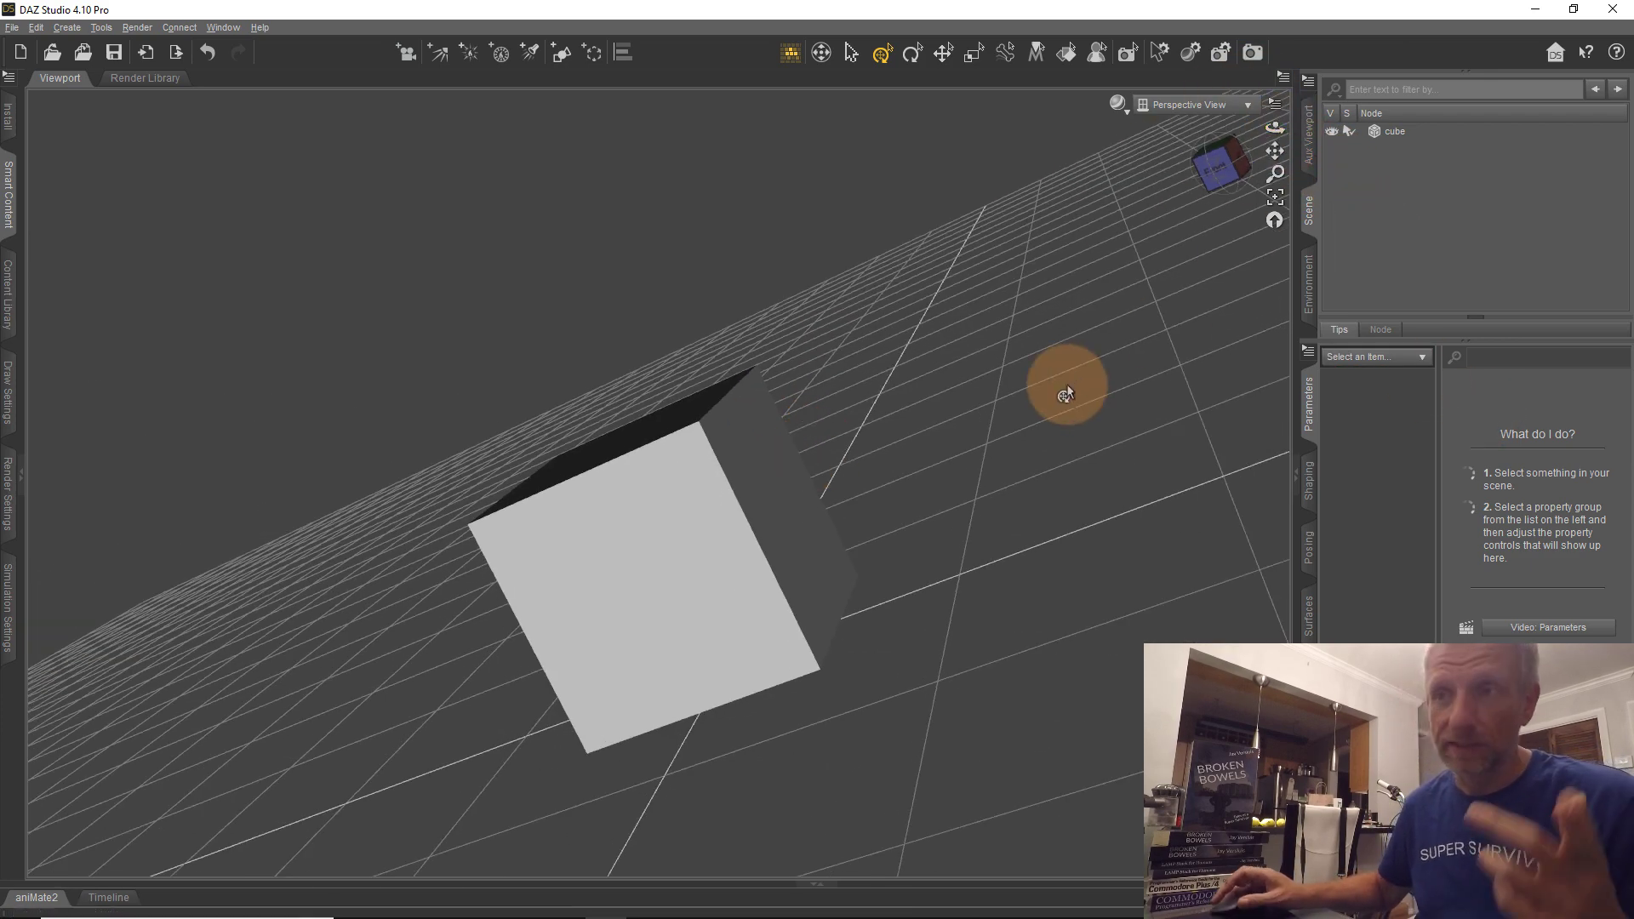
drag(847, 499, 917, 507)
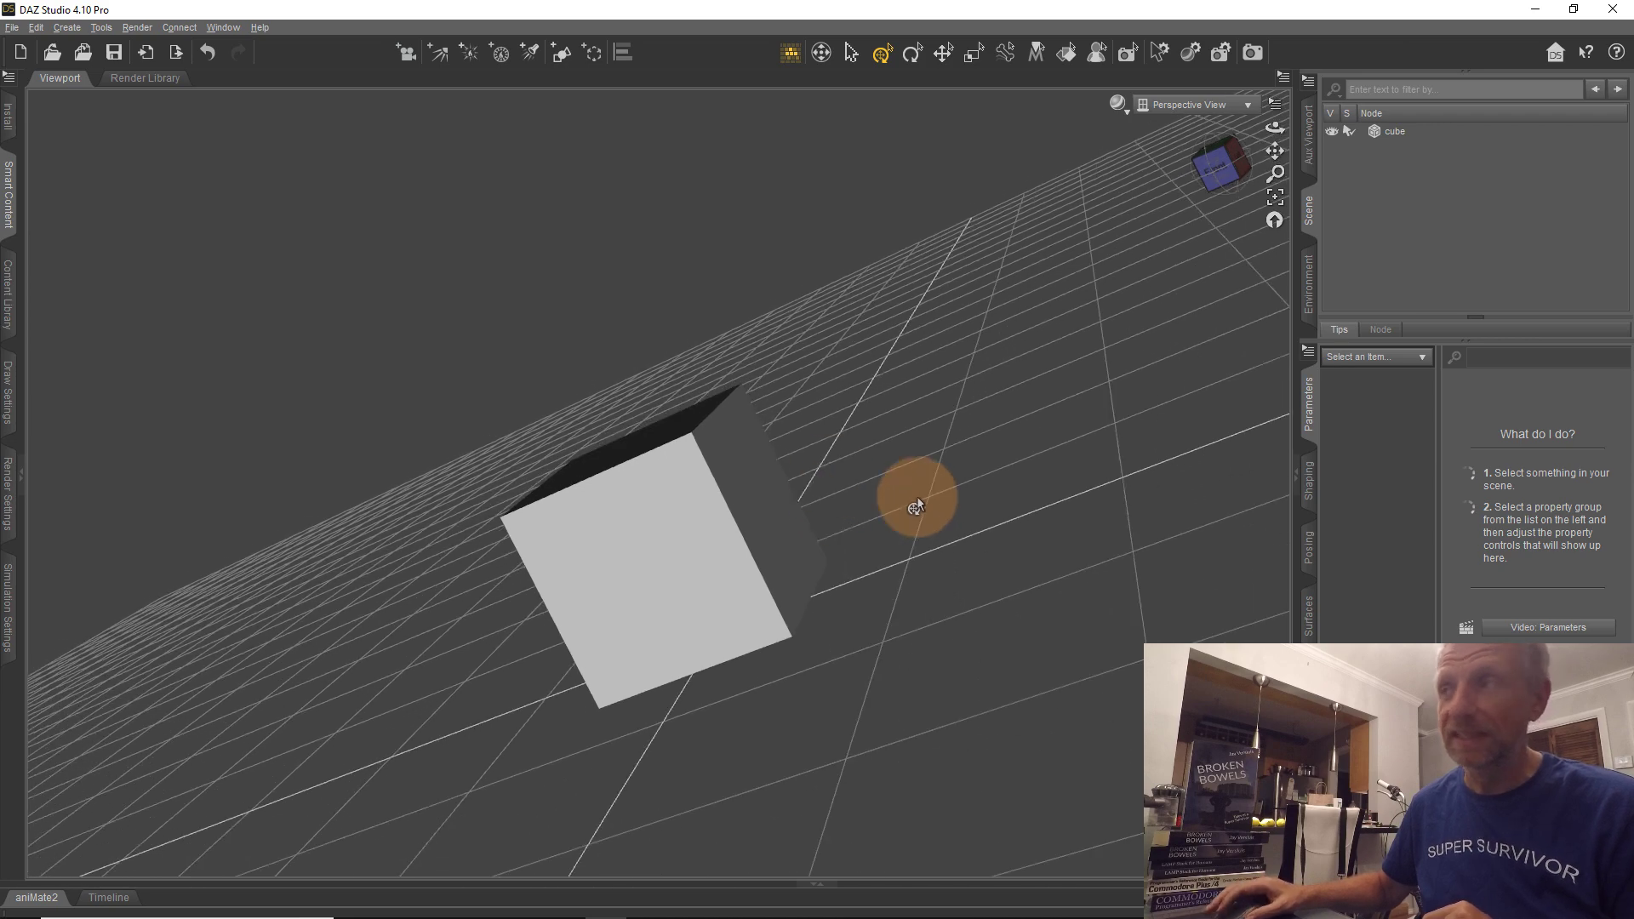
click(1275, 220)
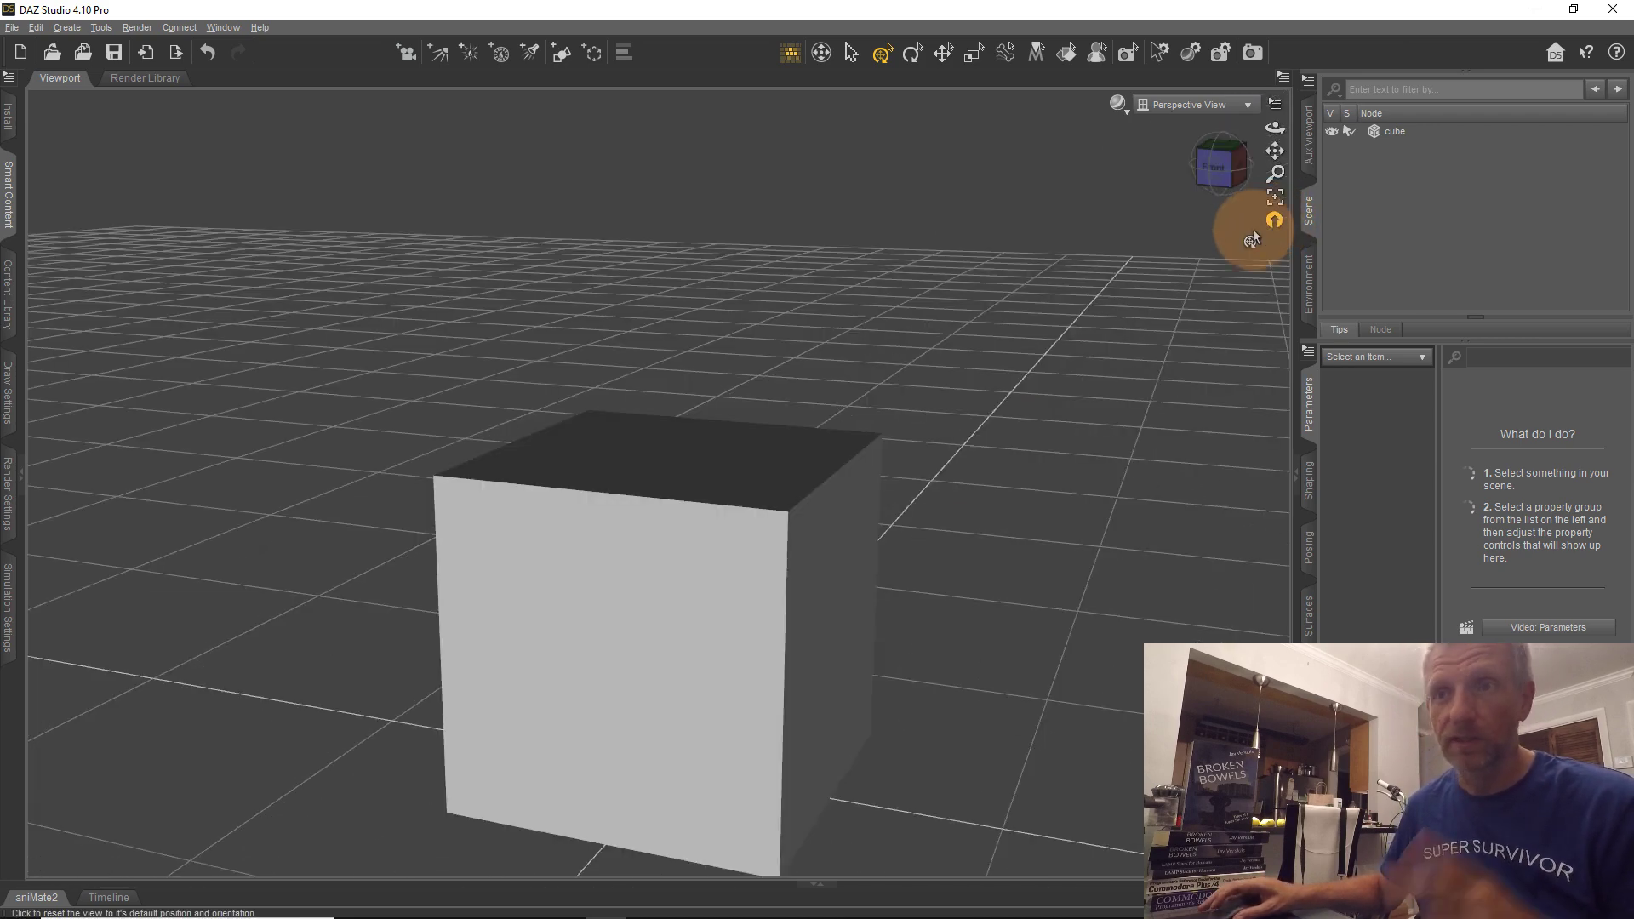
scroll(1052, 370, down, 6)
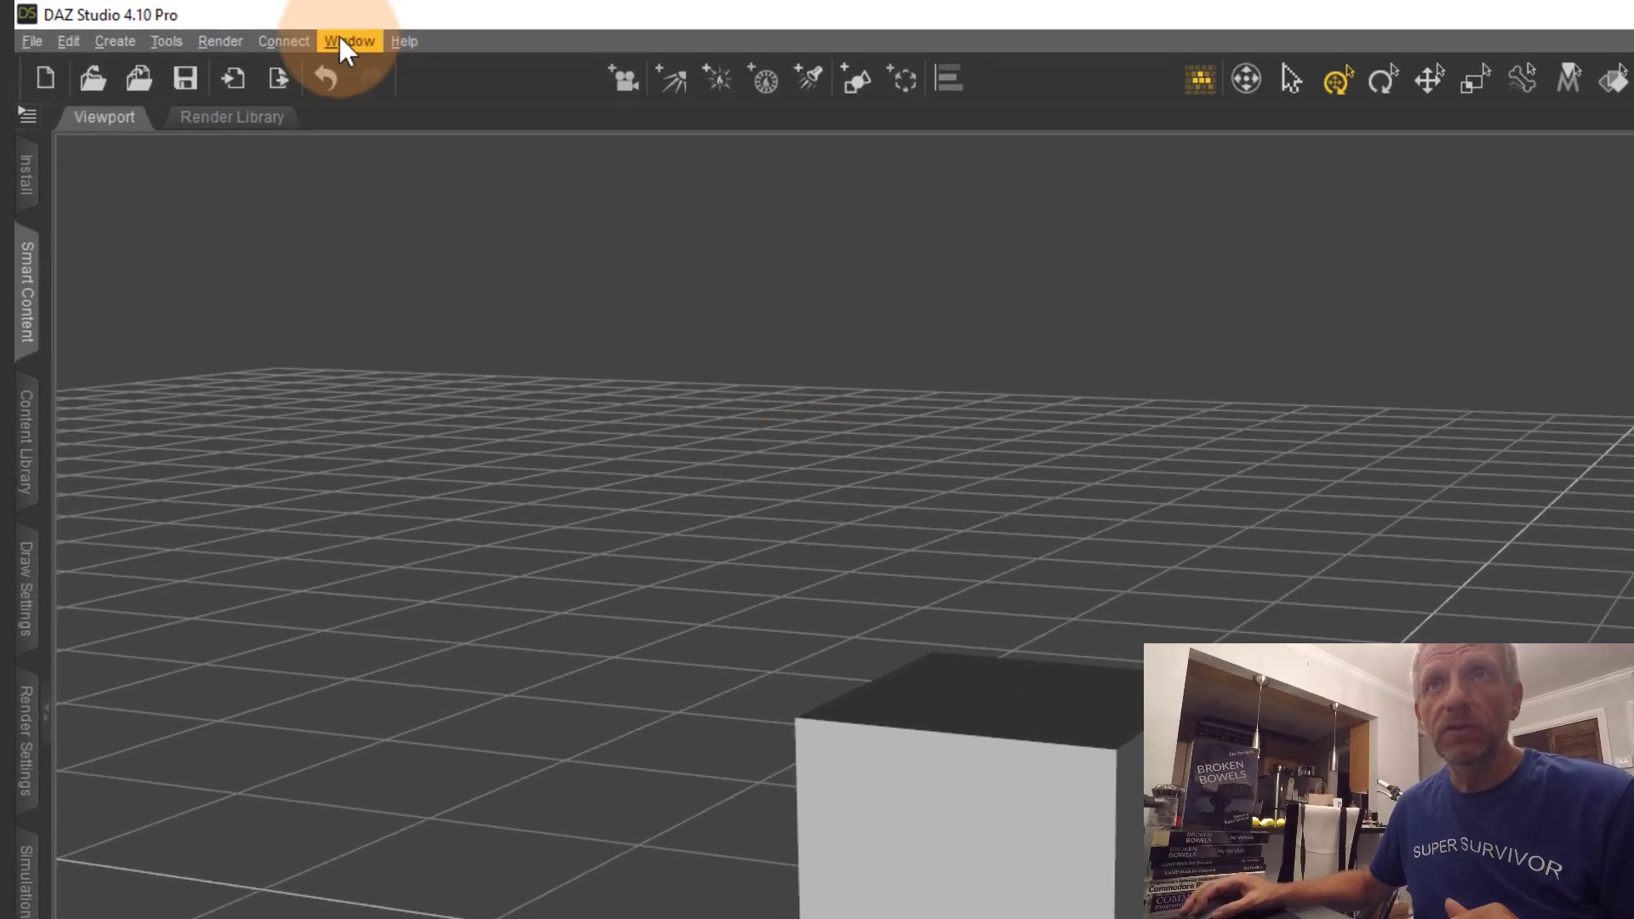
Open the Customize DAZ Studio dialog from Window > Workspace > Customize
click(216, 25)
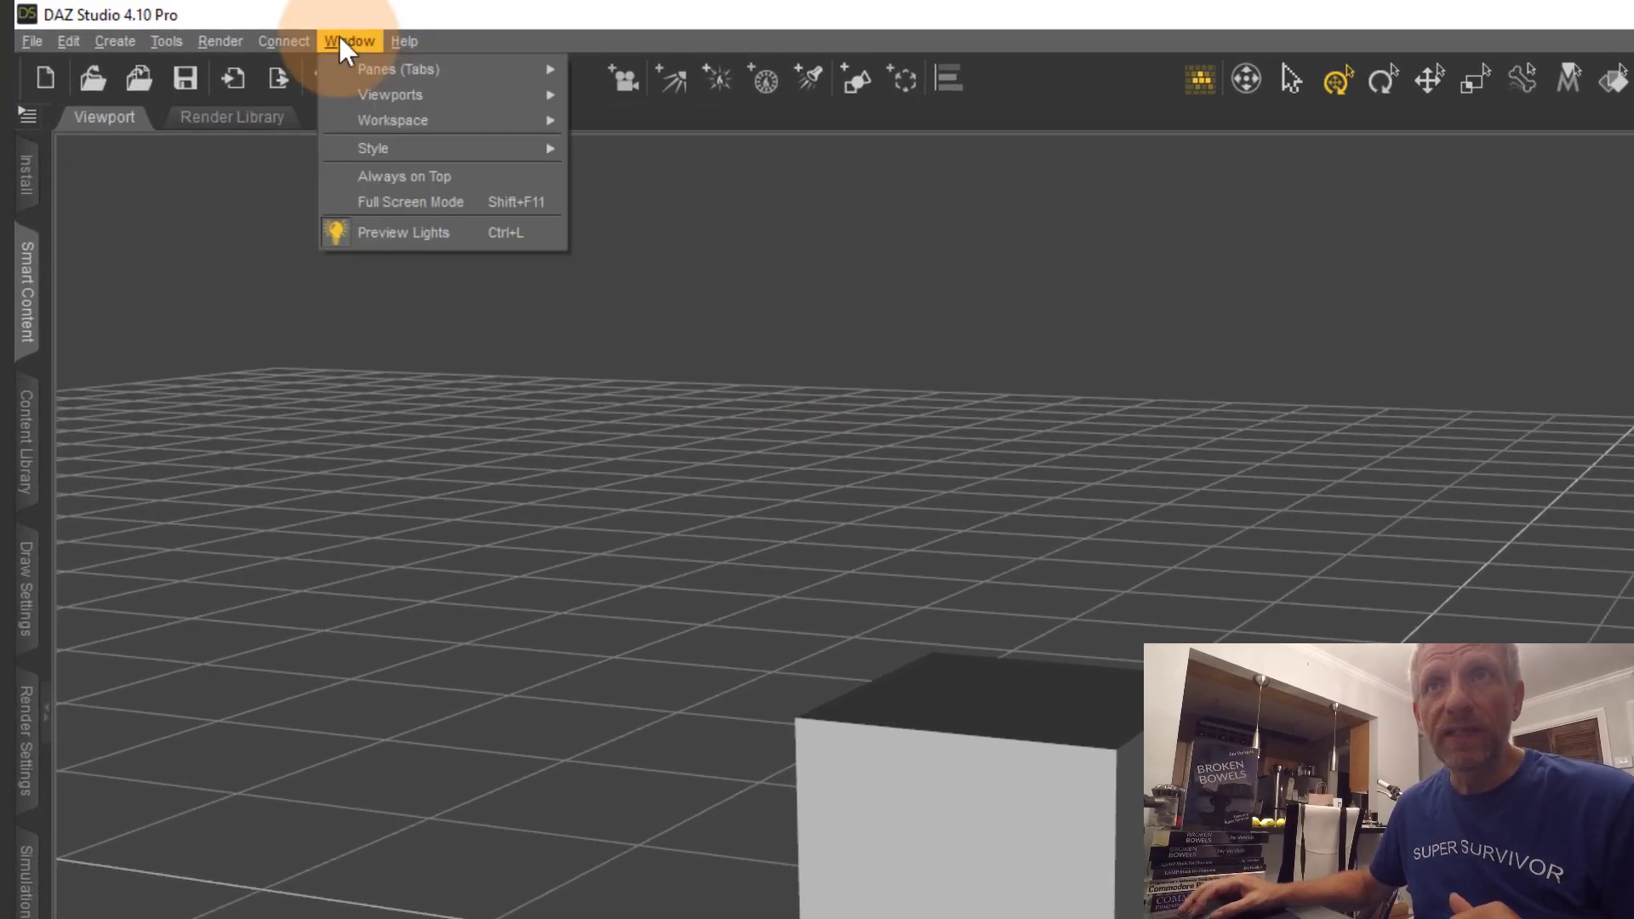
mouse_move(400, 95)
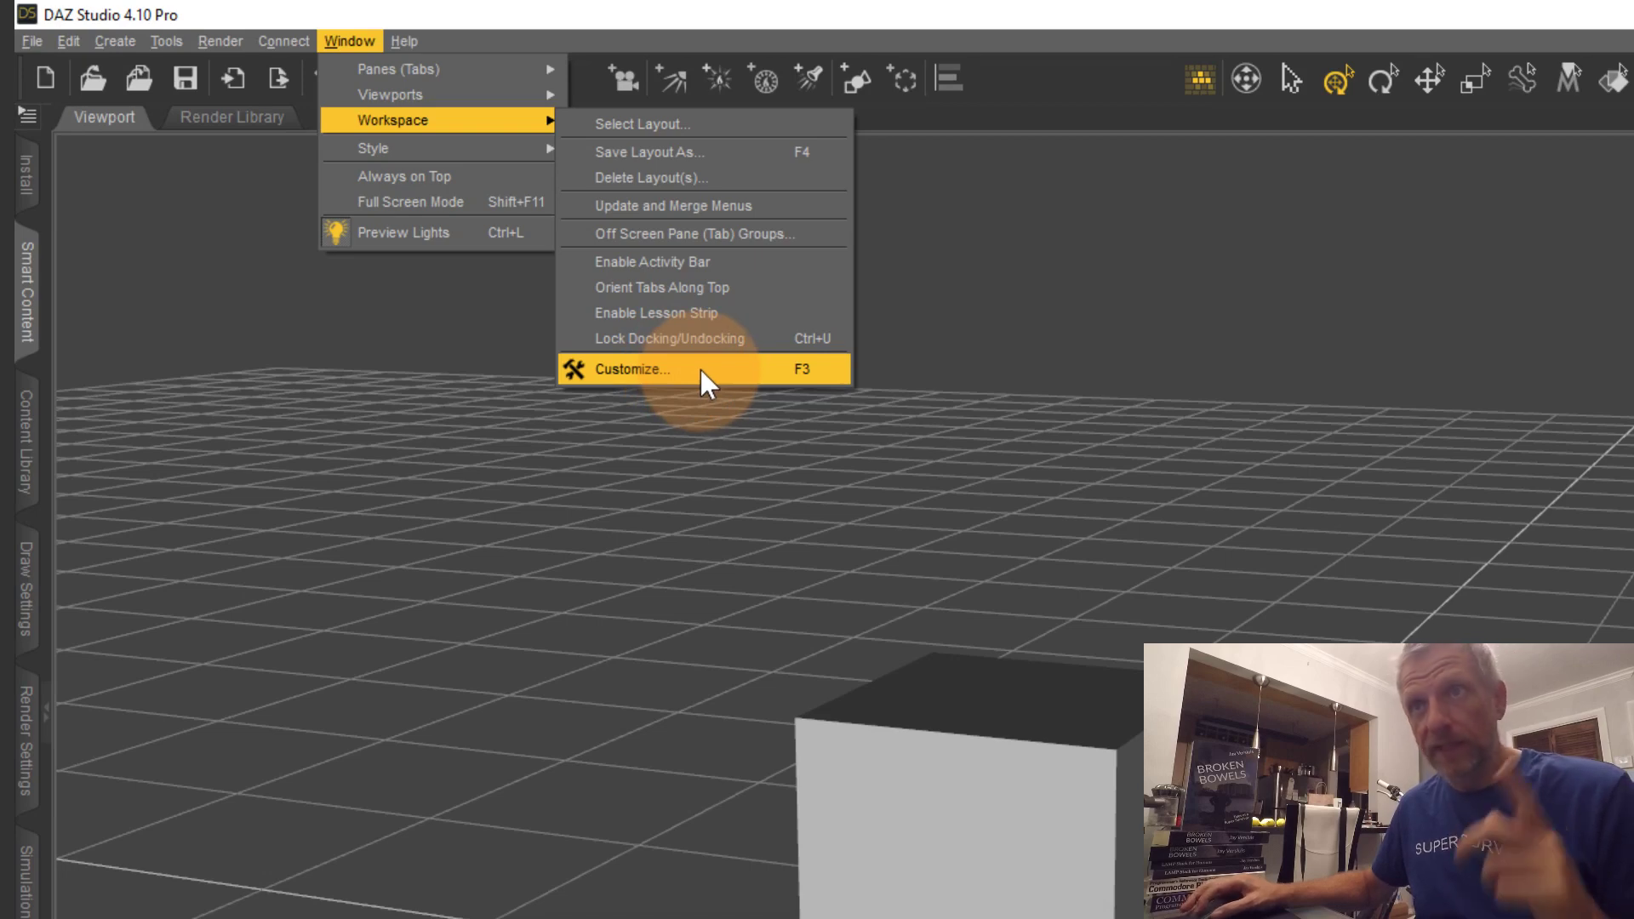
click(701, 369)
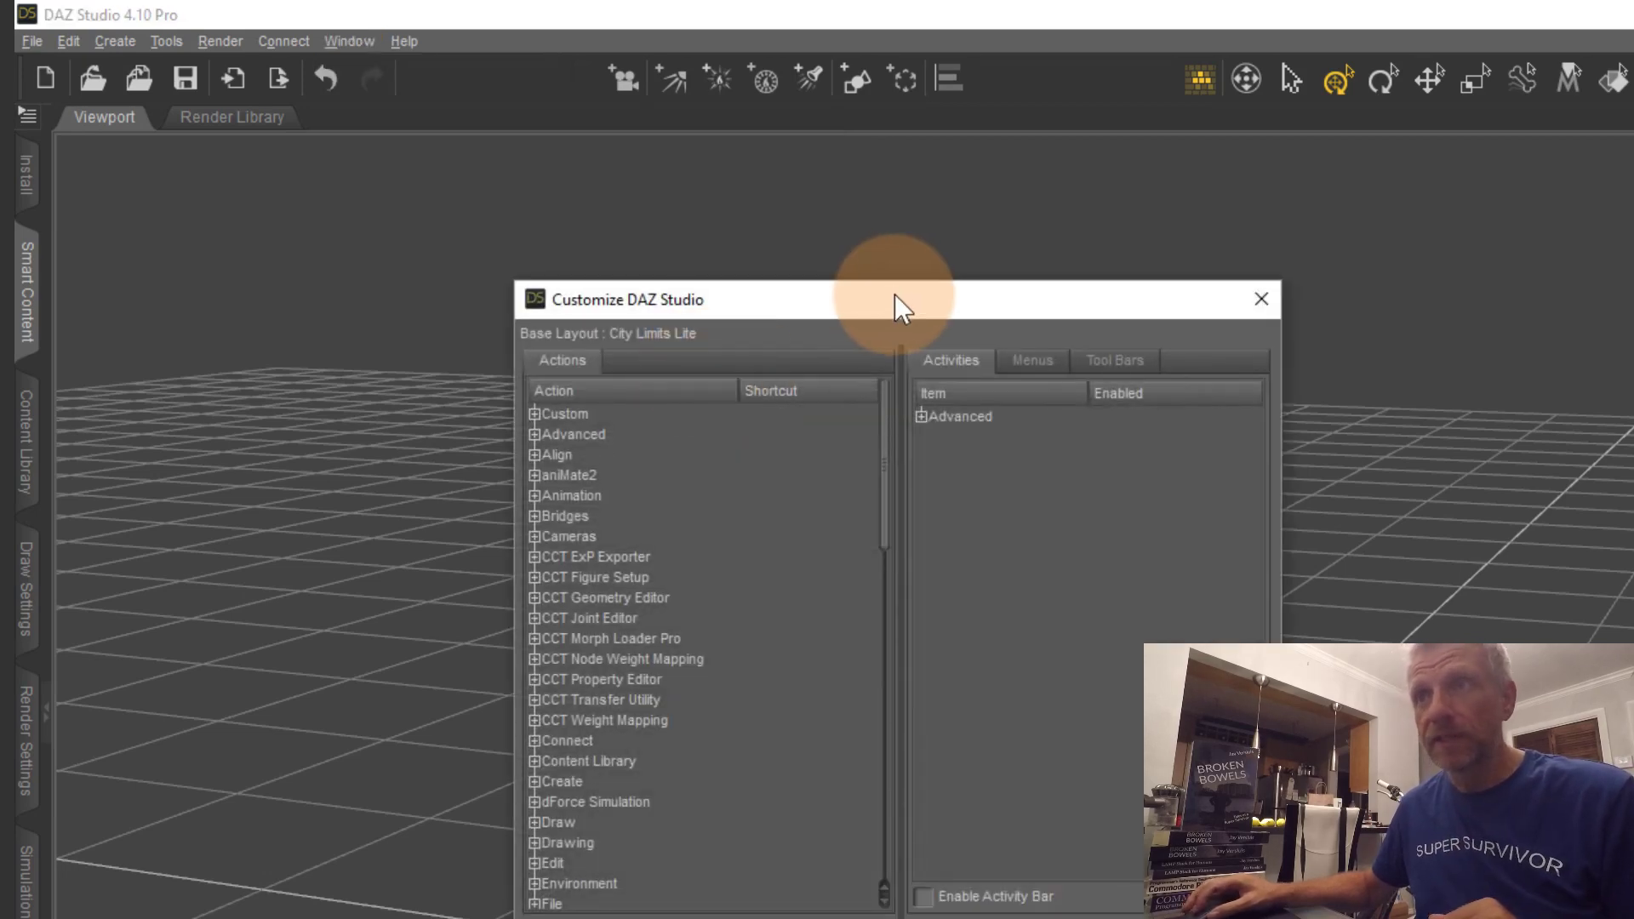
Leave the mouse modifier on Orbit and cancel the Customize DAZ Studio dialog without saving
drag(895, 294, 676, 326)
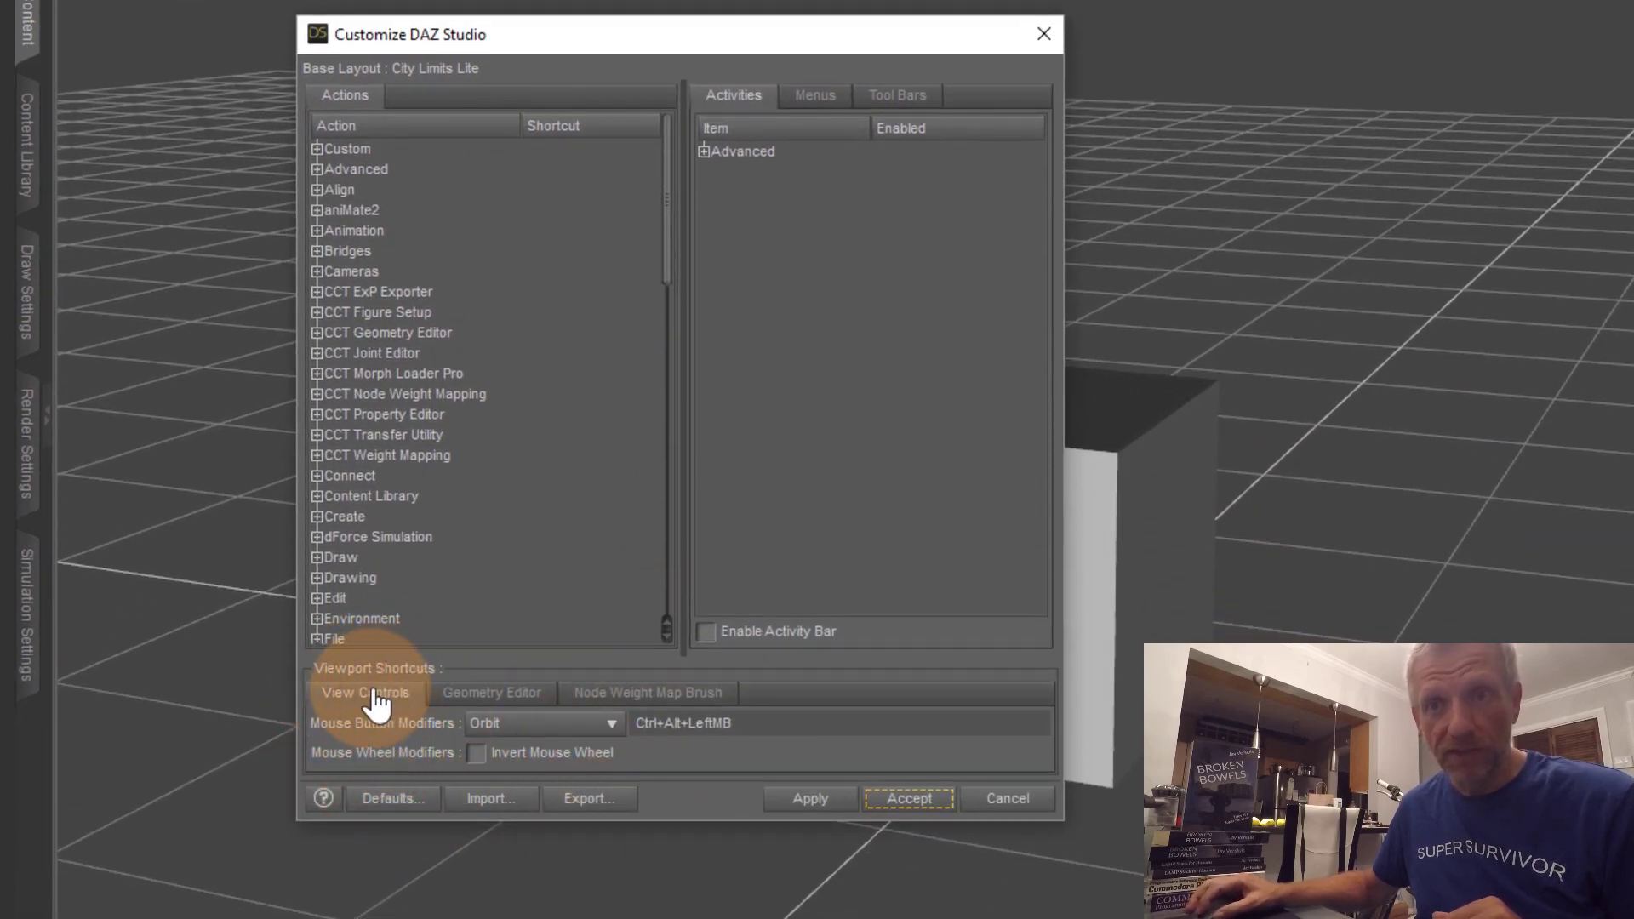
click(614, 727)
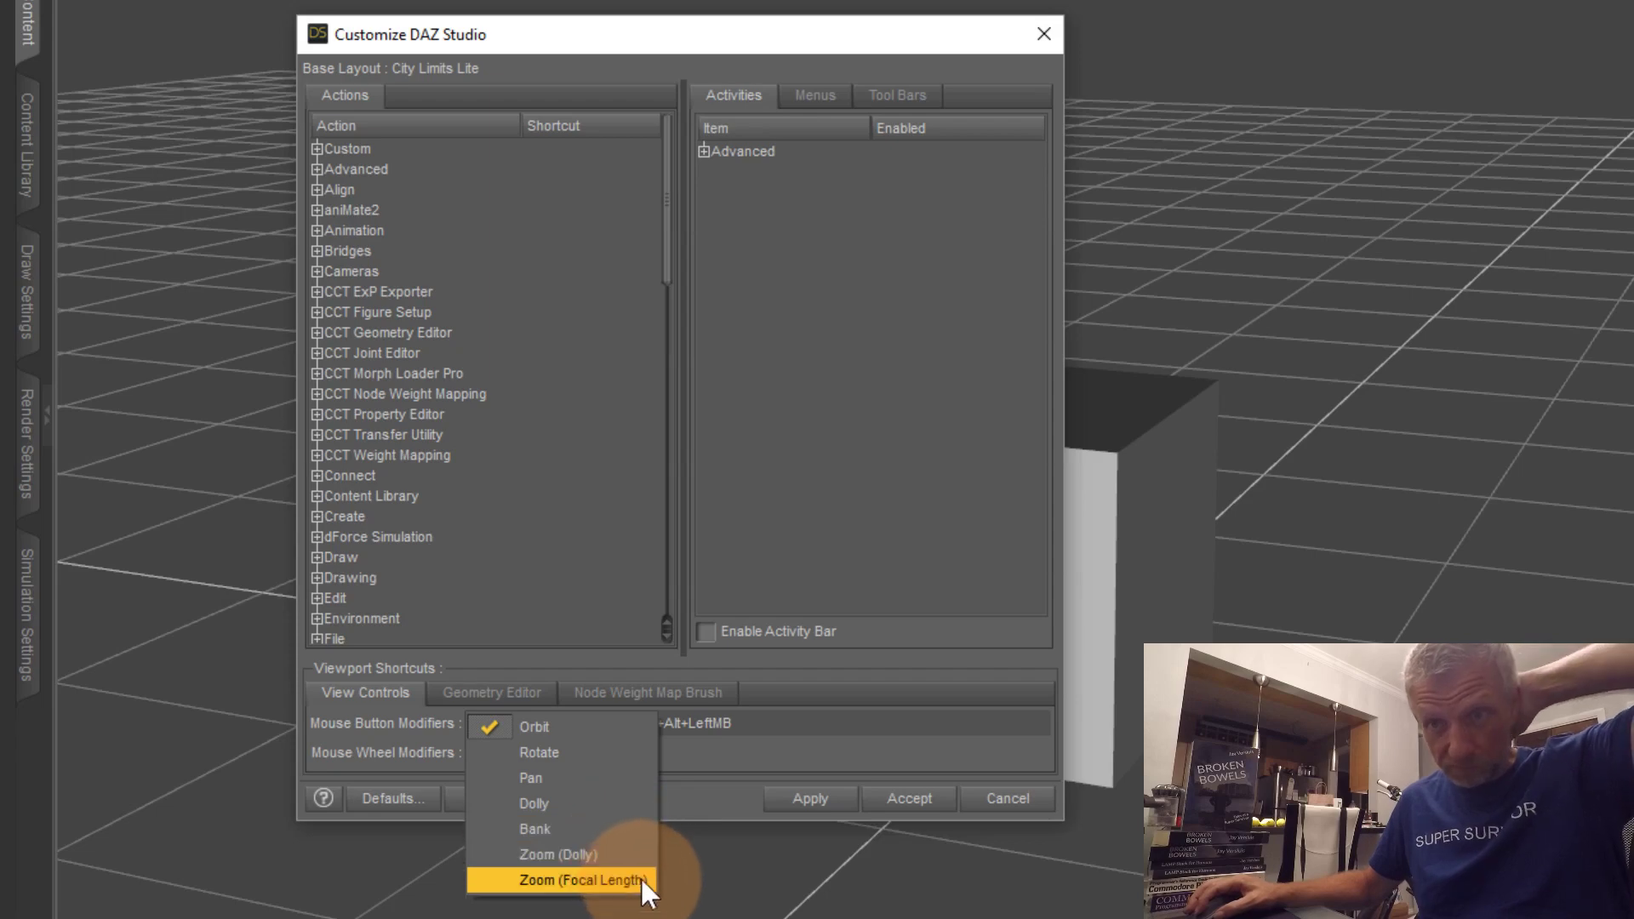
click(689, 766)
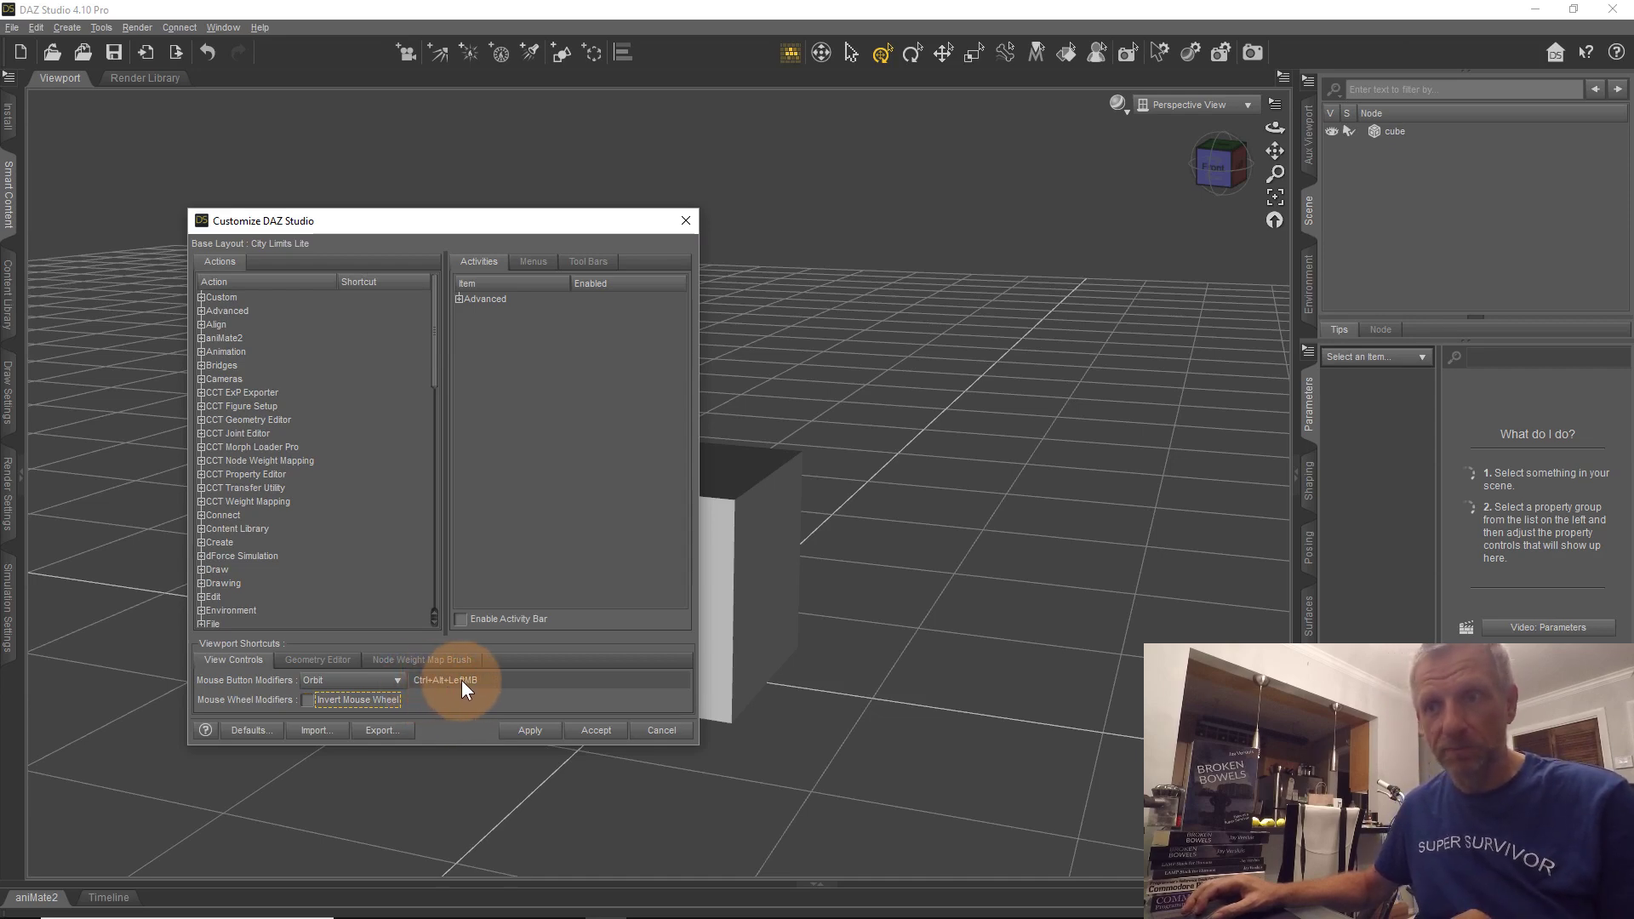
click(659, 732)
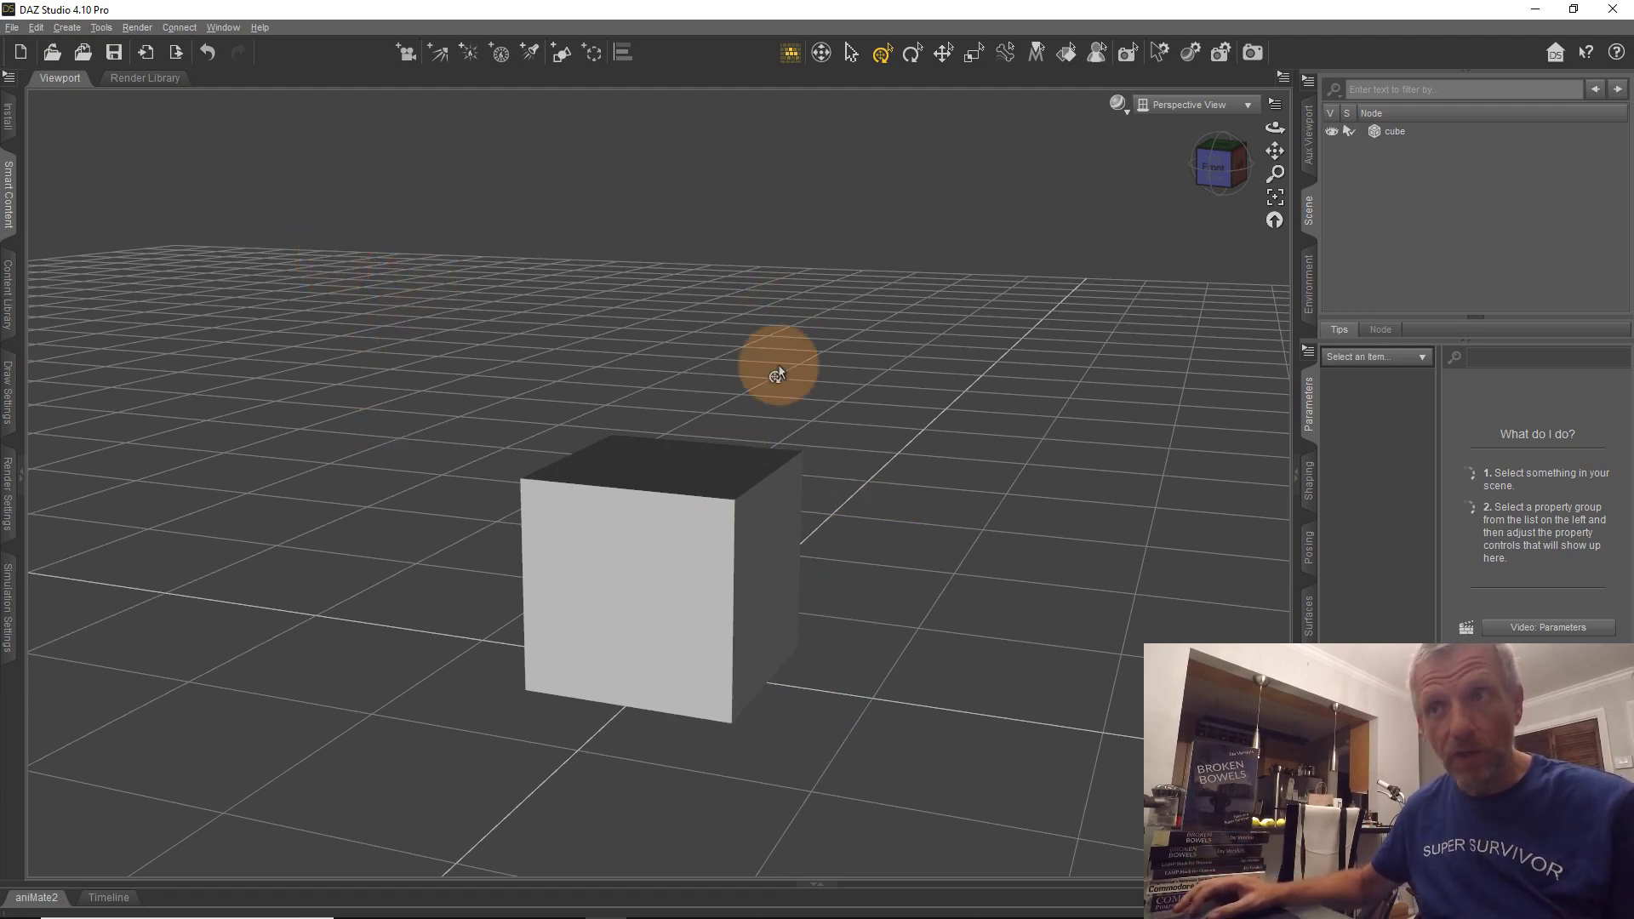
Ctrl+Alt-drag in the viewport to orbit the camera slightly around the cube
mouse_move(809, 452)
alt+mouse_down()
mouse_move(835, 456)
mouse_move(815, 449)
alt+mouse_up()
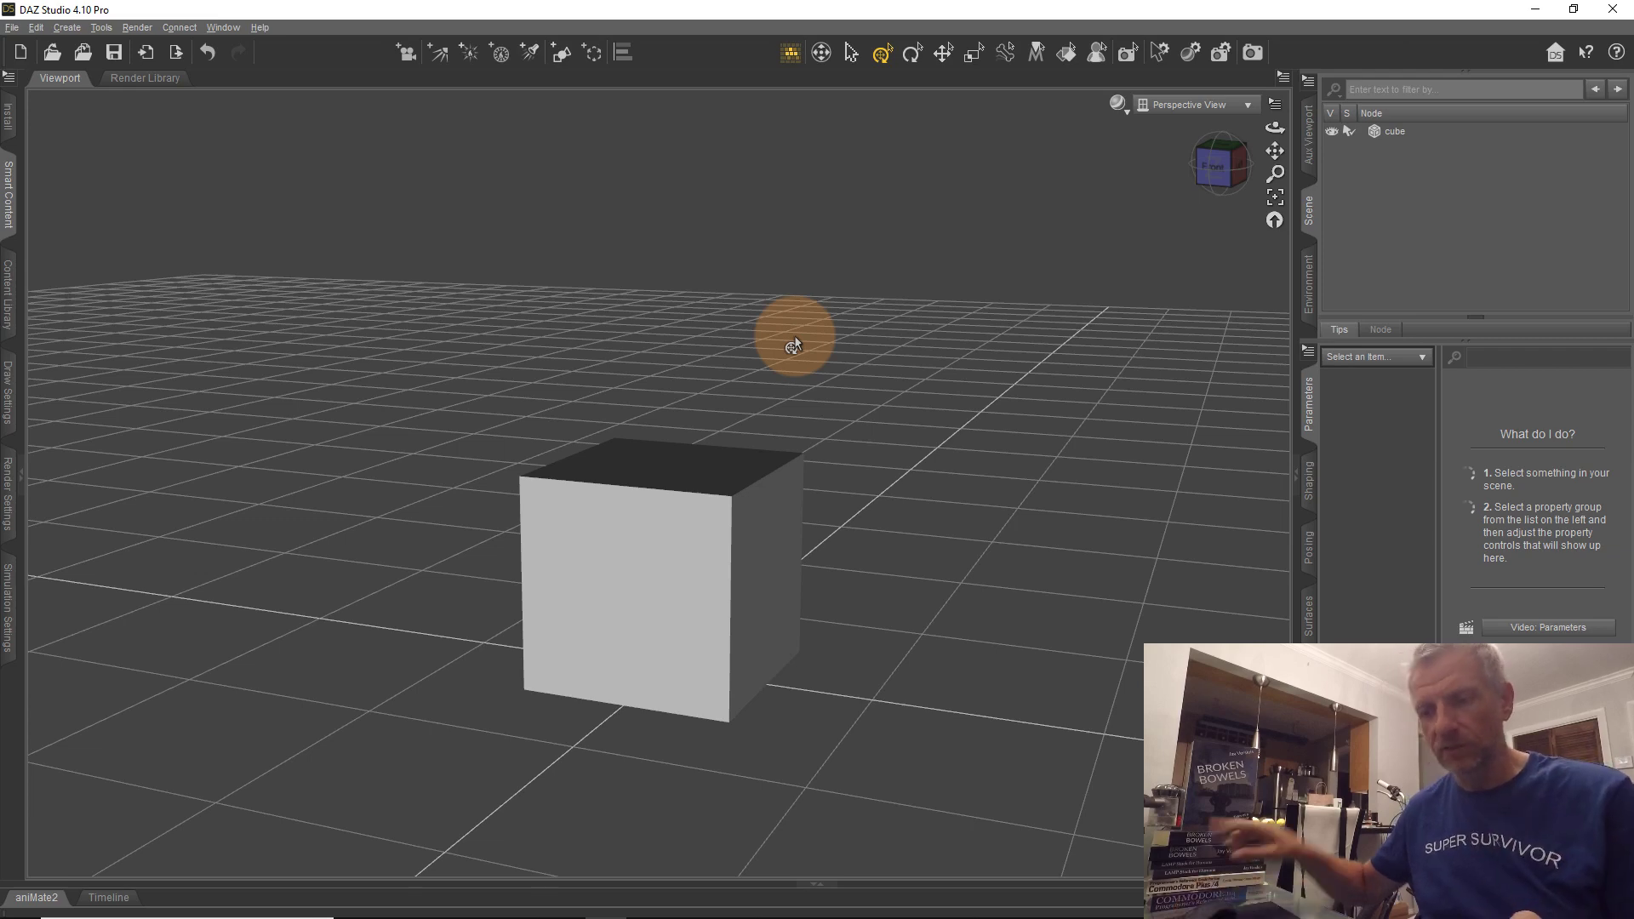
Rebind the viewport Orbit shortcut from Ctrl+Alt+LeftMB to Alt+LeftMB, then apply and accept
click(218, 27)
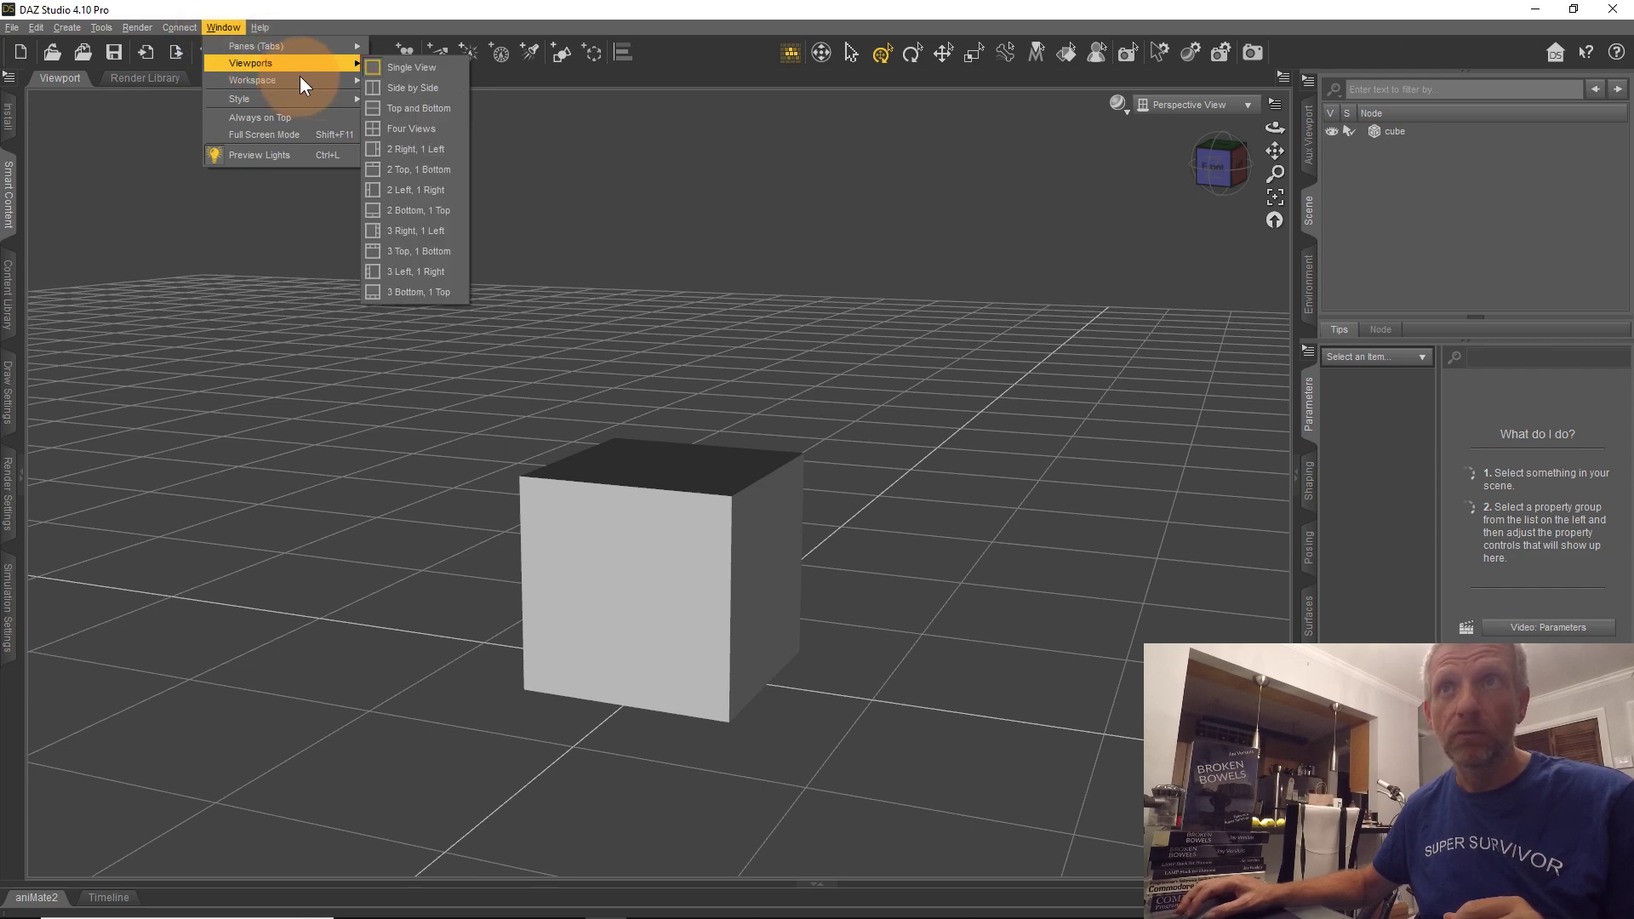
mouse_move(300, 78)
click(444, 253)
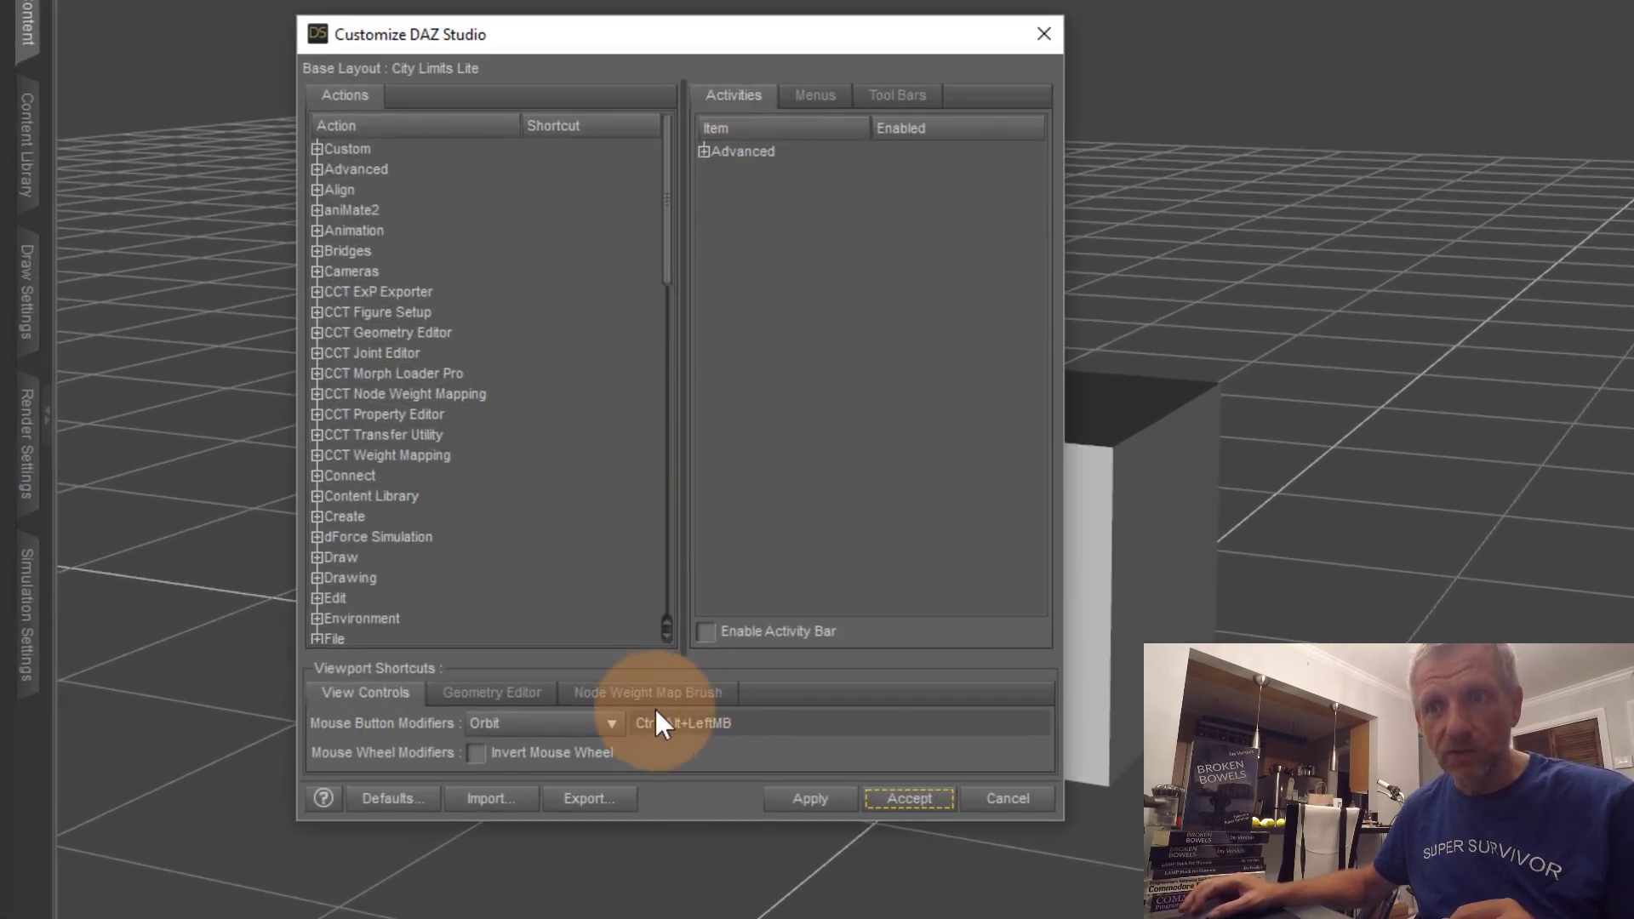
click(738, 719)
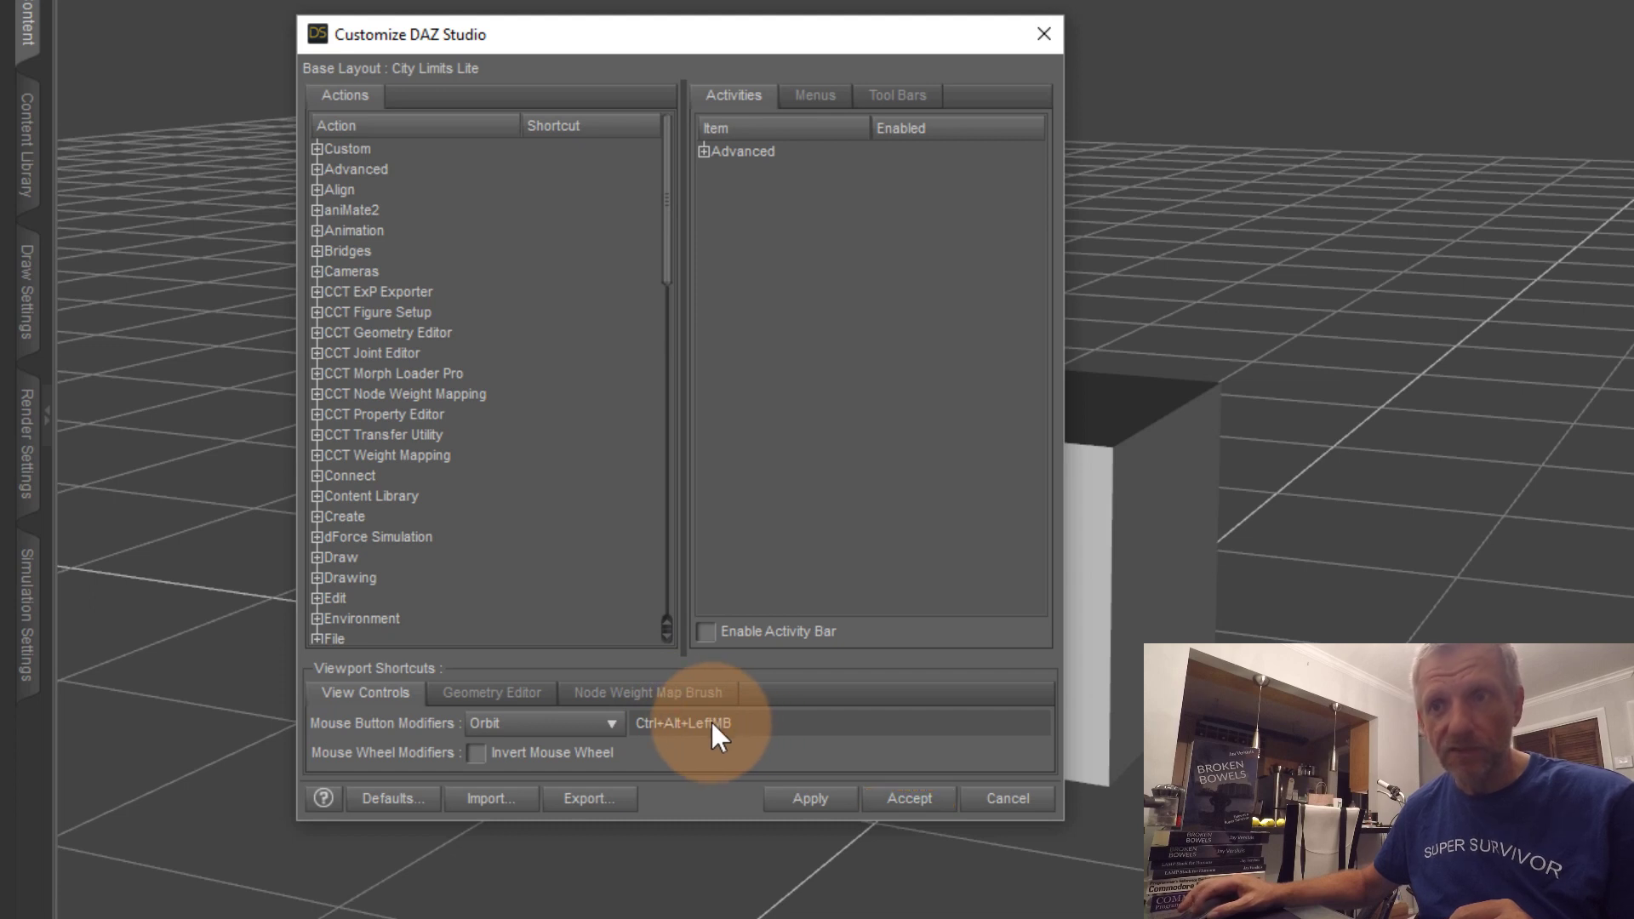
click(708, 720)
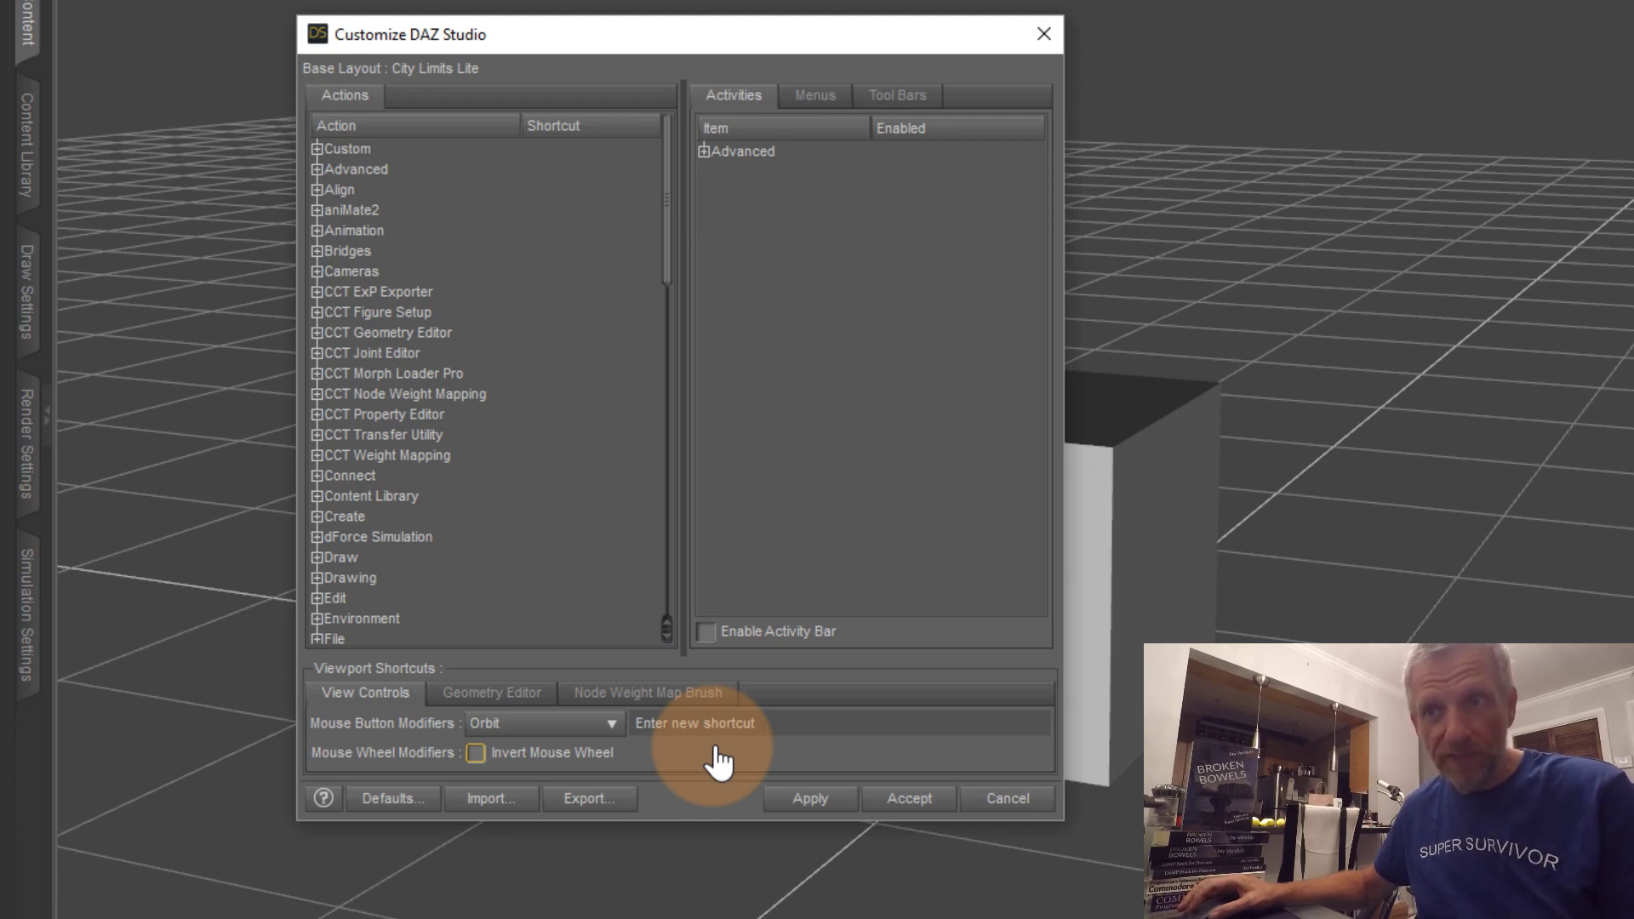
click(723, 718)
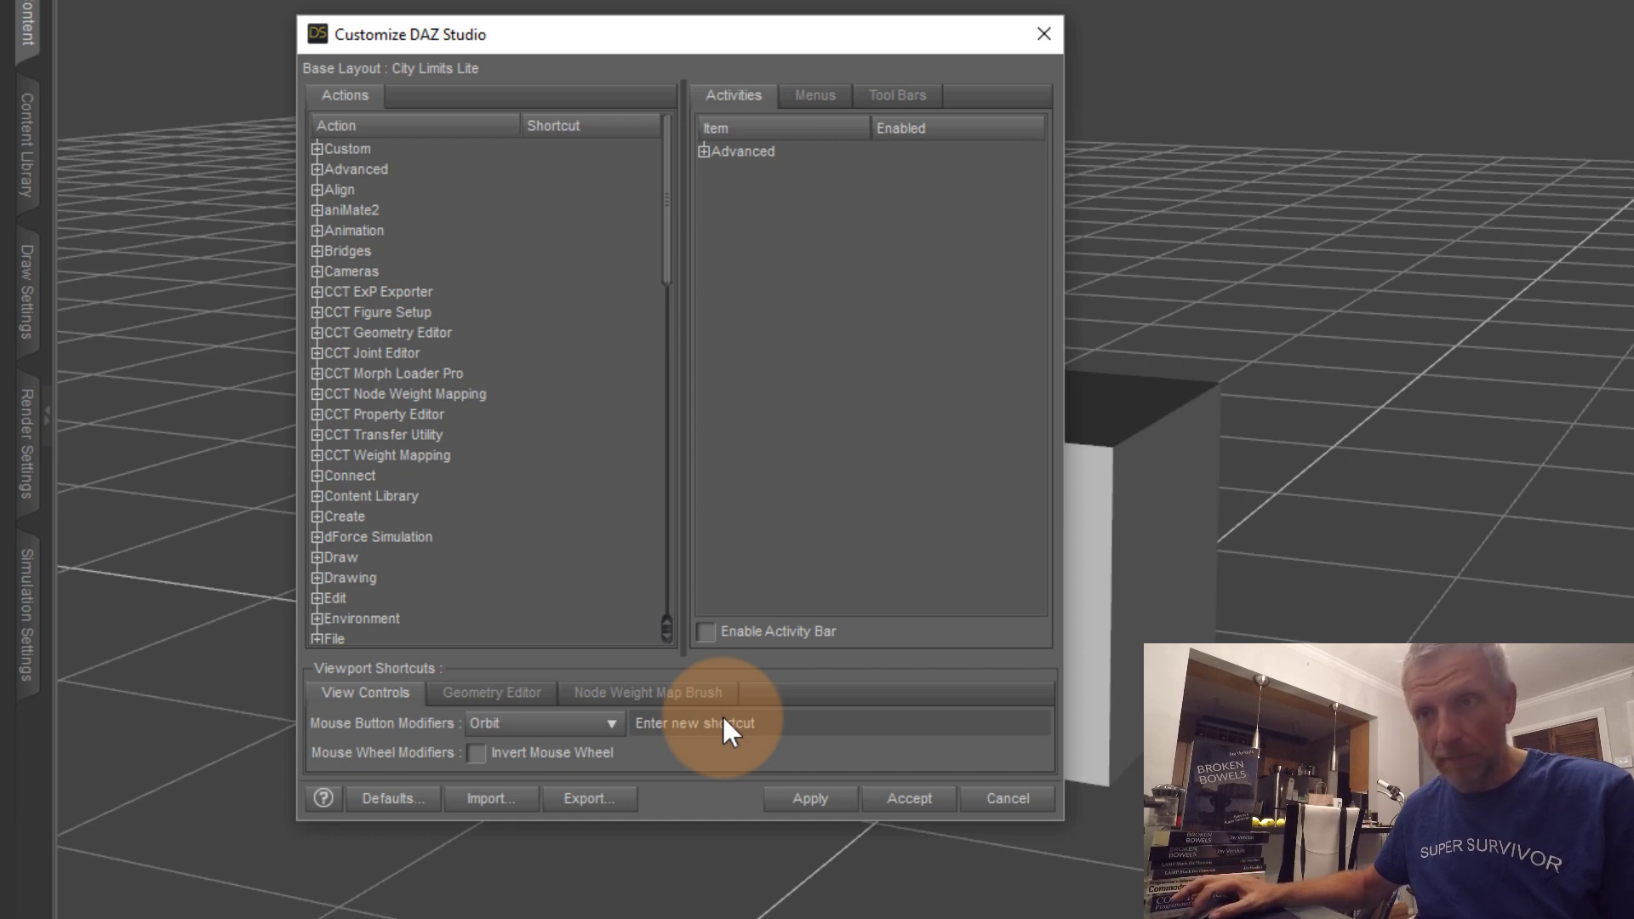
alt+click(723, 719)
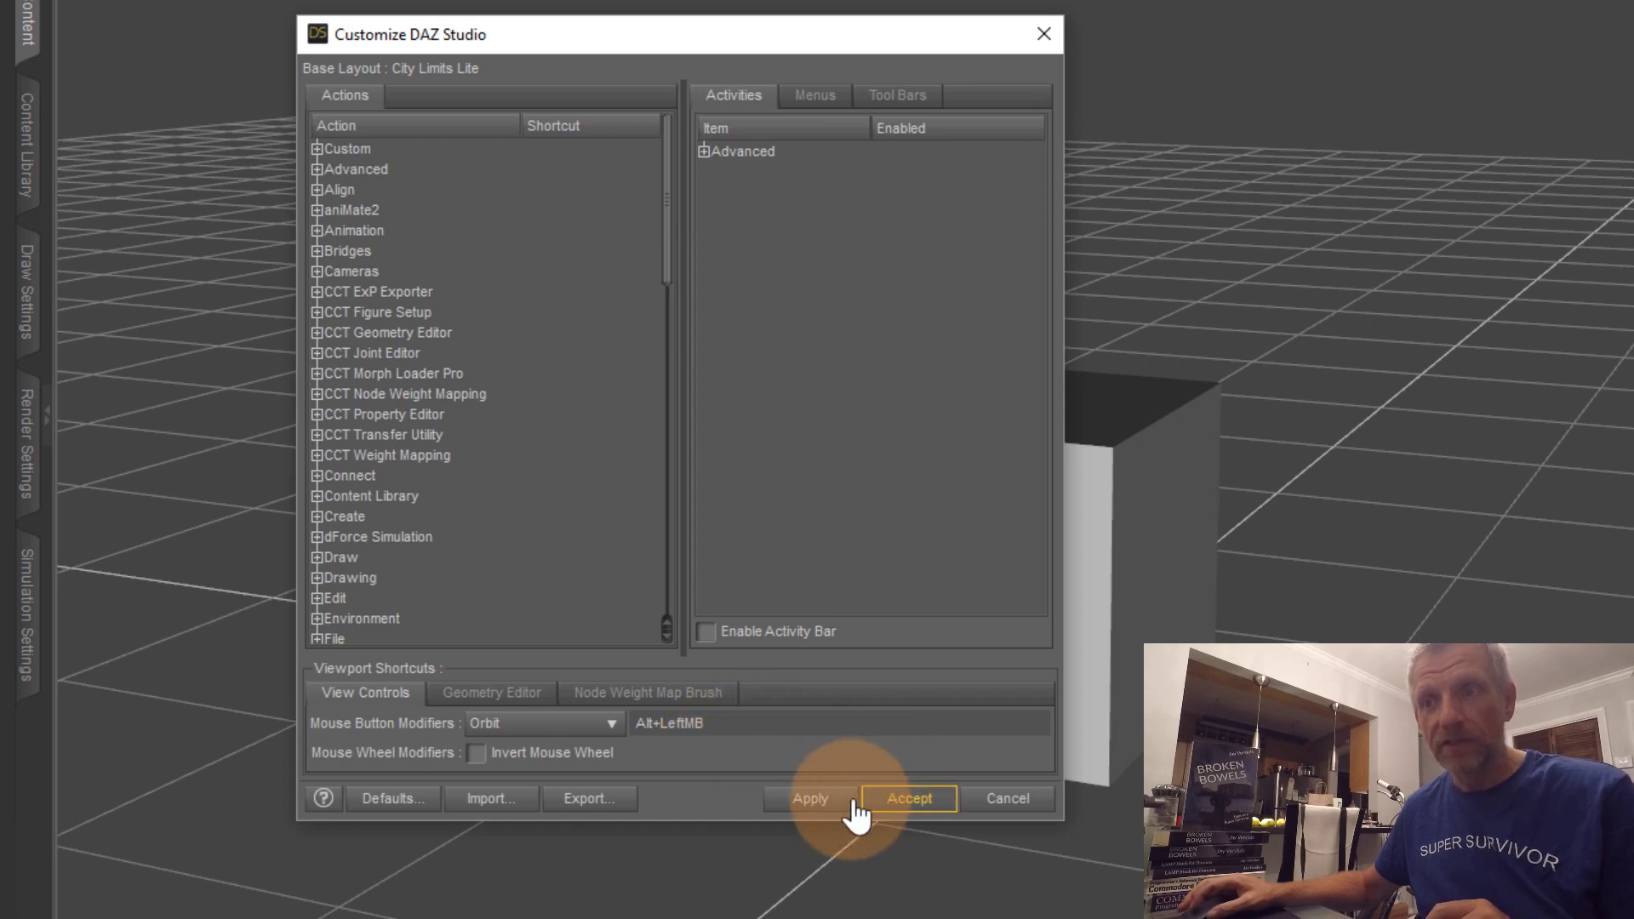
click(822, 802)
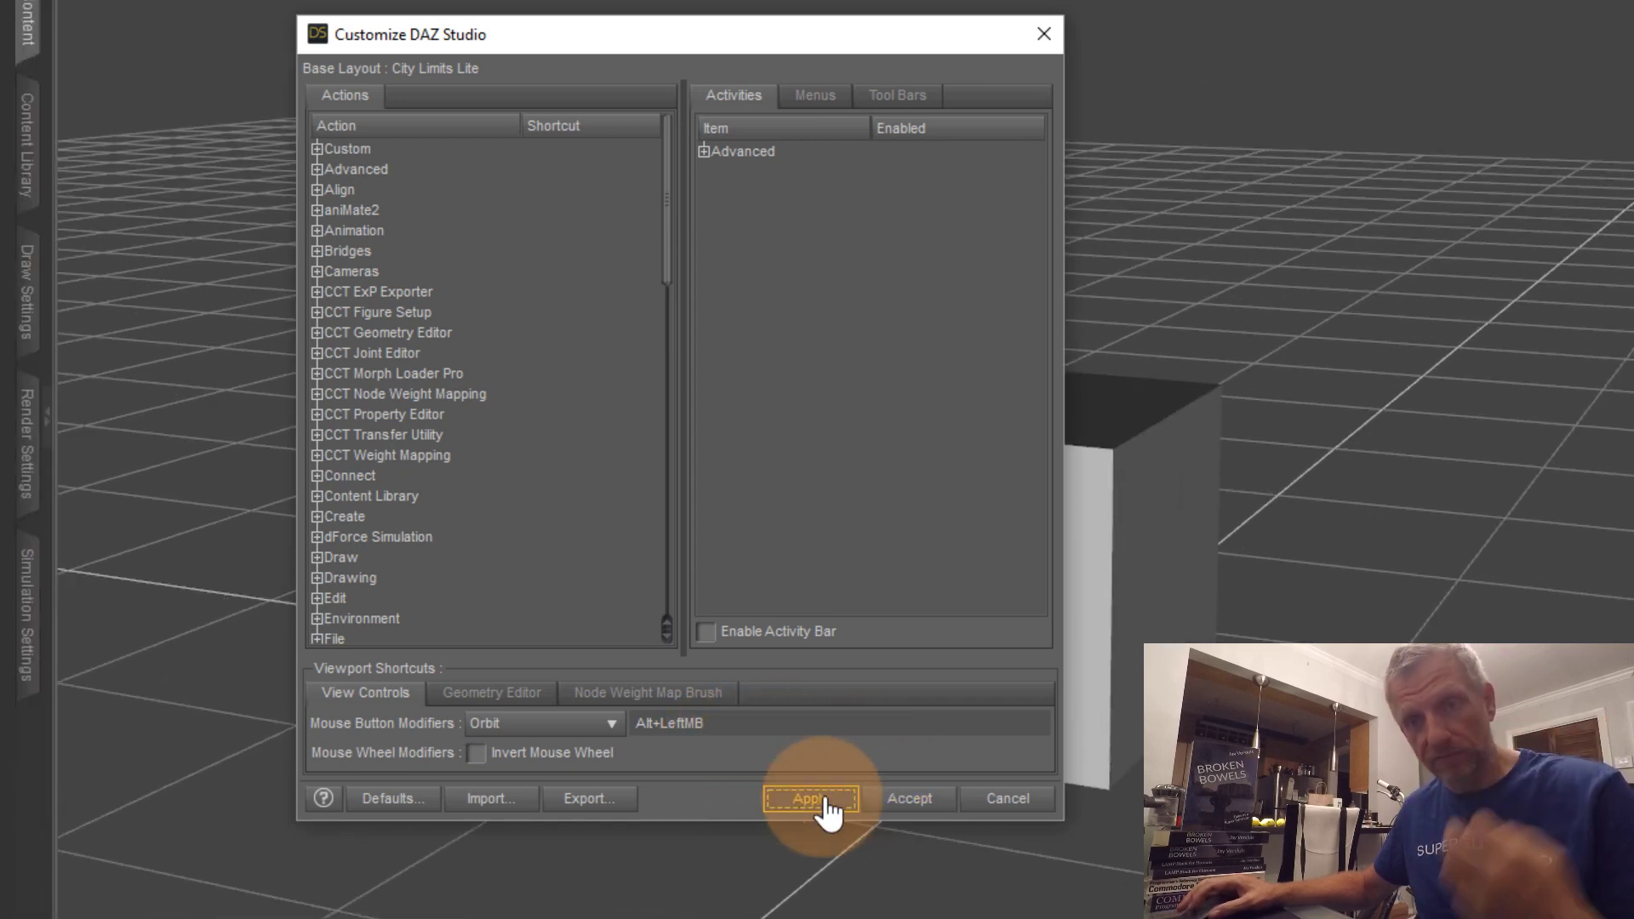
click(904, 804)
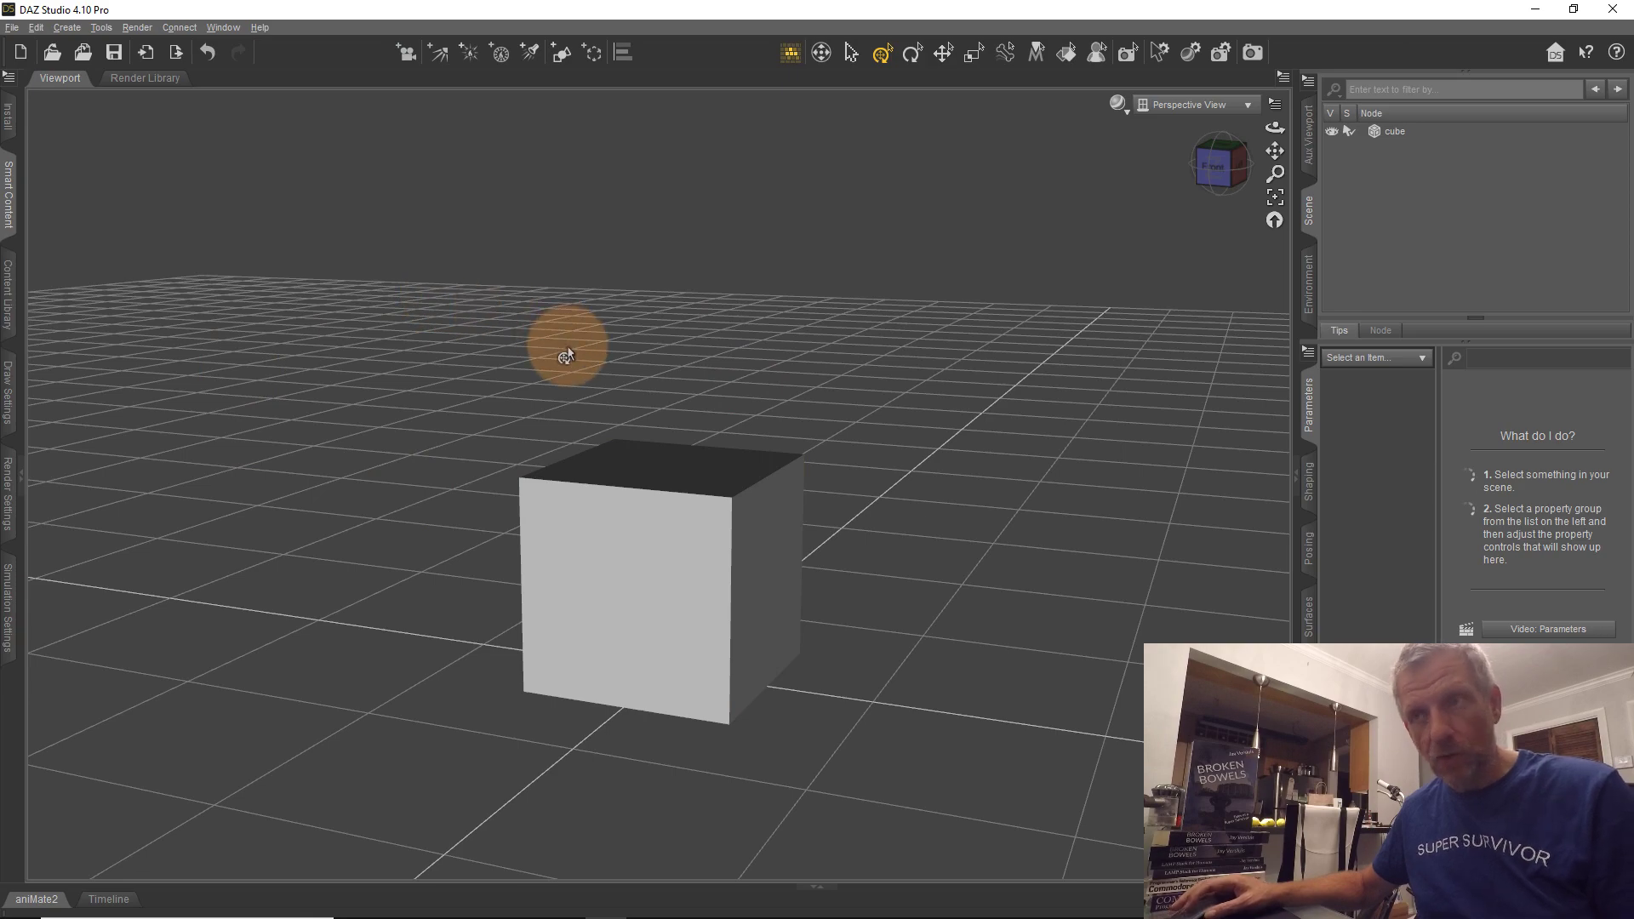
Alt-drag to orbit toward the cube's left side, pan it upward, and zoom in
mouse_move(675, 306)
mouse_down()
mouse_move(821, 456)
mouse_move(690, 322)
mouse_up()
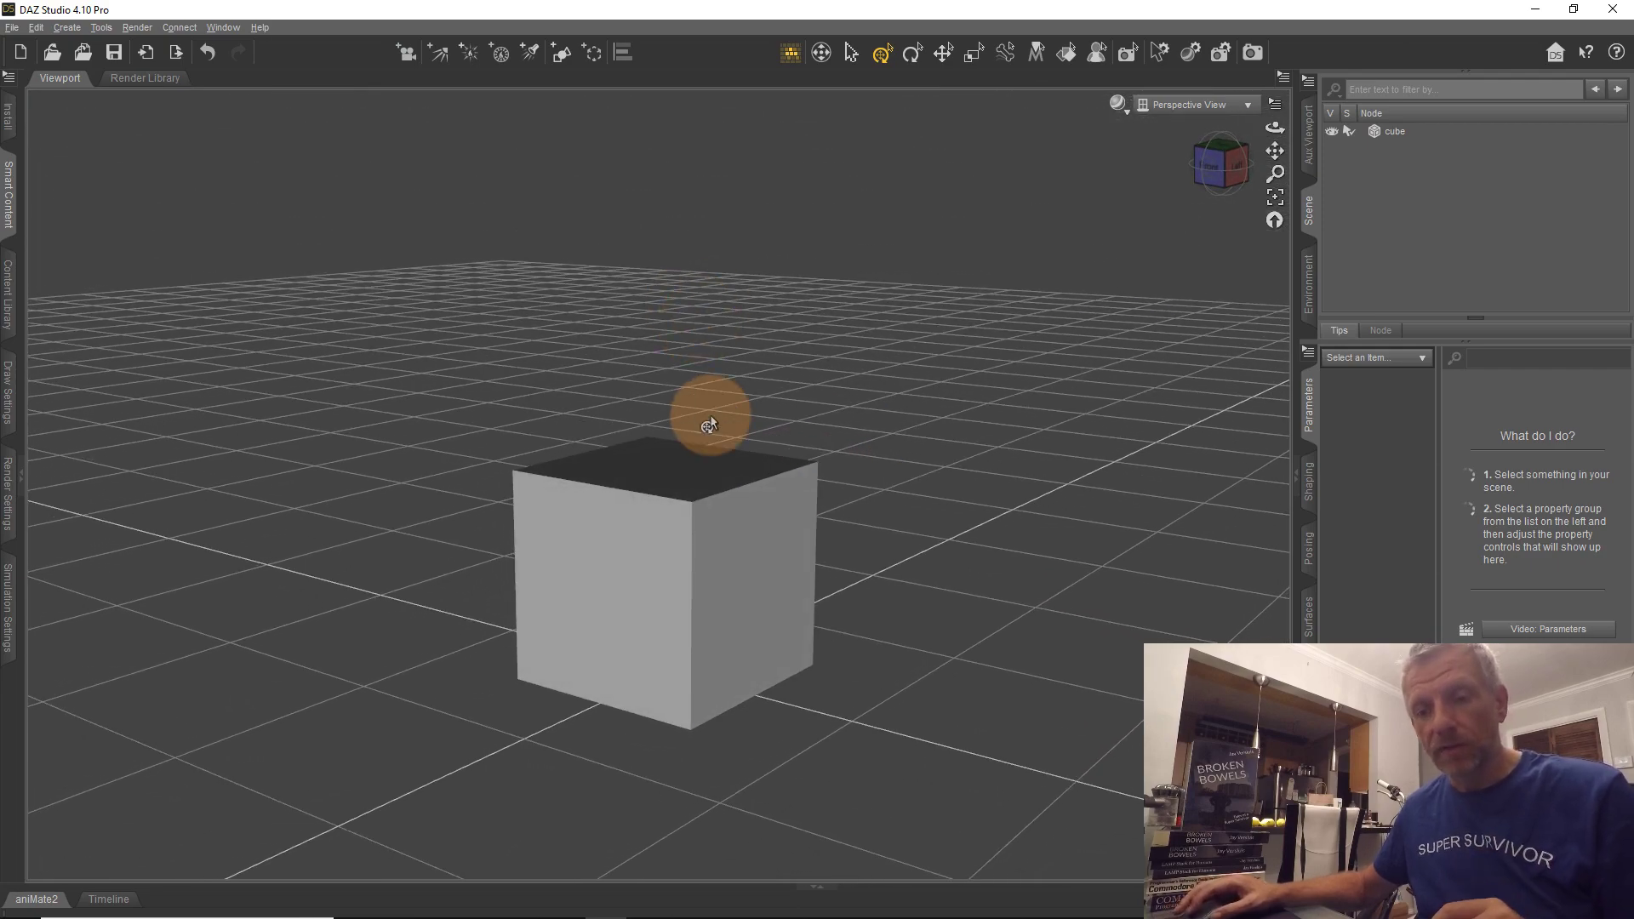
click(1274, 151)
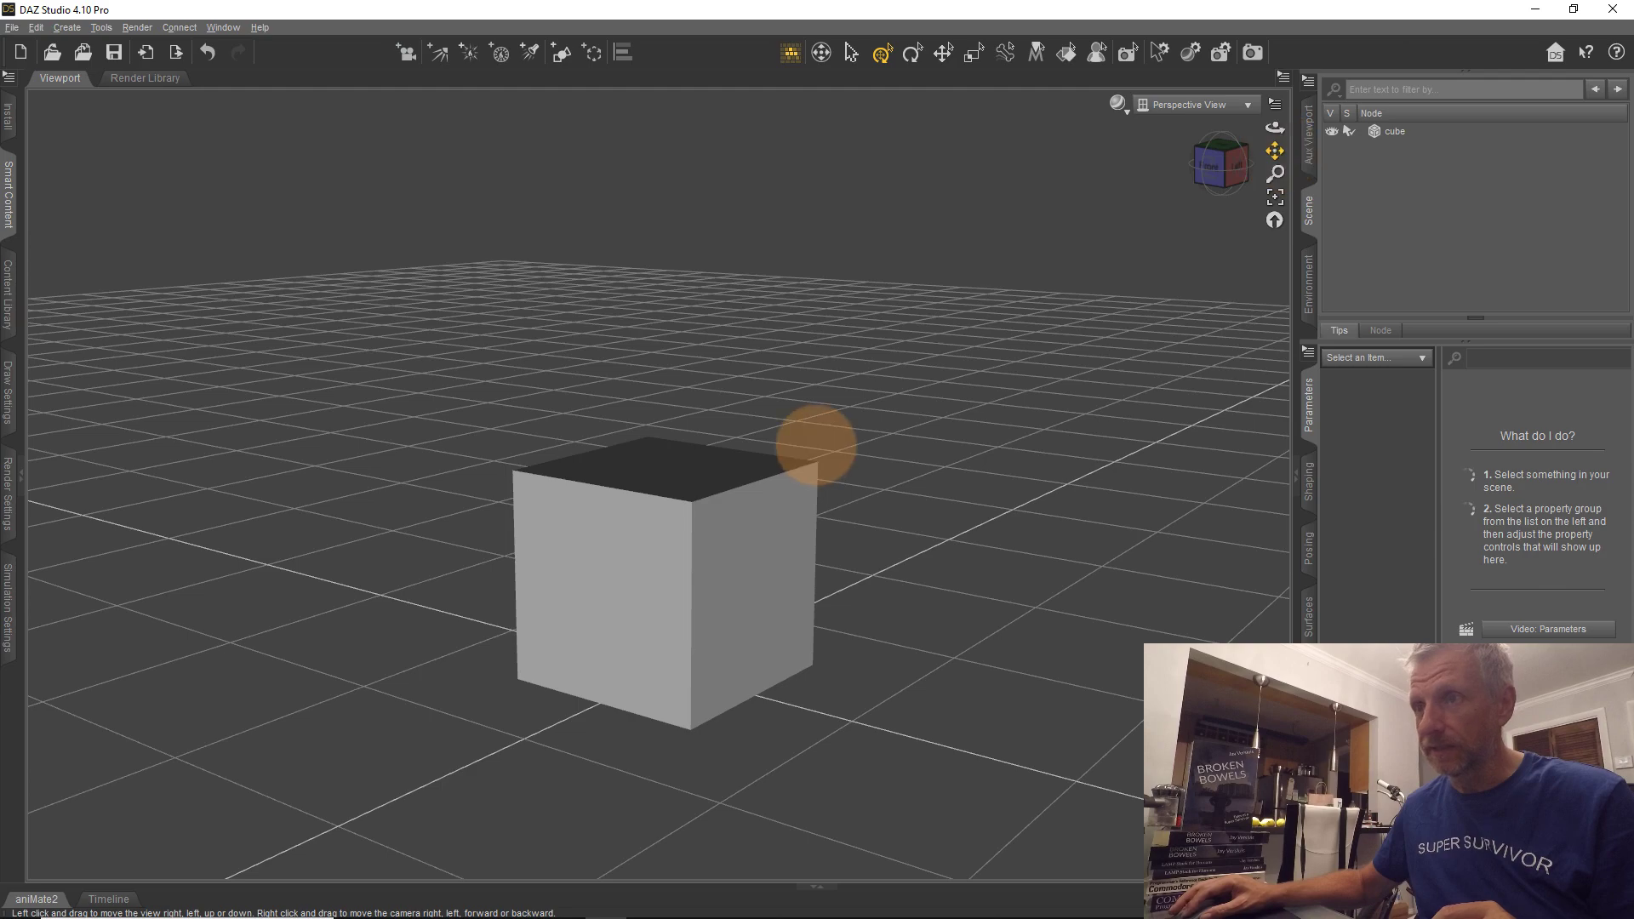
mouse_move(810, 445)
mouse_down()
mouse_move(815, 462)
mouse_move(820, 400)
mouse_move(809, 485)
mouse_move(805, 452)
mouse_up()
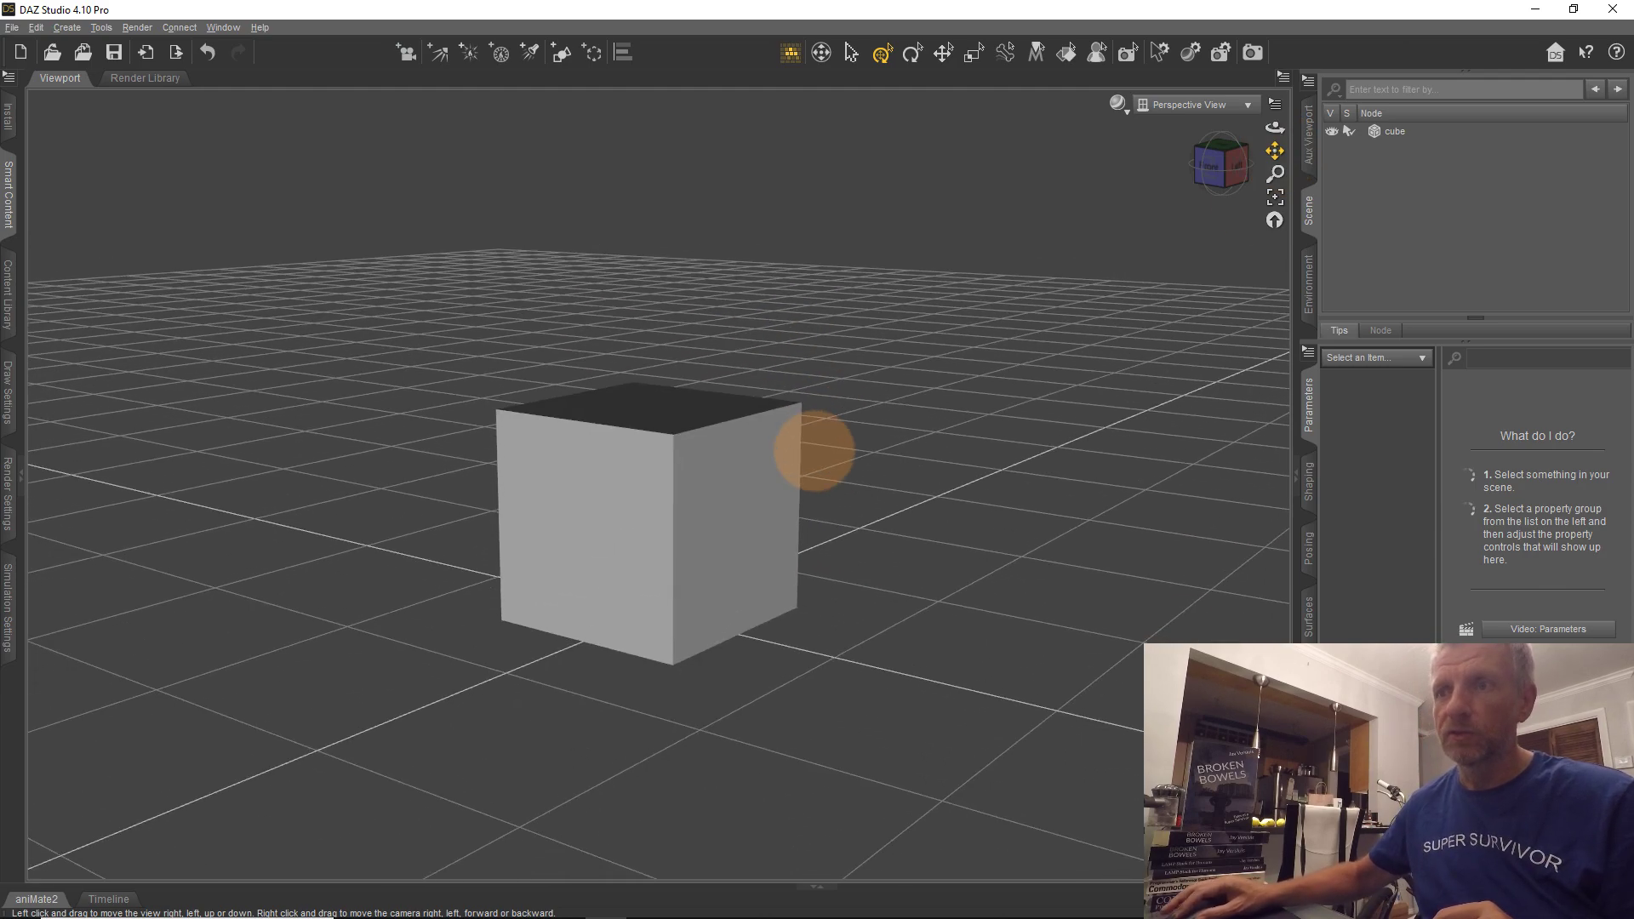
scroll(821, 544, up, 3)
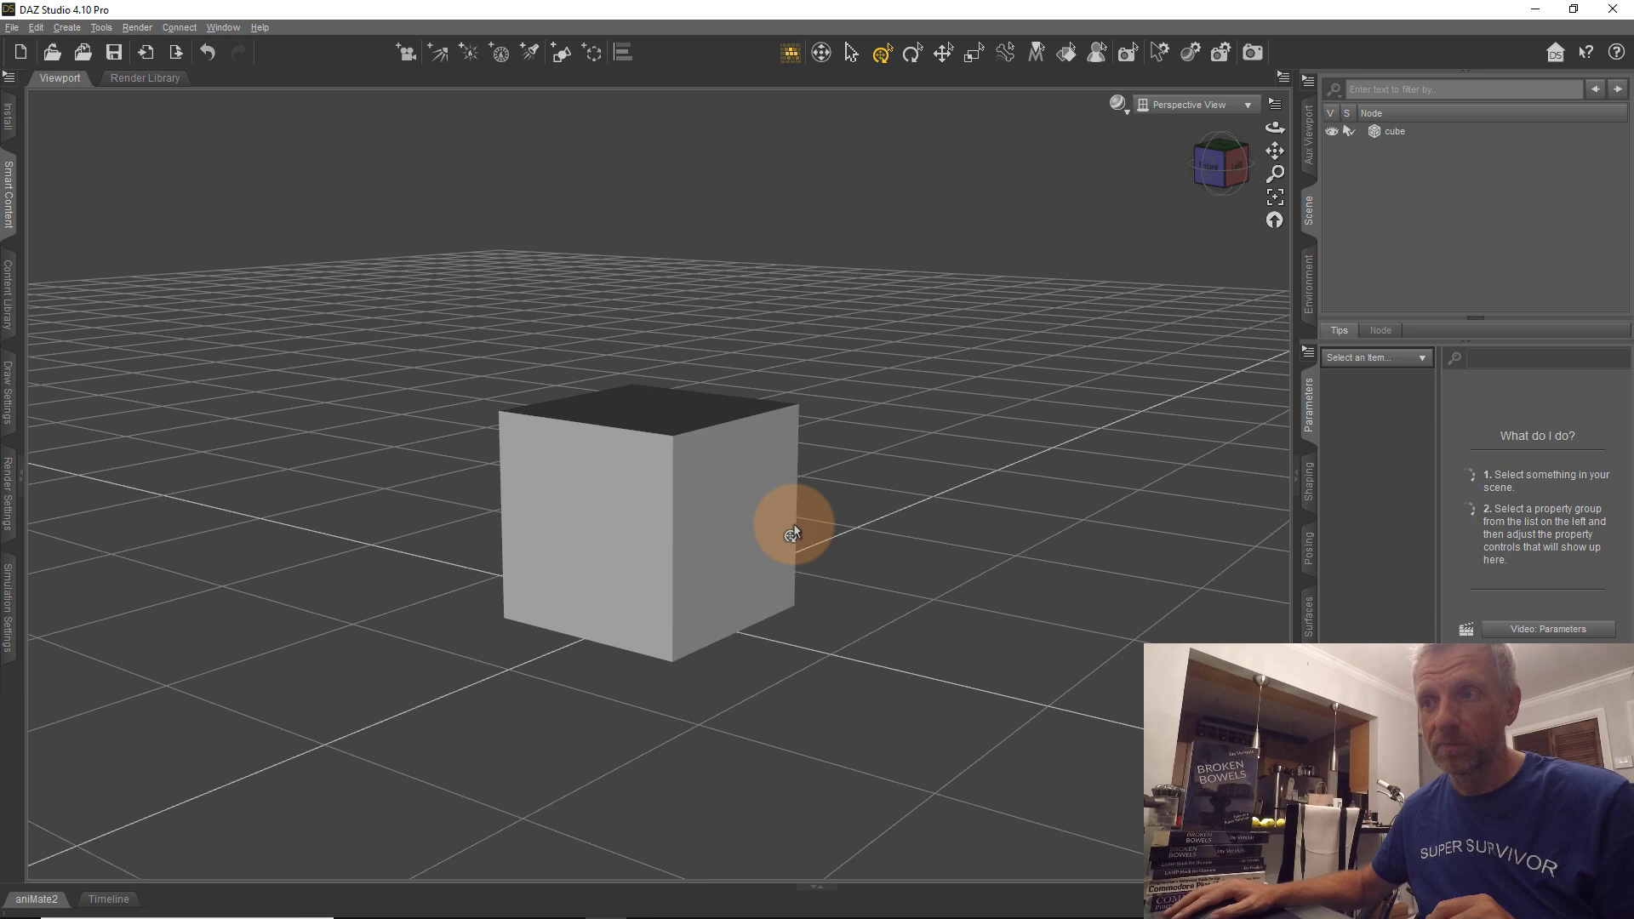
scroll(793, 526, up, 2)
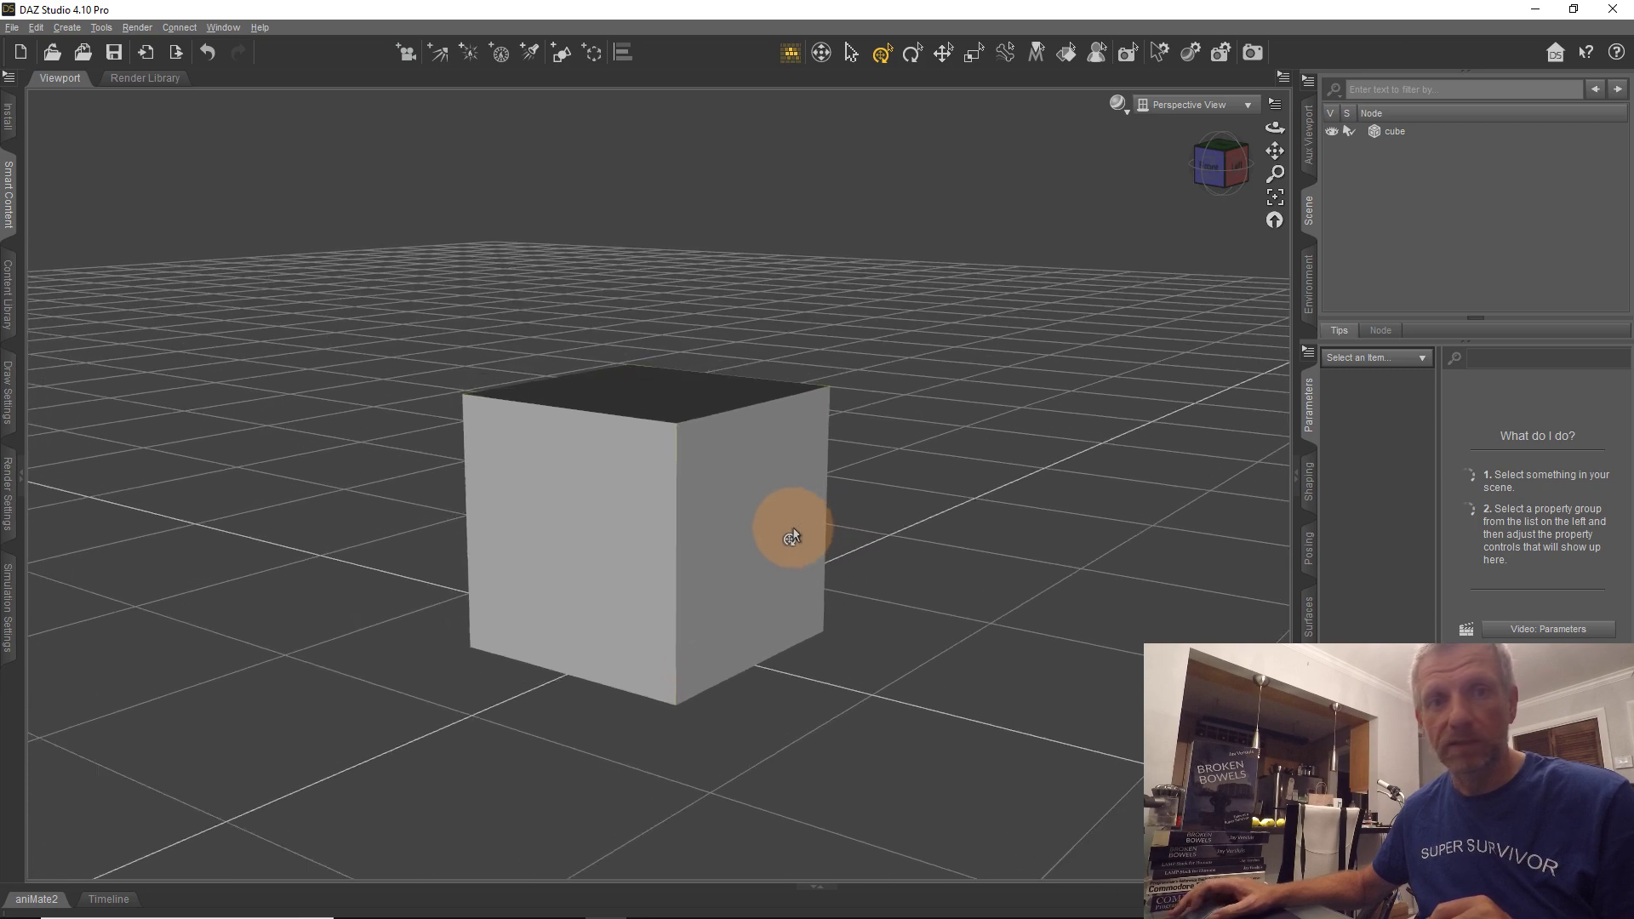
scroll(793, 527, down, 2)
scroll(793, 527, up, 1)
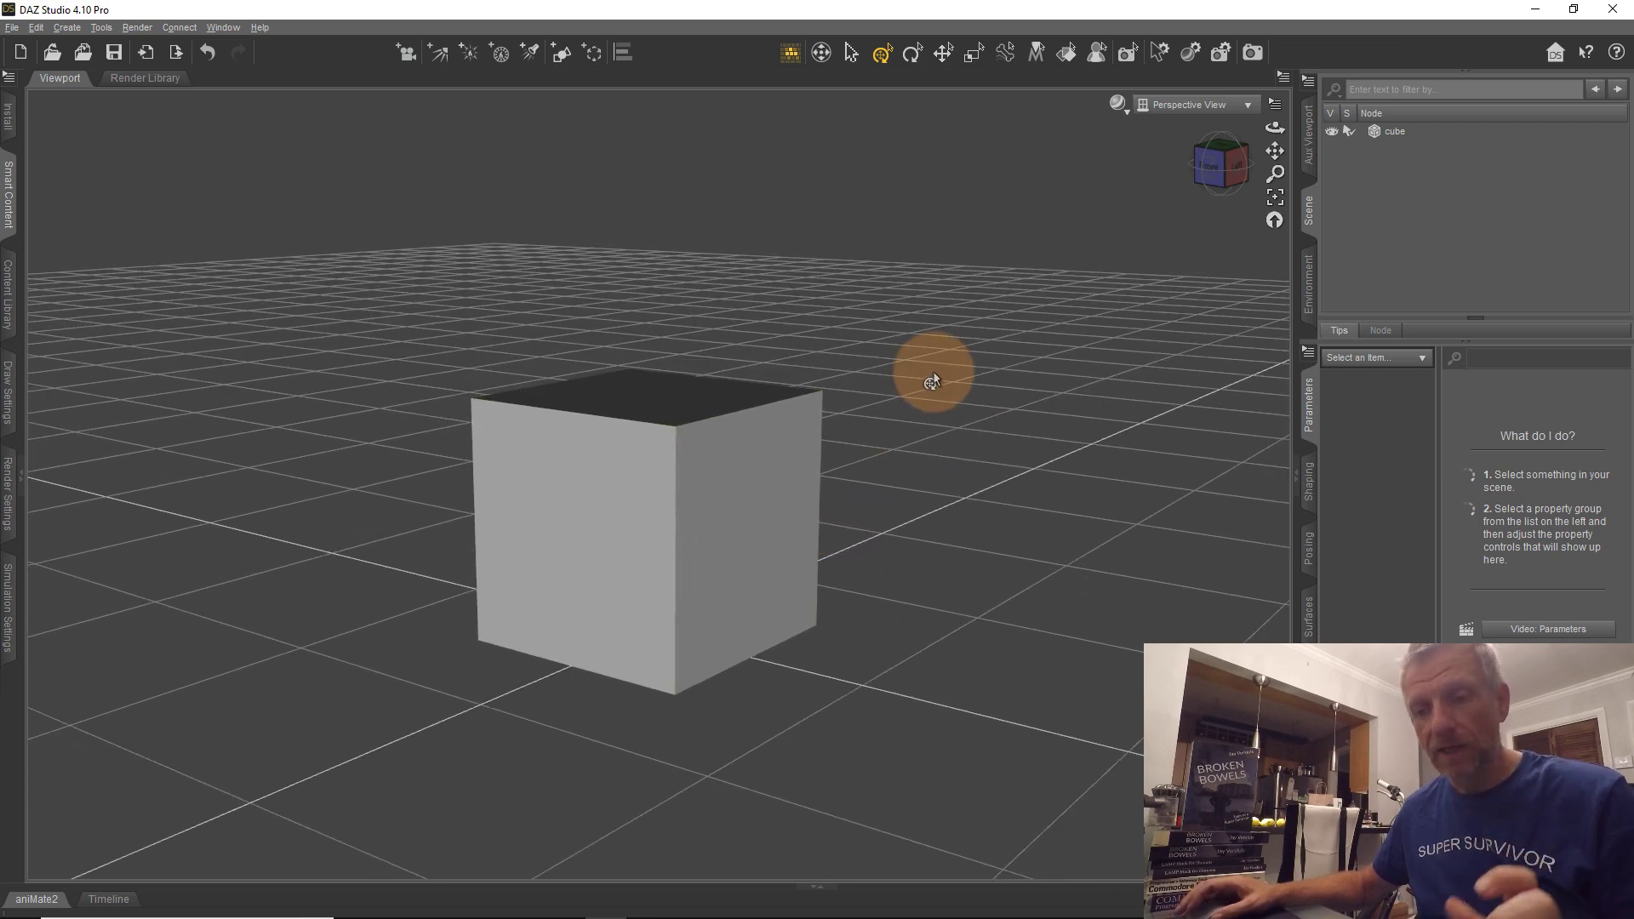
Select Pan under Mouse Button Modifiers and record Shift+LeftMB in place of Ctrl+Alt+RightMB
click(218, 26)
mouse_move(286, 79)
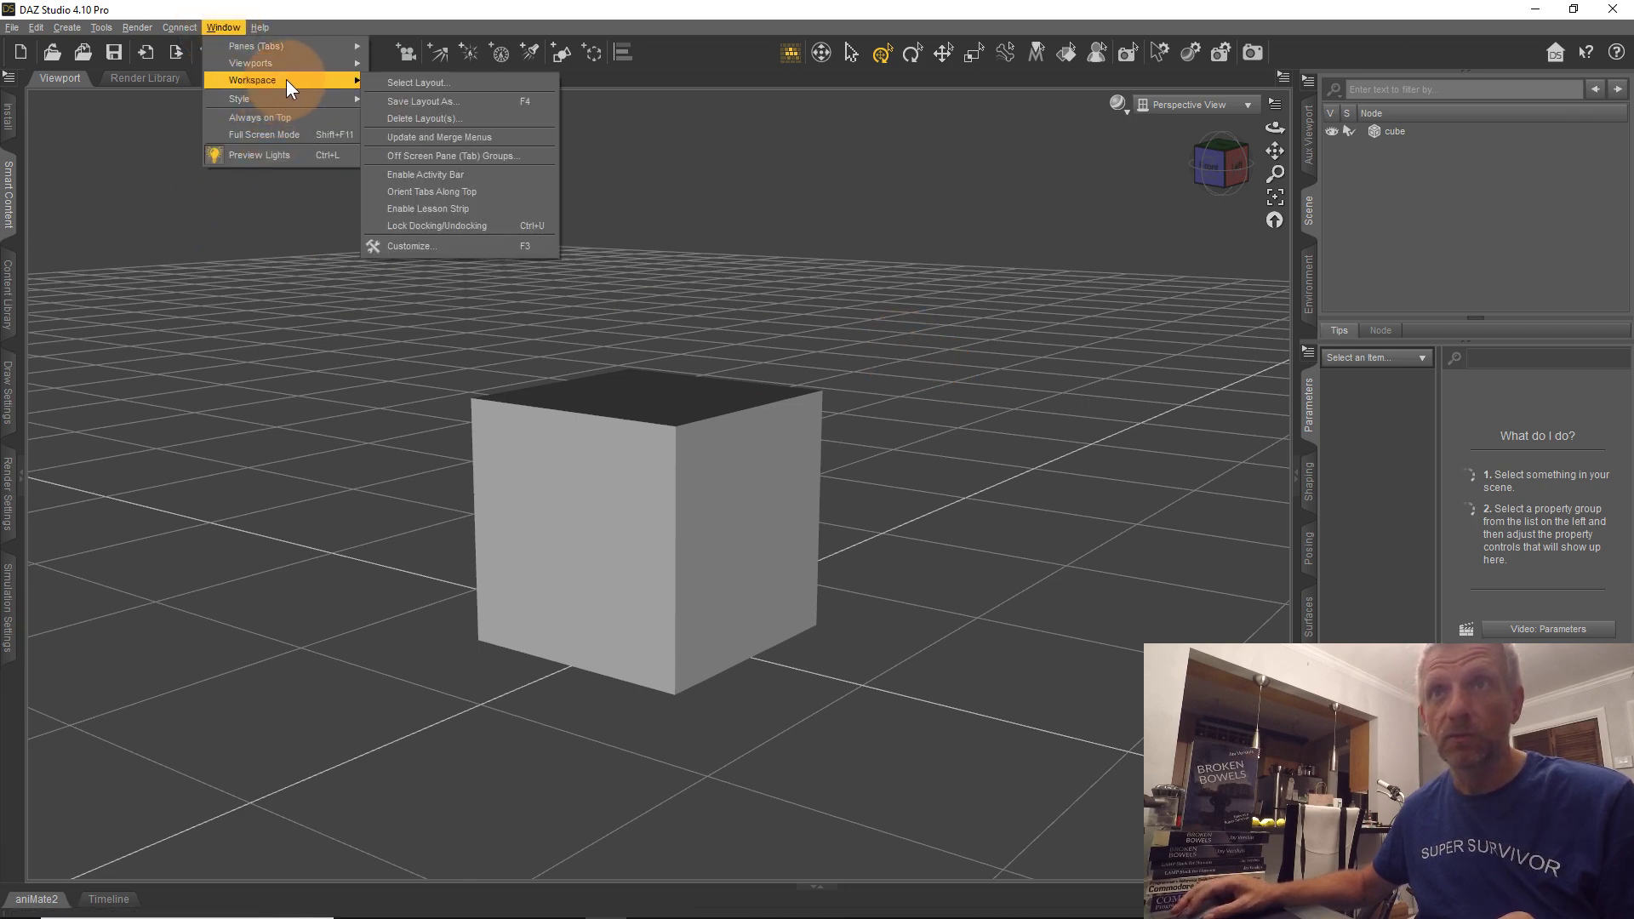
click(416, 246)
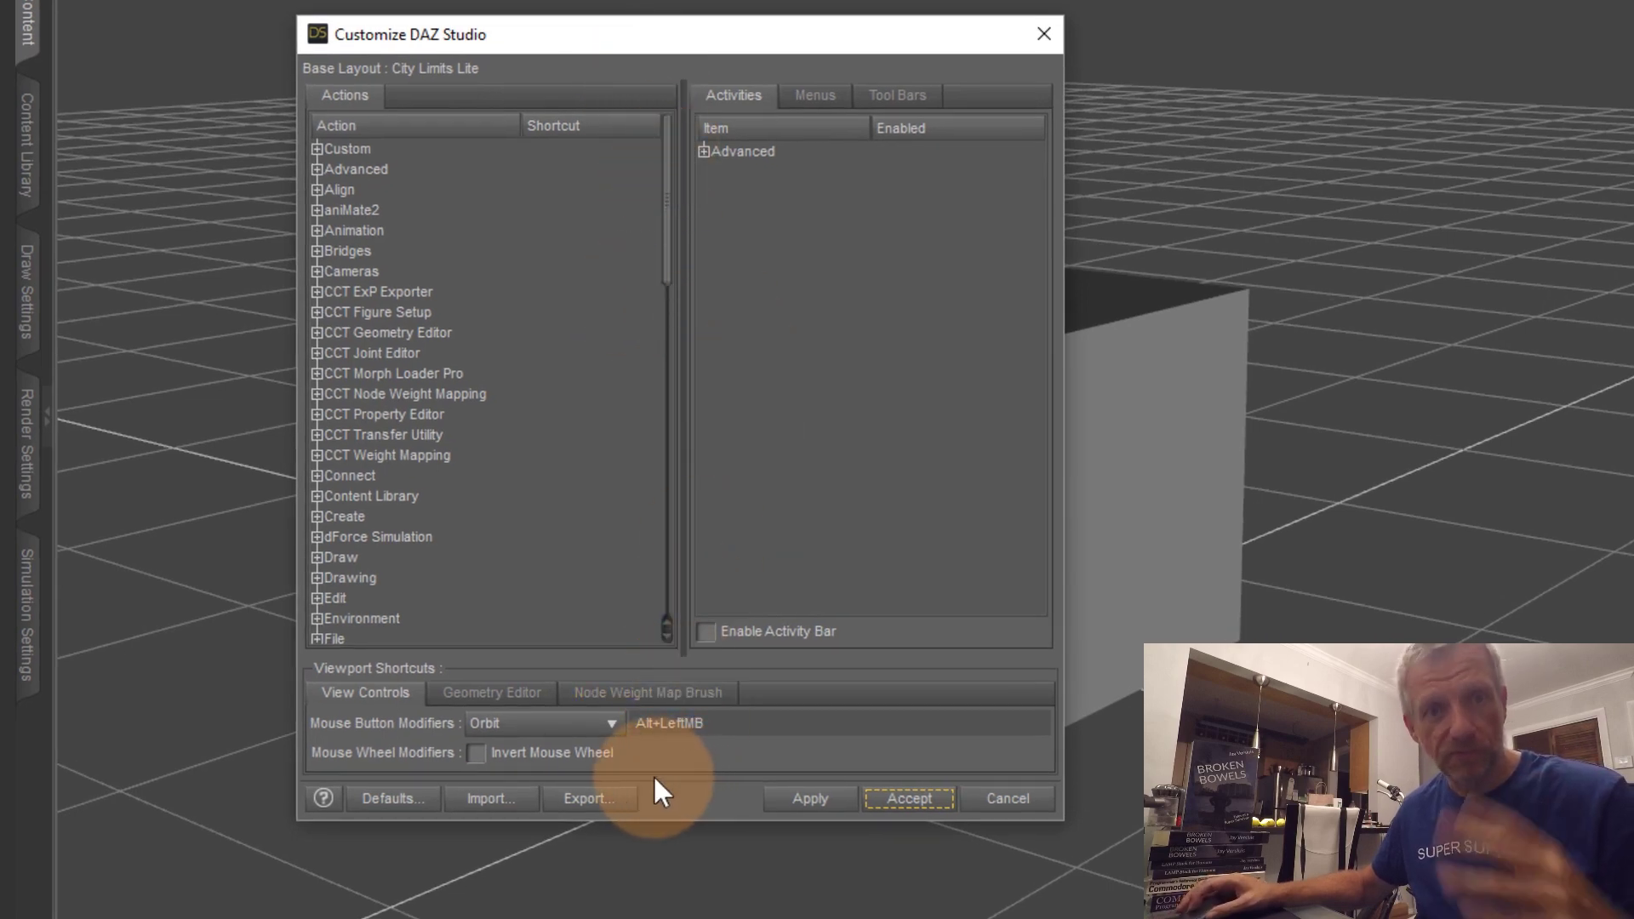
click(614, 725)
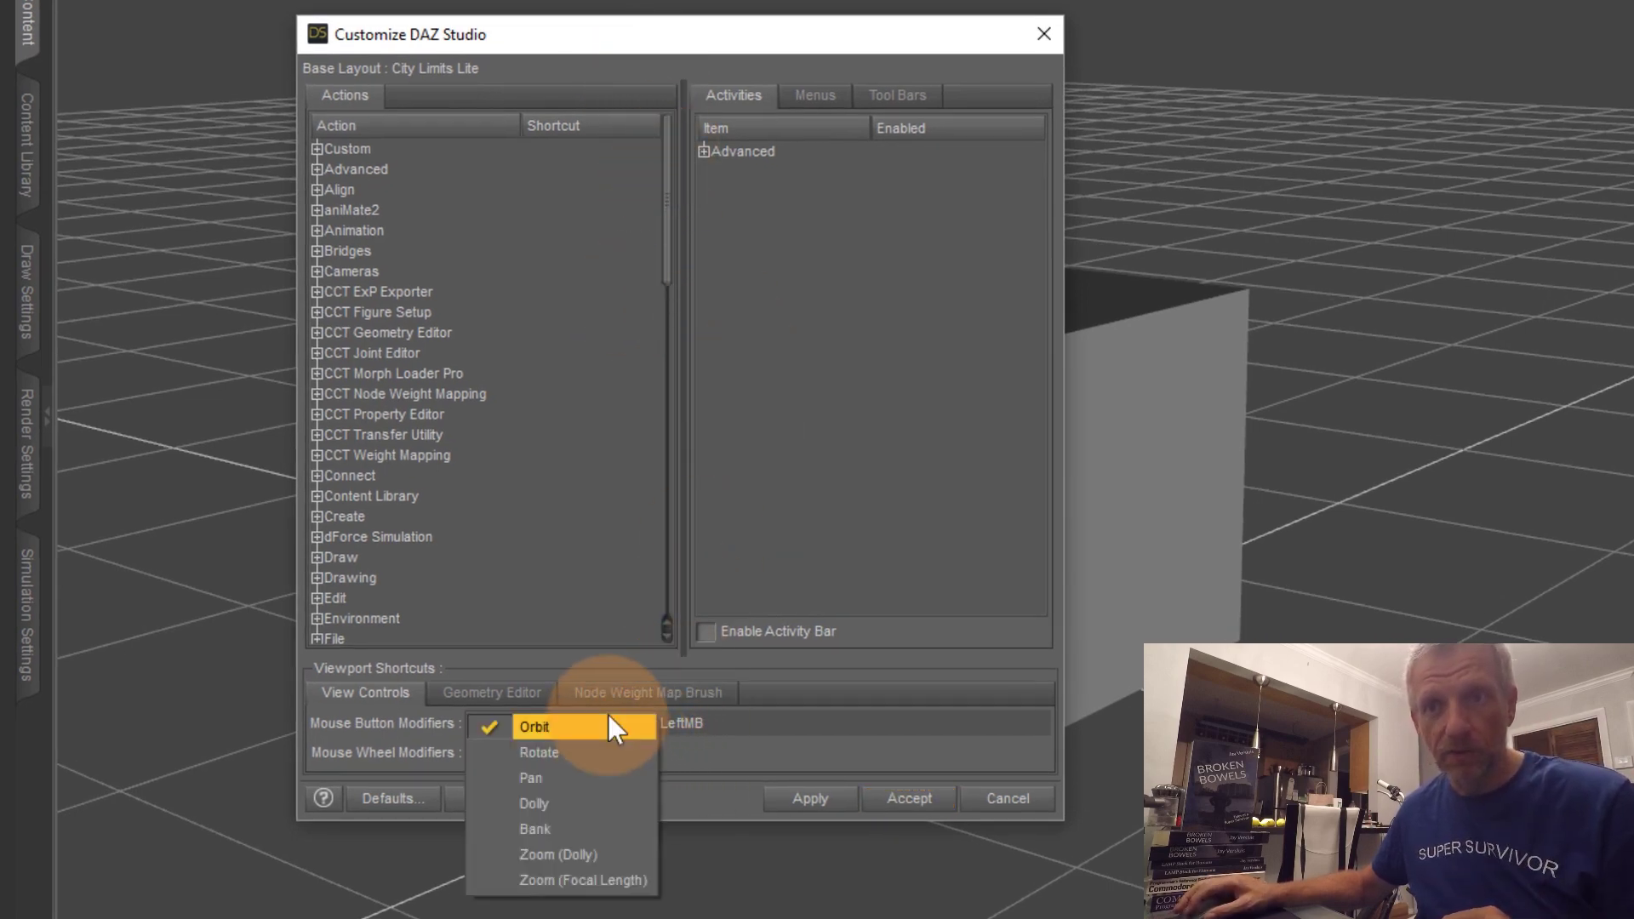
click(623, 776)
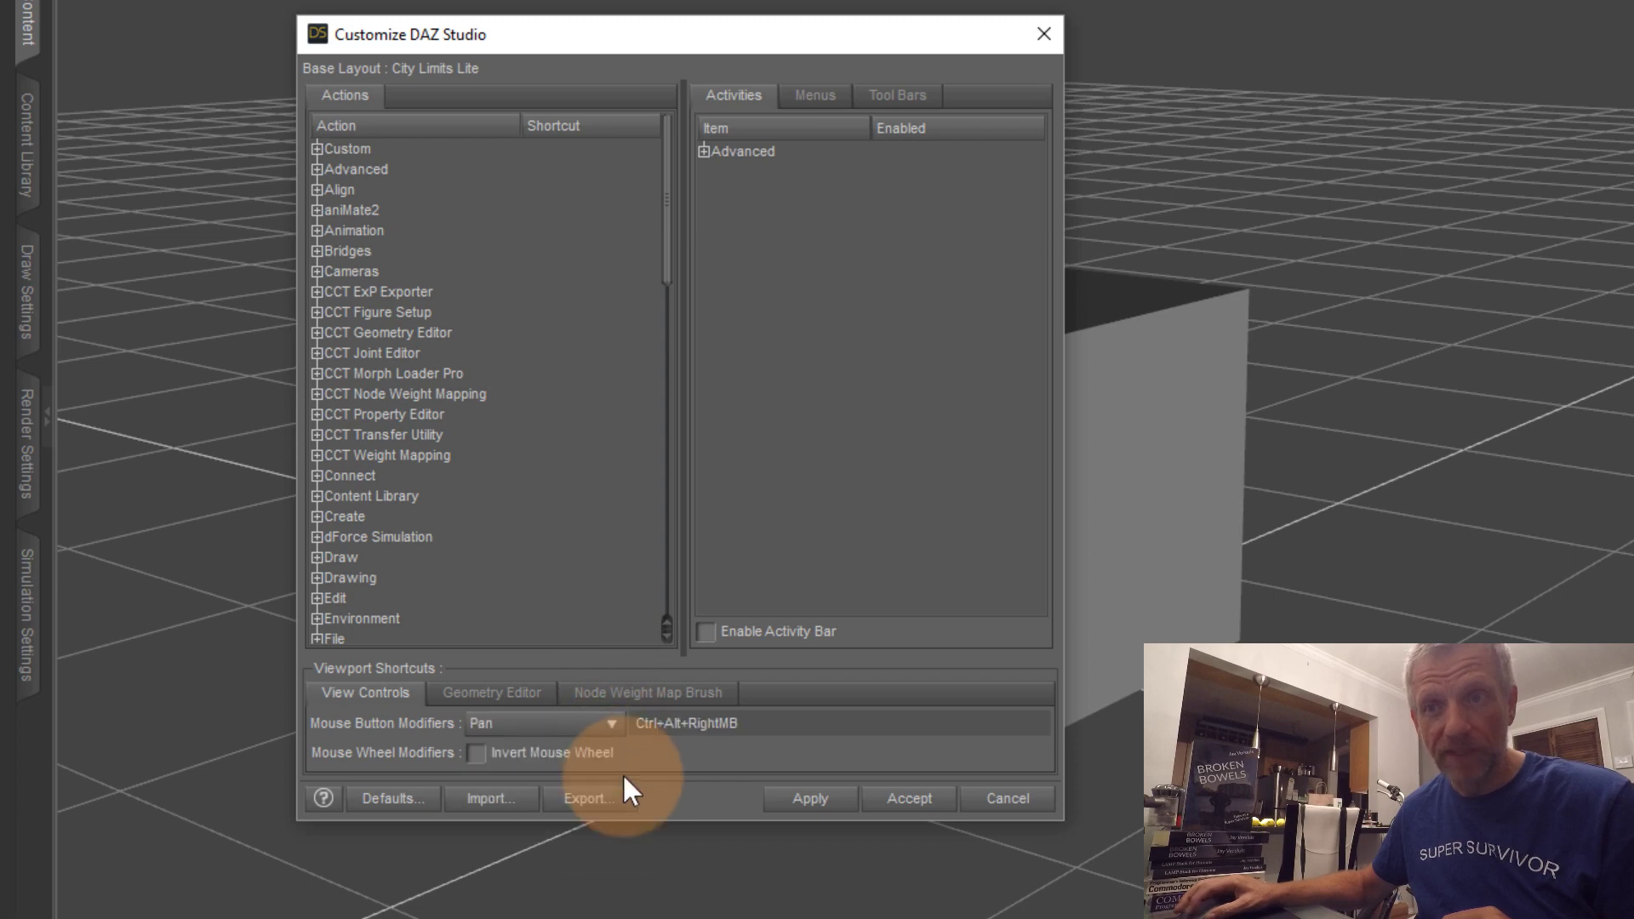
click(720, 723)
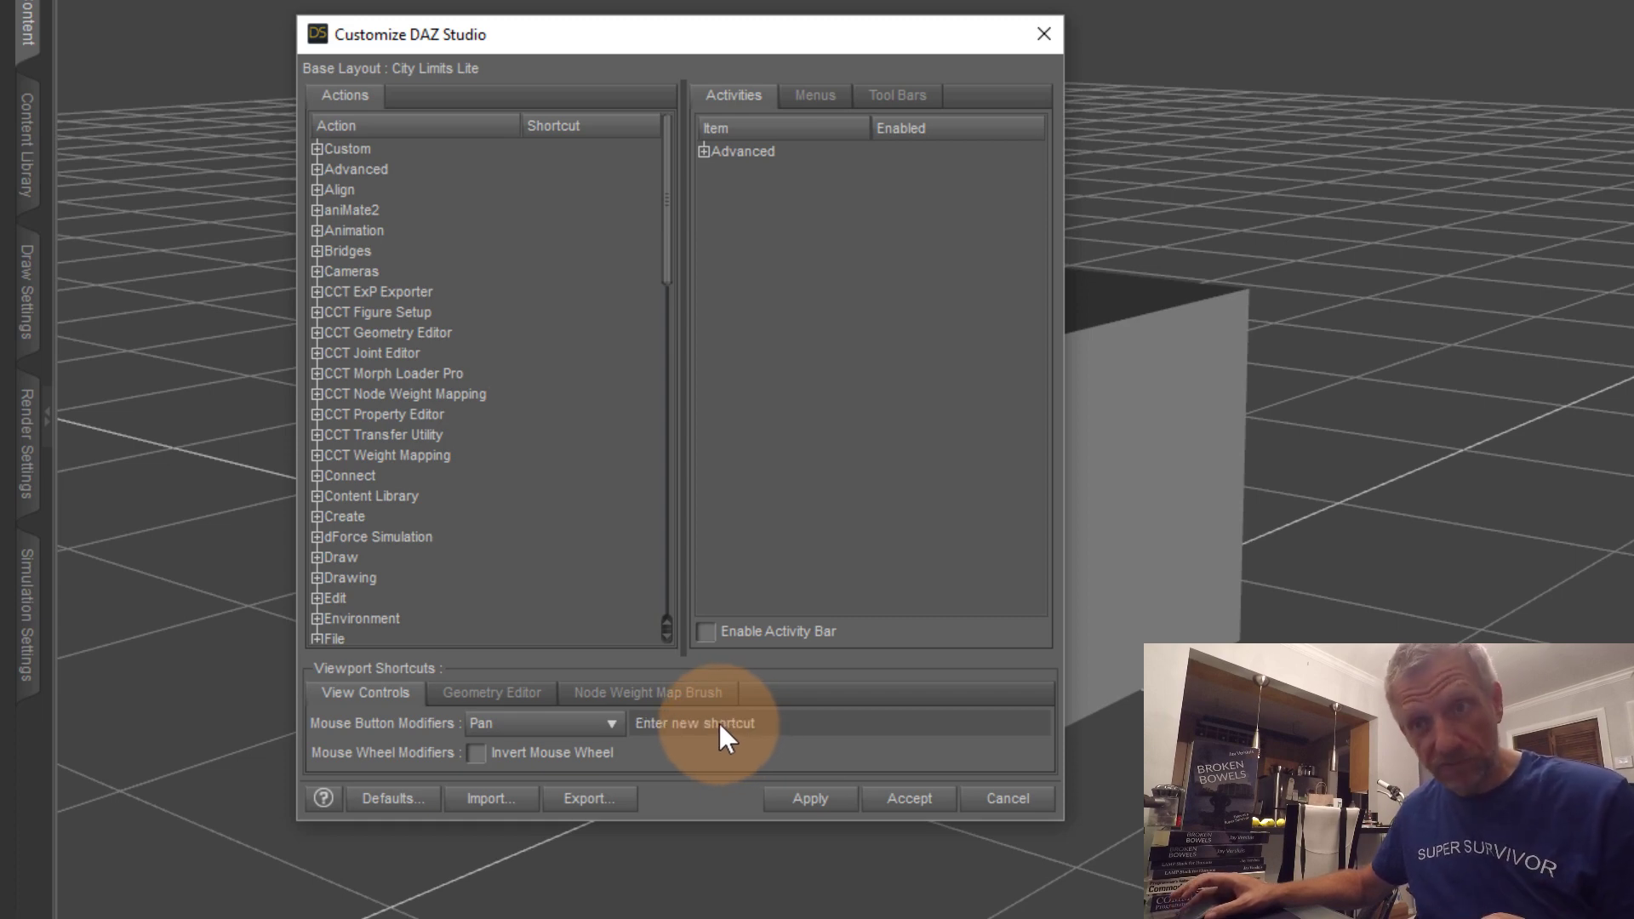
shift+click(718, 721)
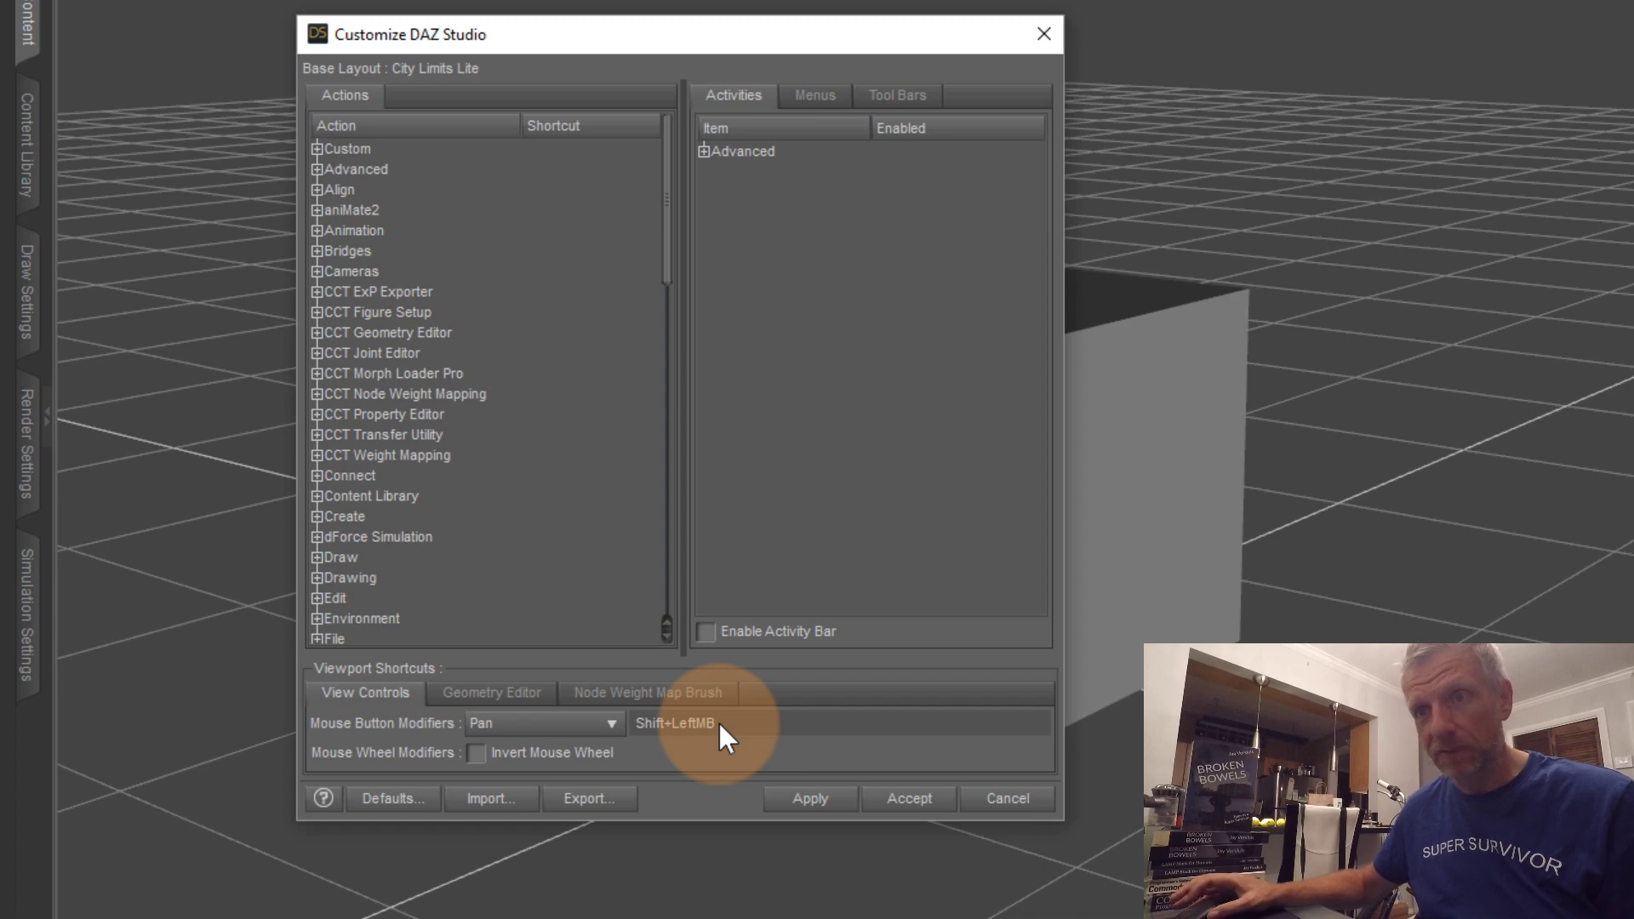
Accept the Customize dialog to keep the Shift+LeftMB Pan shortcut
click(885, 809)
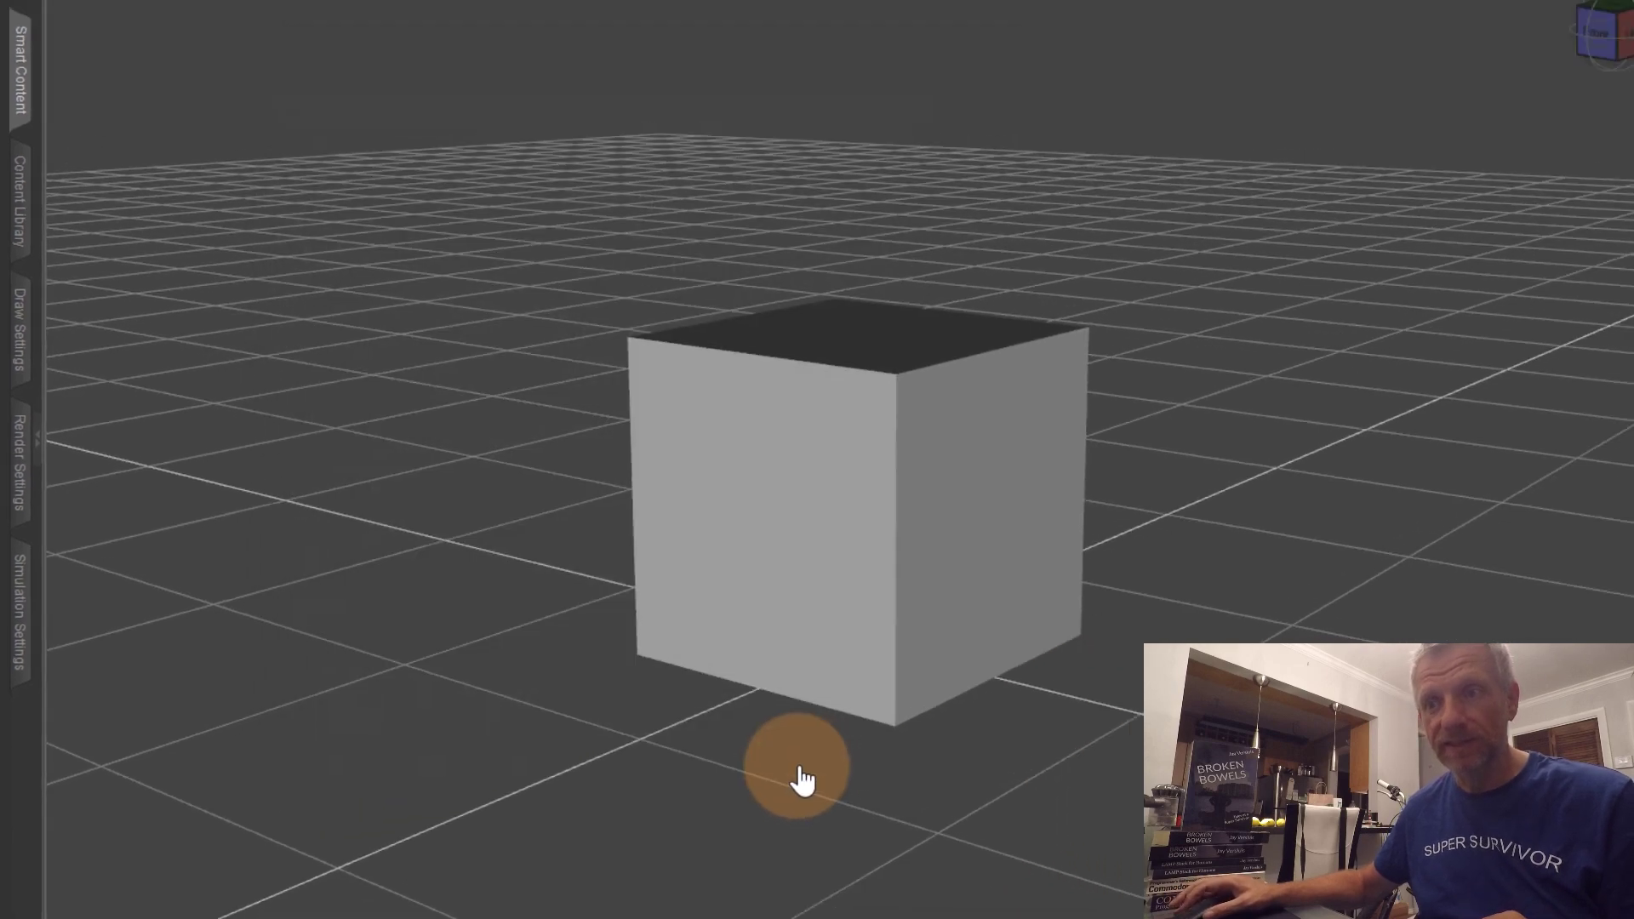